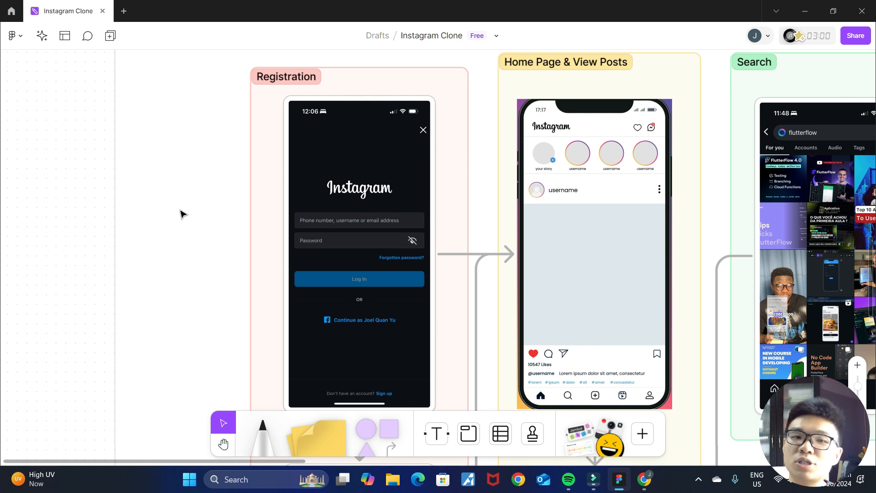
- Switch from the FigJam board to FlutterFlow and create a blank project named InstagramClone
{"action": "scroll", "coordinate": [223, 189], "scroll_direction": "down", "scroll_amount": 1}
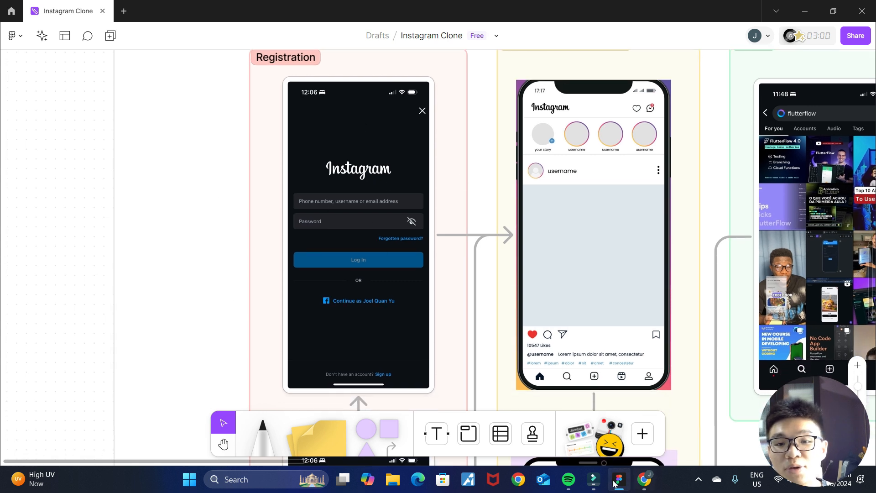
{"action": "left_click", "coordinate": [644, 479]}
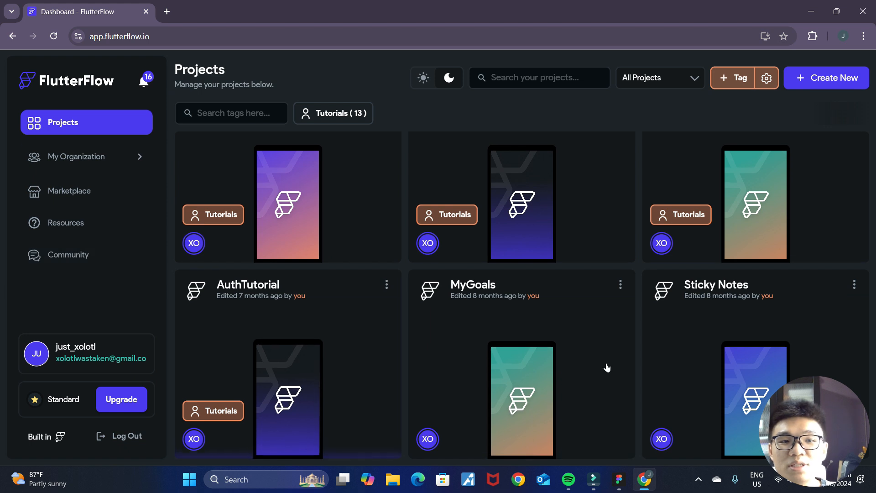
{"action": "left_click", "coordinate": [841, 83]}
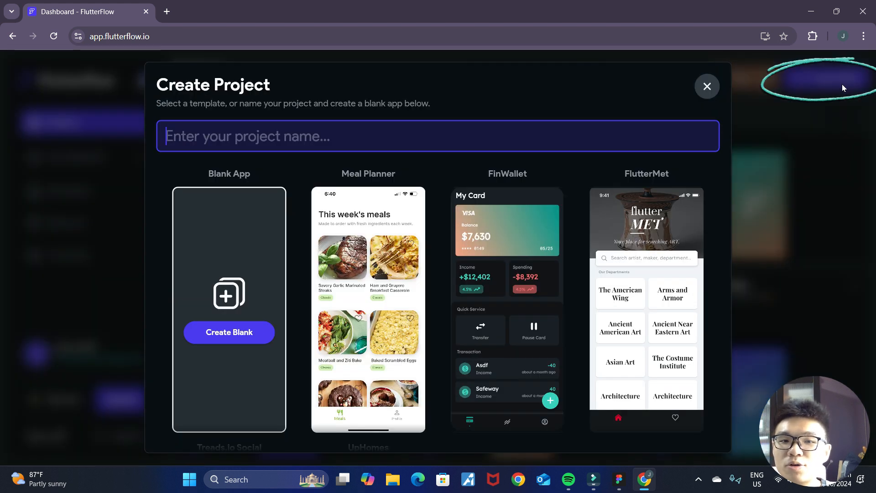
{"action": "left_click", "coordinate": [233, 332]}
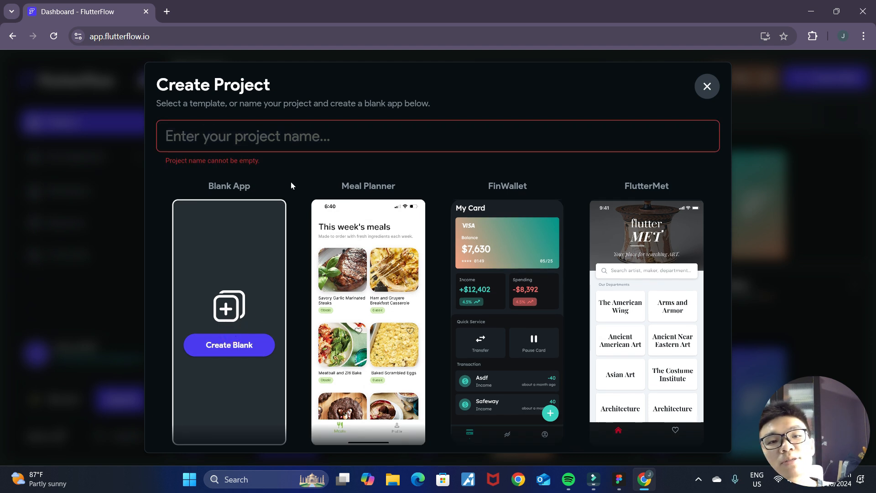
{"action": "left_click", "coordinate": [310, 139]}
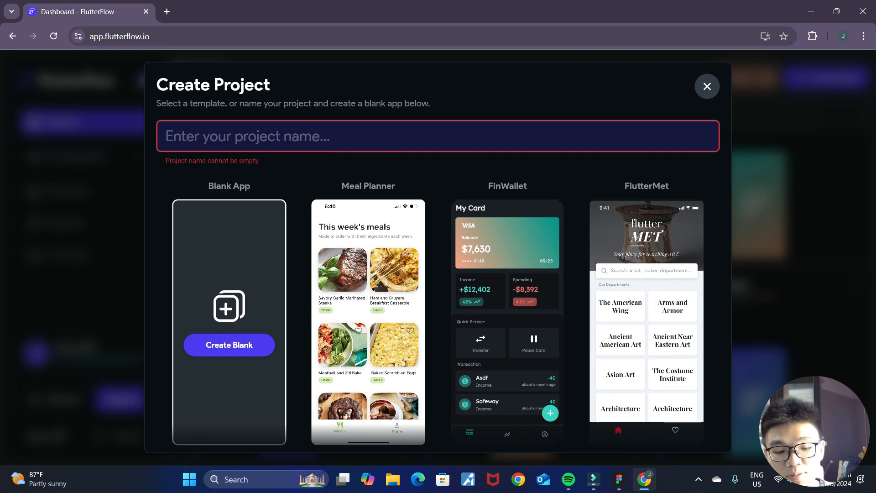
{"action": "type", "text": "InstagramClone"}
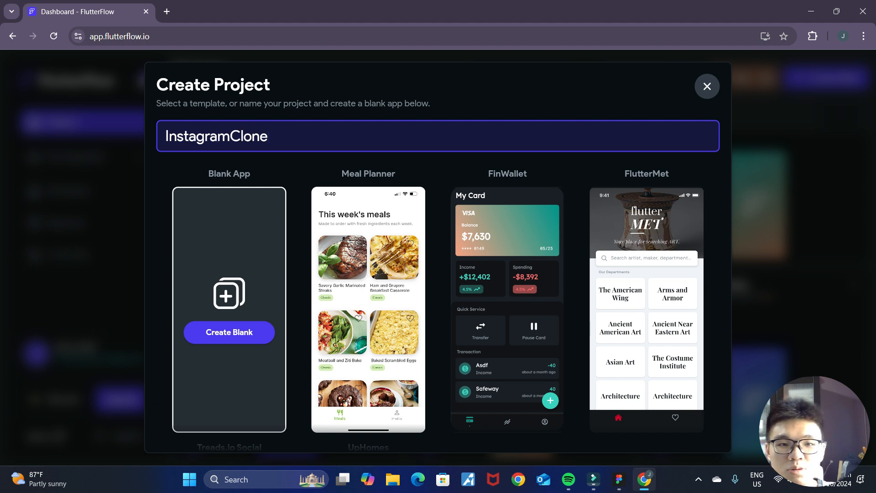
{"action": "key", "text": "Return"}
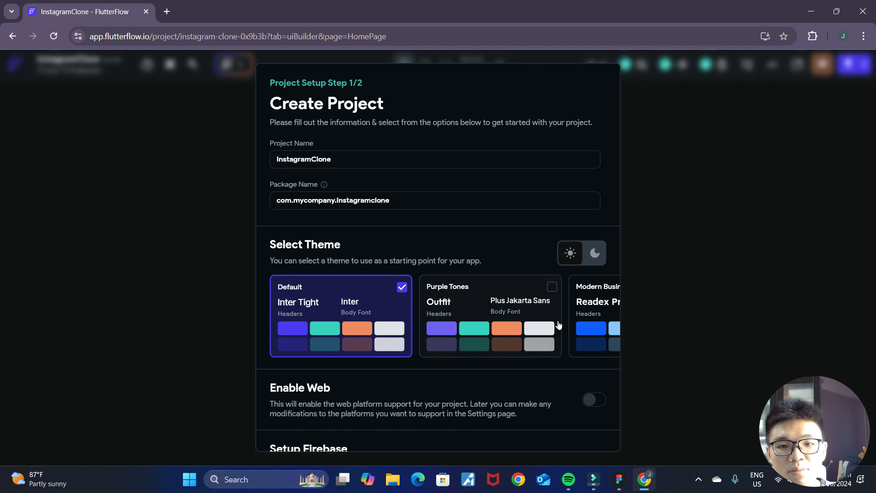
- Disable Firebase setup for the new project, keep the Default theme, and start building
{"action": "scroll", "coordinate": [556, 318], "scroll_direction": "down", "scroll_amount": 1}
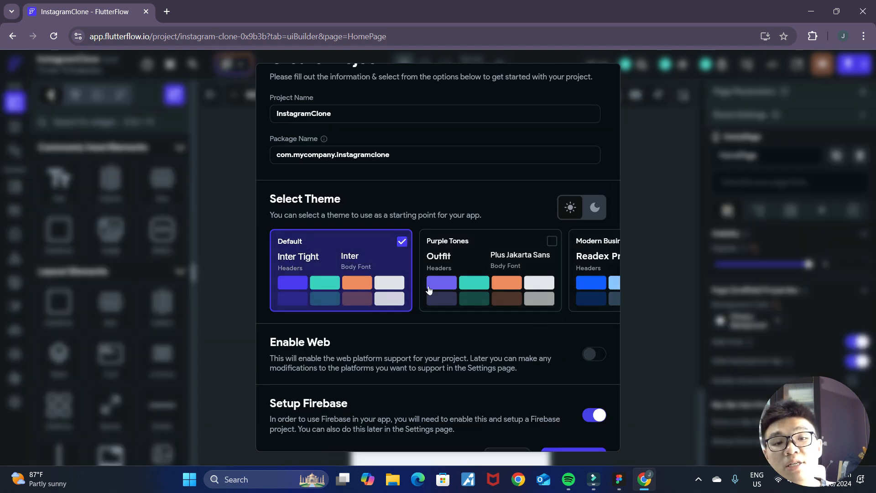
{"action": "scroll", "coordinate": [454, 289], "scroll_direction": "down", "scroll_amount": 1}
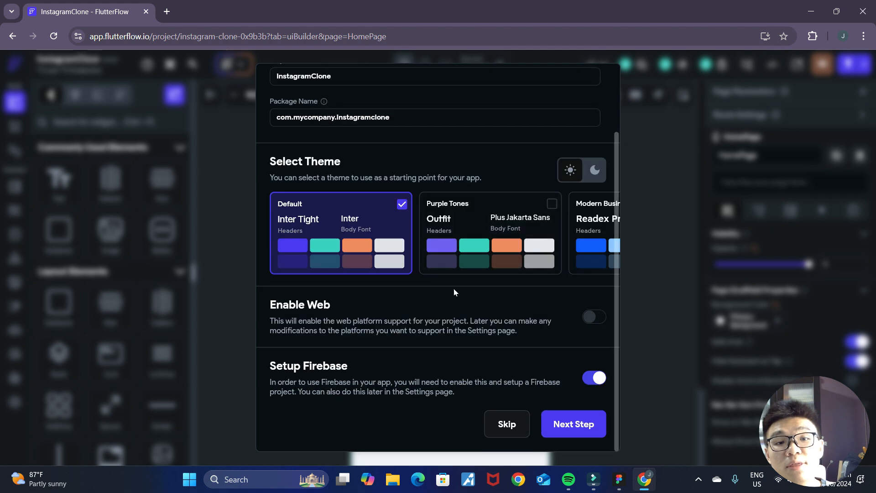
{"action": "left_click", "coordinate": [595, 378]}
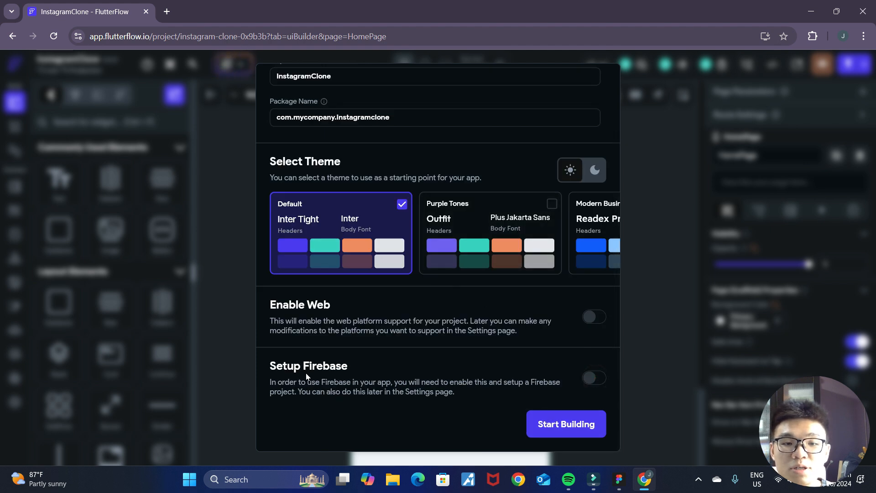
{"action": "left_click", "coordinate": [559, 430]}
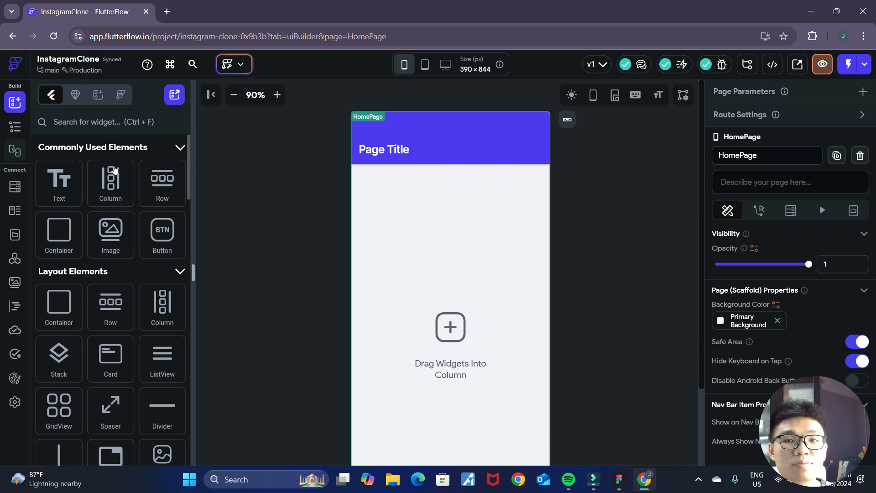
- Show the project's page list and widget tree, and start adding a page from the Auth templates
{"action": "left_click", "coordinate": [15, 128]}
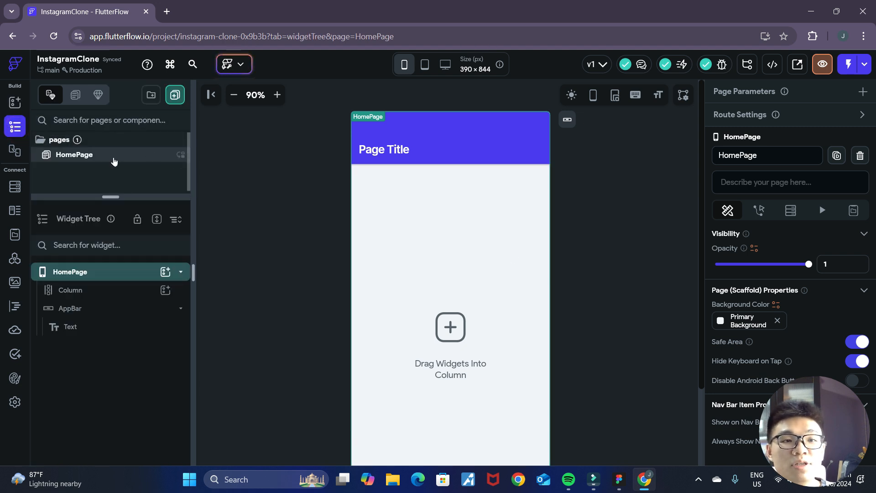
{"action": "left_click", "coordinate": [619, 479]}
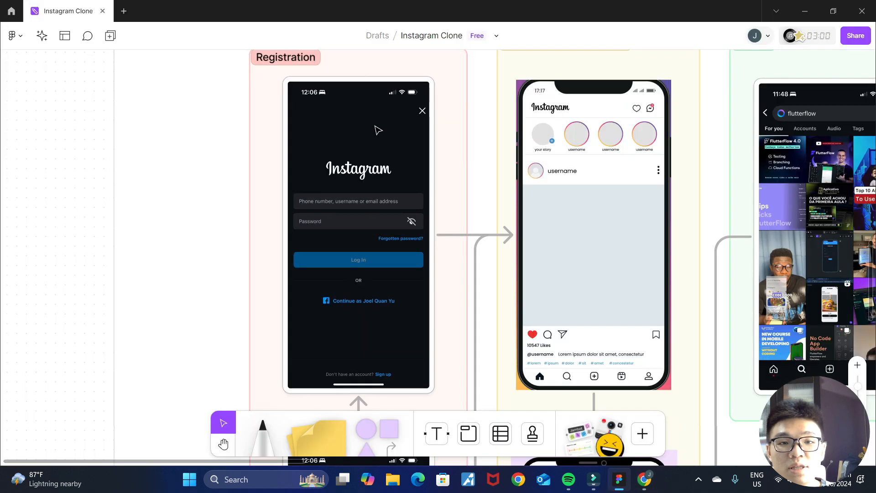
{"action": "left_click", "coordinate": [643, 479]}
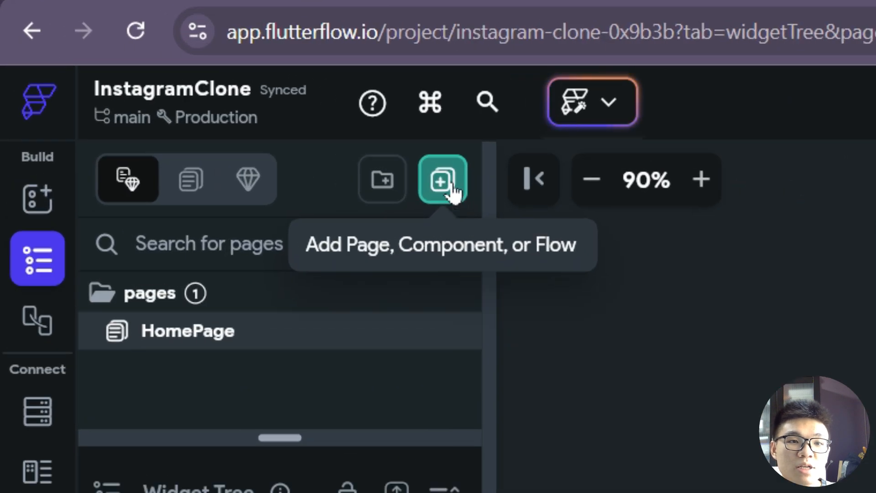
{"action": "left_click", "coordinate": [177, 94]}
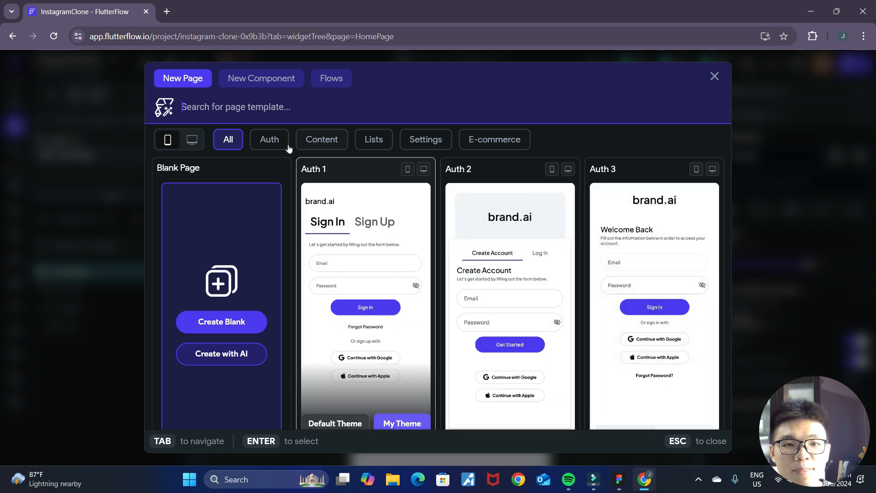
{"action": "left_click", "coordinate": [272, 140]}
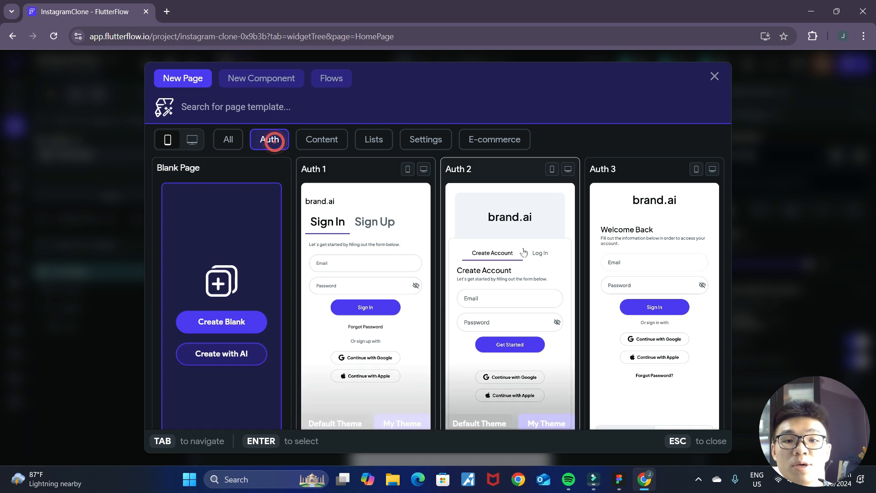
{"action": "scroll", "coordinate": [516, 253], "scroll_direction": "down", "scroll_amount": 5}
{"action": "scroll", "coordinate": [523, 252], "scroll_direction": "up", "scroll_amount": 2}
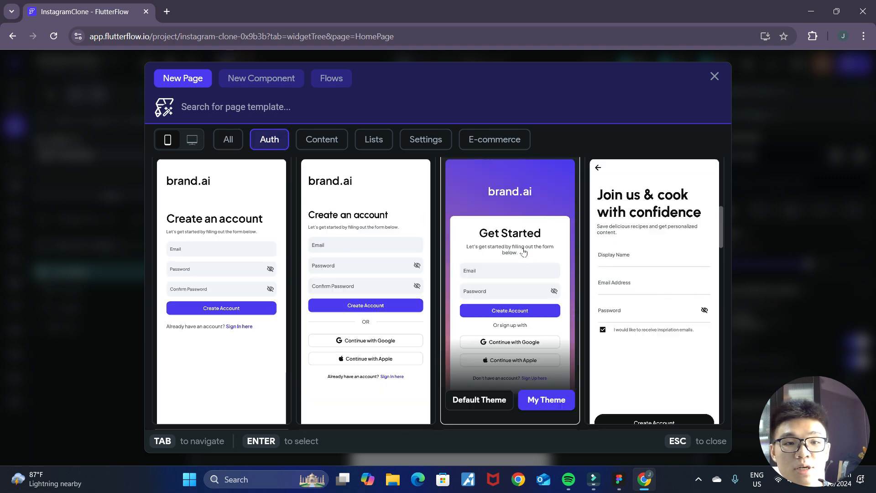
- Compare the Create Account page templates with the Registration mockup on the FigJam board
{"action": "left_click", "coordinate": [620, 480]}
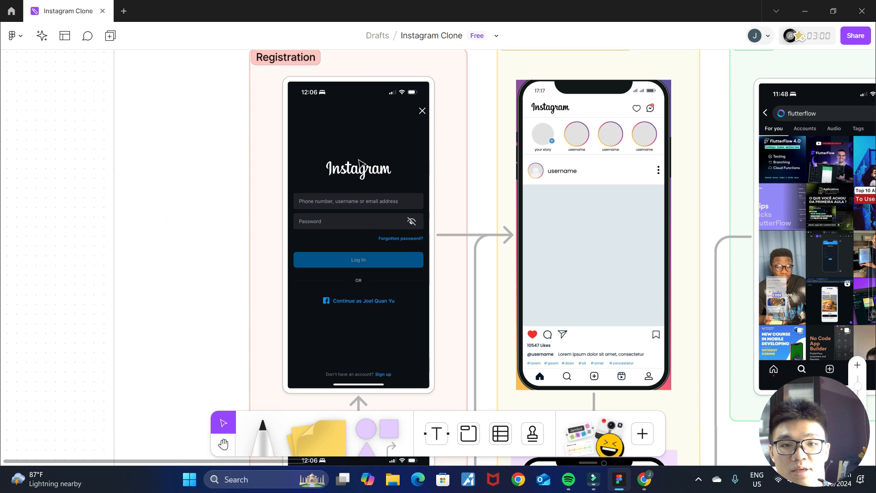
{"action": "left_click", "coordinate": [643, 479]}
{"action": "scroll", "coordinate": [589, 274], "scroll_direction": "down", "scroll_amount": 2}
{"action": "scroll", "coordinate": [589, 274], "scroll_direction": "up", "scroll_amount": 2}
{"action": "left_click", "coordinate": [383, 318]}
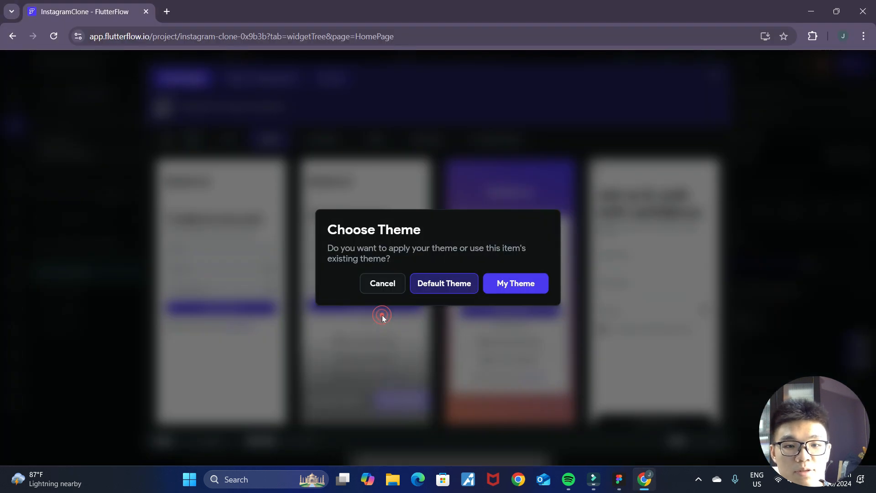
{"action": "left_click", "coordinate": [371, 348]}
{"action": "scroll", "coordinate": [364, 337], "scroll_direction": "up", "scroll_amount": 1}
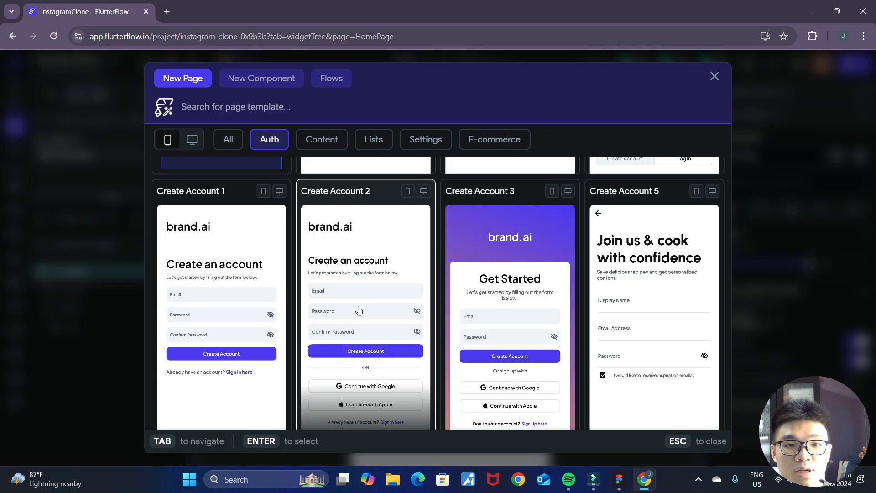
{"action": "scroll", "coordinate": [354, 309], "scroll_direction": "down", "scroll_amount": 1}
{"action": "mouse_move", "coordinate": [354, 310]}
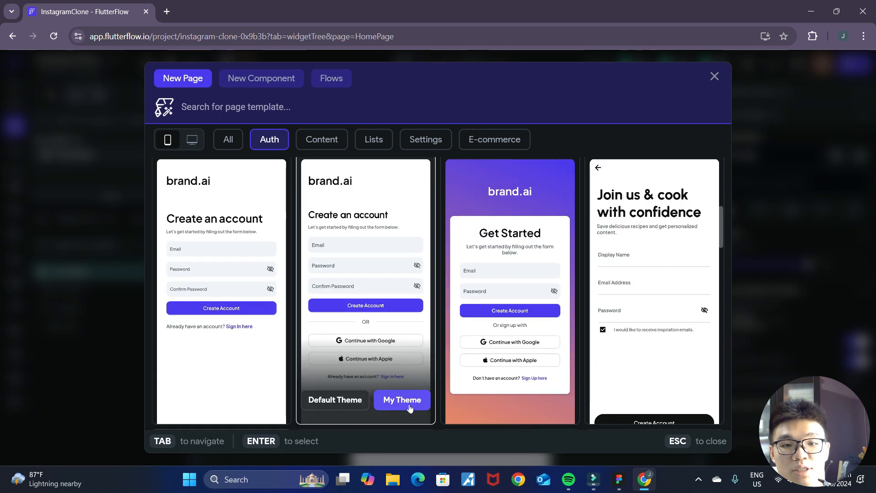
- Create a page named RegisterPage from the Create Account 2 template using its default theme
{"action": "left_click", "coordinate": [416, 256]}
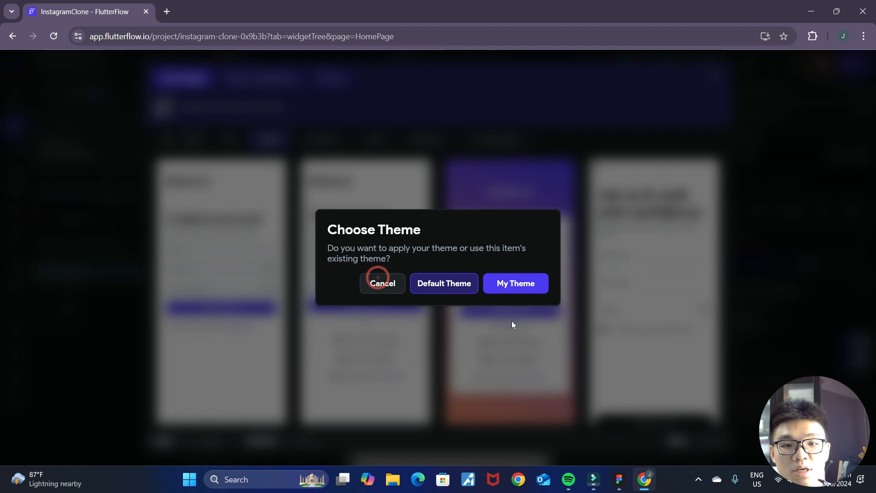
{"action": "left_click", "coordinate": [448, 288]}
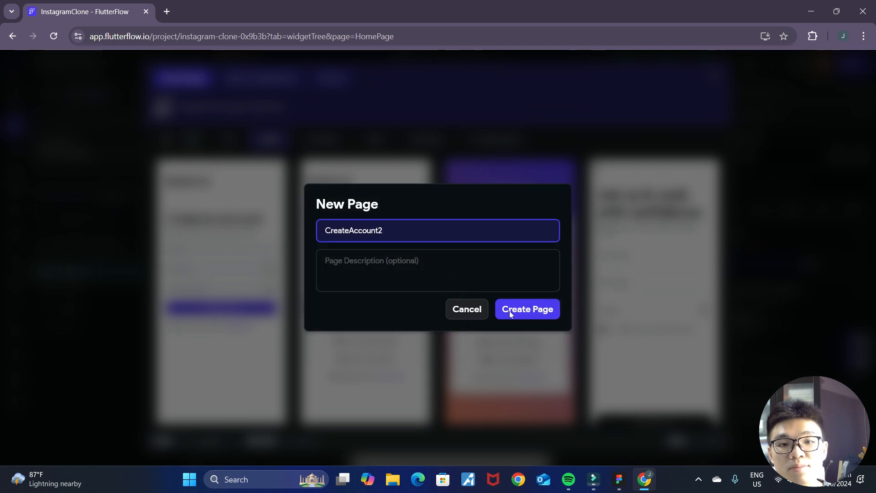
{"action": "double_click", "coordinate": [411, 231]}
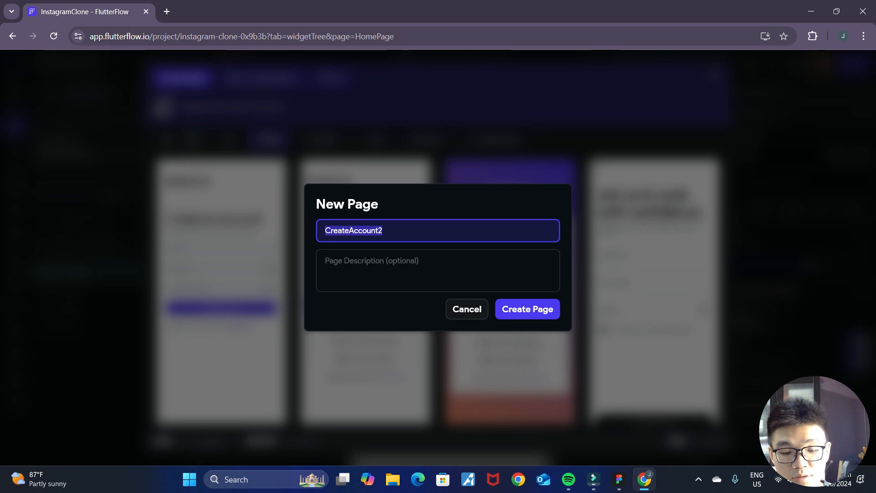
{"action": "type", "text": "RegisterPage"}
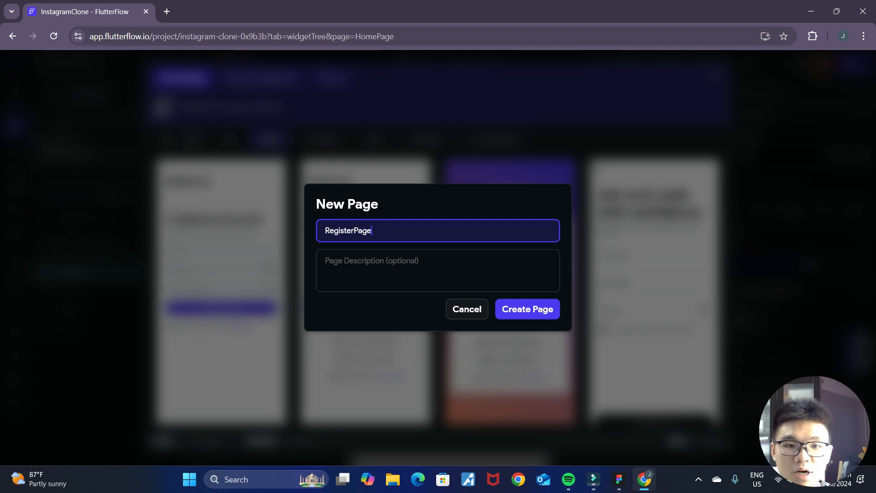
{"action": "left_click", "coordinate": [511, 309]}
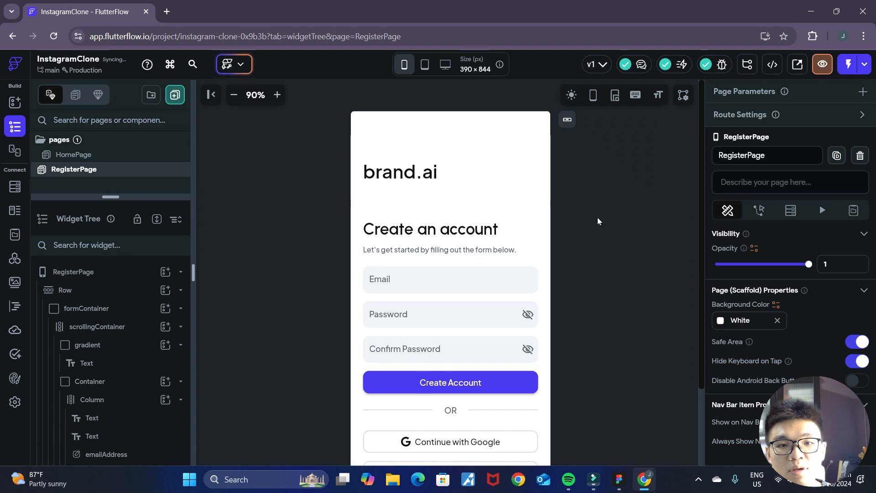
- Check the register page against the FigJam mockup and delete the "Let's get started by filling out the form below." text
{"action": "scroll", "coordinate": [593, 278], "scroll_direction": "down", "scroll_amount": 1}
{"action": "left_click", "coordinate": [480, 191]}
{"action": "left_click", "coordinate": [626, 293]}
{"action": "key", "text": "alt+Tab"}
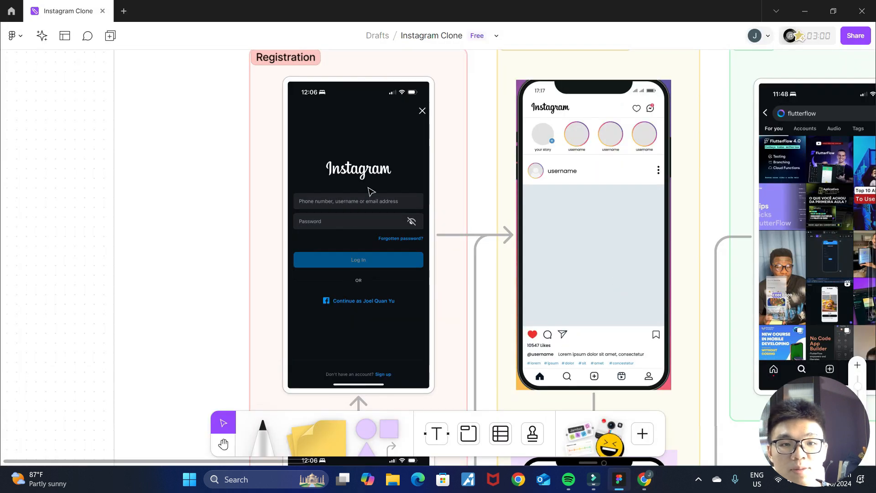
{"action": "left_click", "coordinate": [644, 479]}
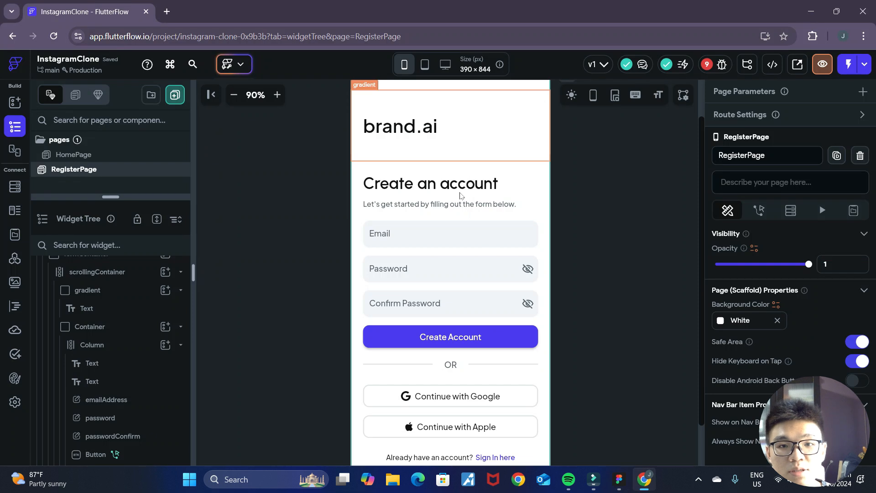
{"action": "left_click", "coordinate": [440, 206]}
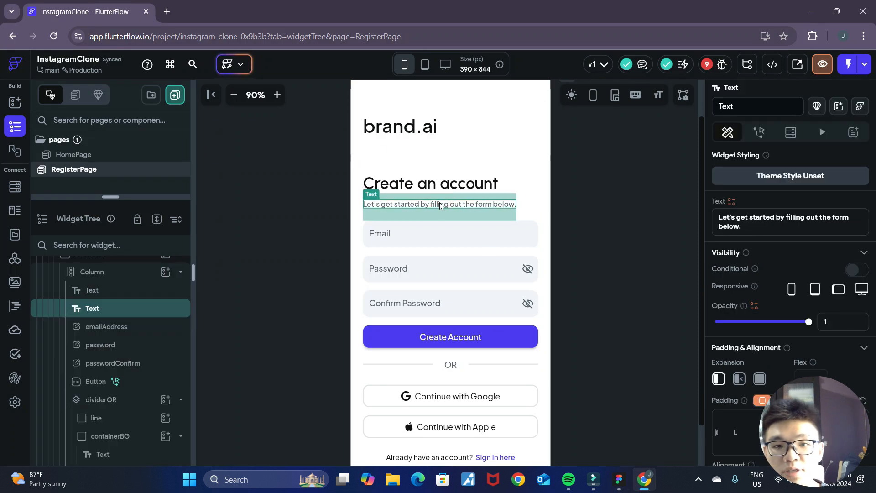
{"action": "key", "text": "Delete"}
- Center-align the "Create an account" heading on the register page
{"action": "left_click", "coordinate": [446, 184]}
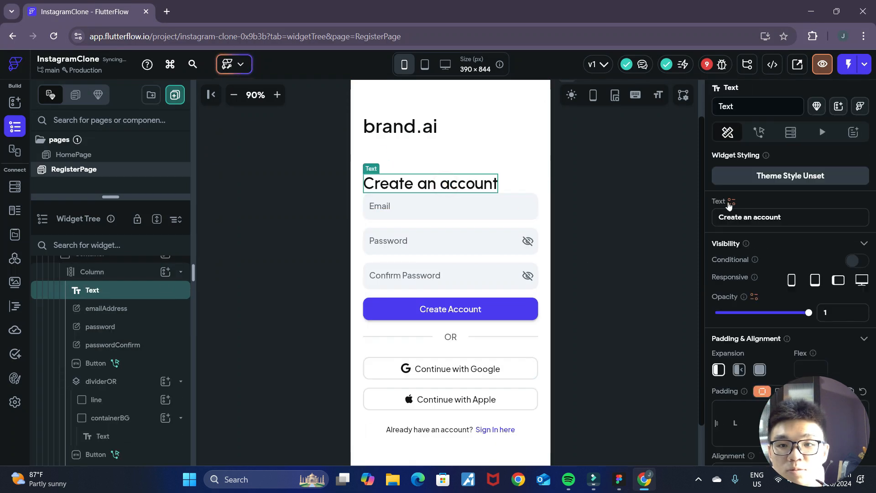
{"action": "left_click", "coordinate": [619, 479]}
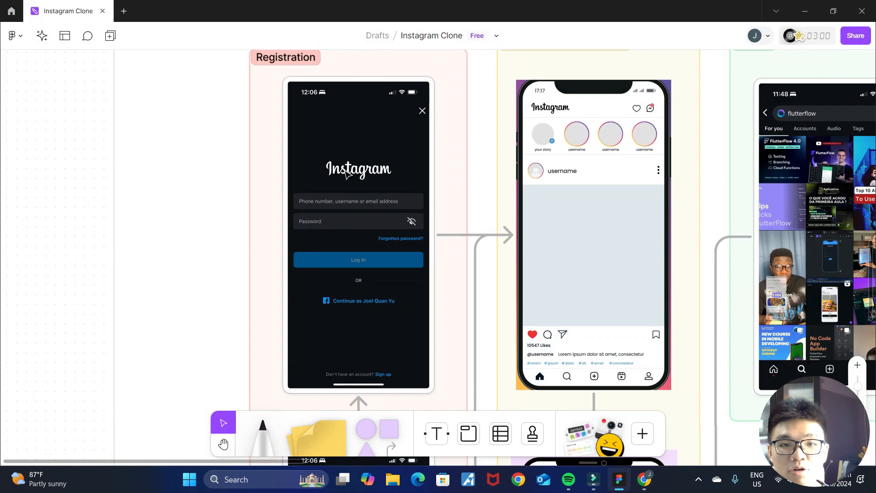
{"action": "left_click", "coordinate": [644, 479]}
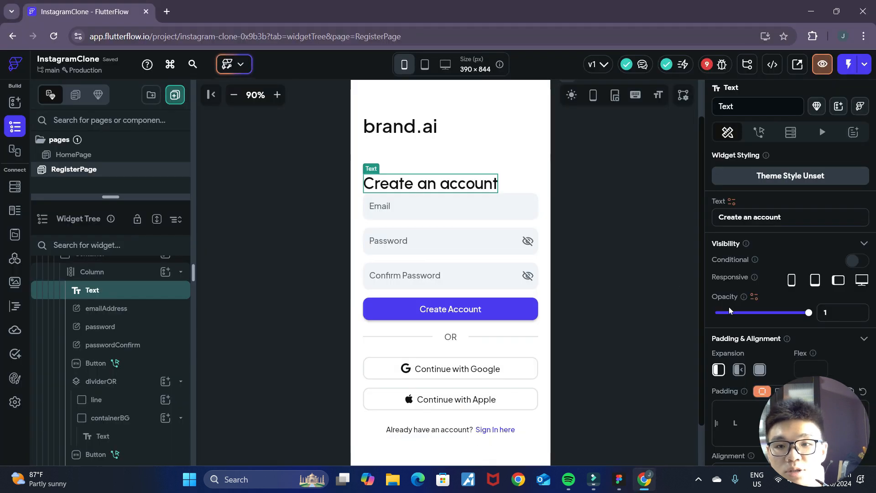
{"action": "scroll", "coordinate": [741, 311], "scroll_direction": "down", "scroll_amount": 6}
{"action": "scroll", "coordinate": [744, 310], "scroll_direction": "up", "scroll_amount": 1}
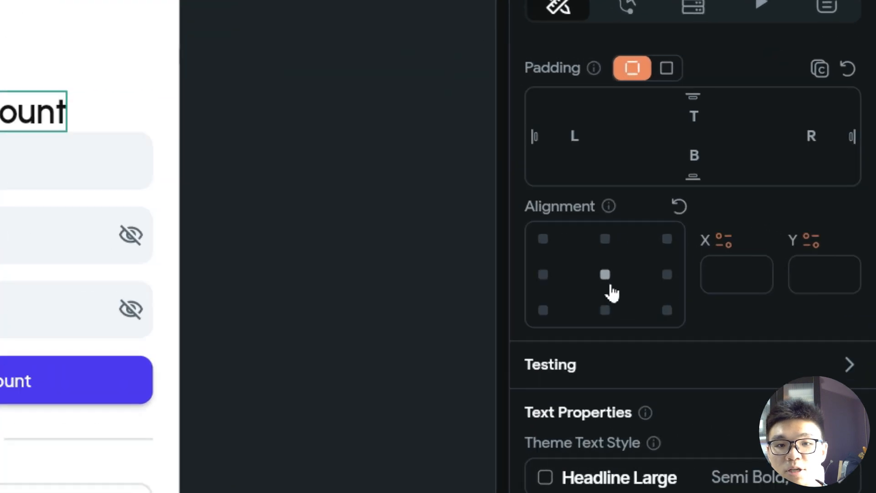
{"action": "left_click", "coordinate": [750, 265]}
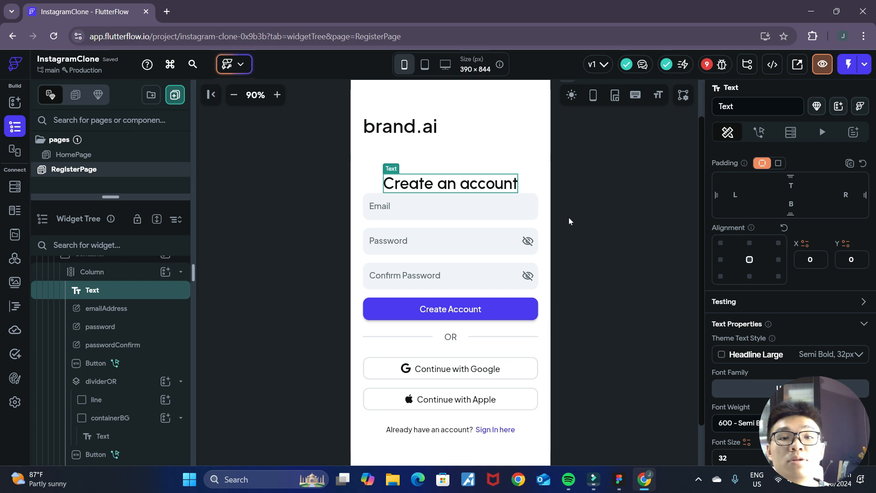
- Delete the "brand.ai" text above the "Create an account" heading
{"action": "scroll", "coordinate": [568, 217], "scroll_direction": "up", "scroll_amount": 1}
{"action": "left_click", "coordinate": [405, 172]}
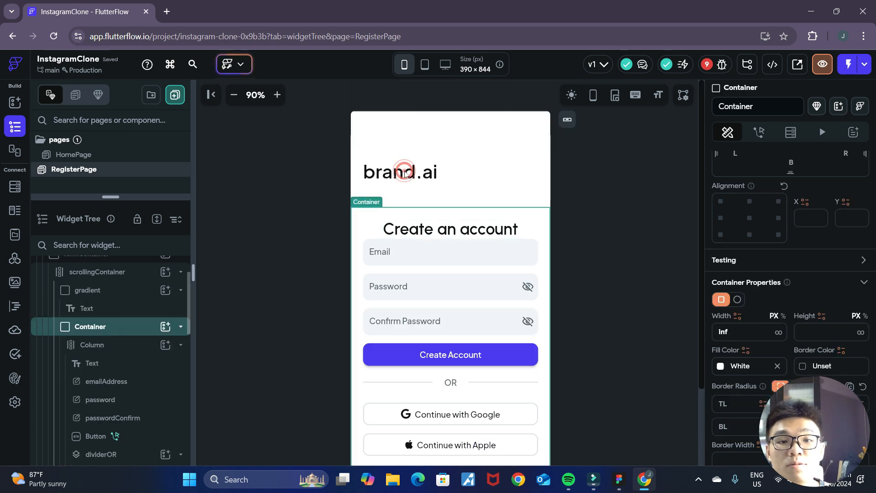
{"action": "left_click", "coordinate": [432, 174]}
{"action": "left_click", "coordinate": [454, 205]}
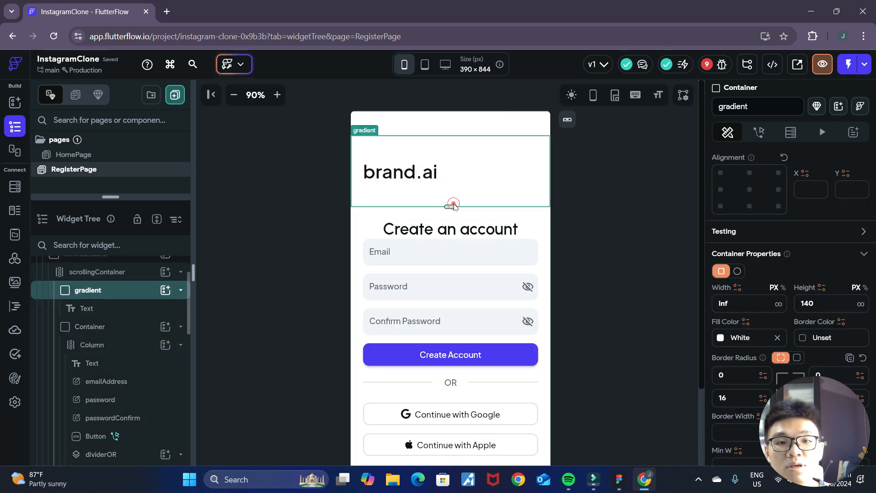
{"action": "left_click", "coordinate": [434, 174]}
{"action": "key", "text": "Delete"}
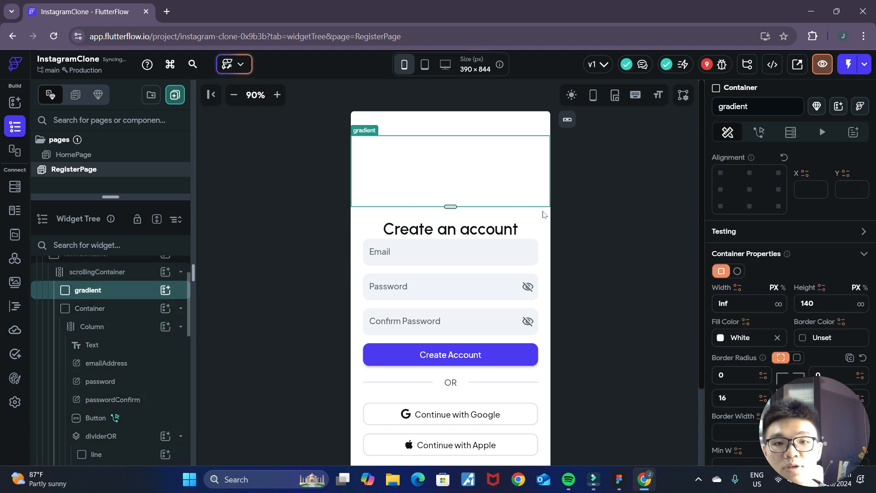
- Delete the empty gradient container at the top of the register page
{"action": "left_click", "coordinate": [585, 202]}
{"action": "scroll", "coordinate": [492, 146], "scroll_direction": "down", "scroll_amount": 1}
{"action": "left_click", "coordinate": [488, 142]}
{"action": "scroll", "coordinate": [156, 356], "scroll_direction": "up", "scroll_amount": 1}
{"action": "scroll", "coordinate": [473, 258], "scroll_direction": "up", "scroll_amount": 1}
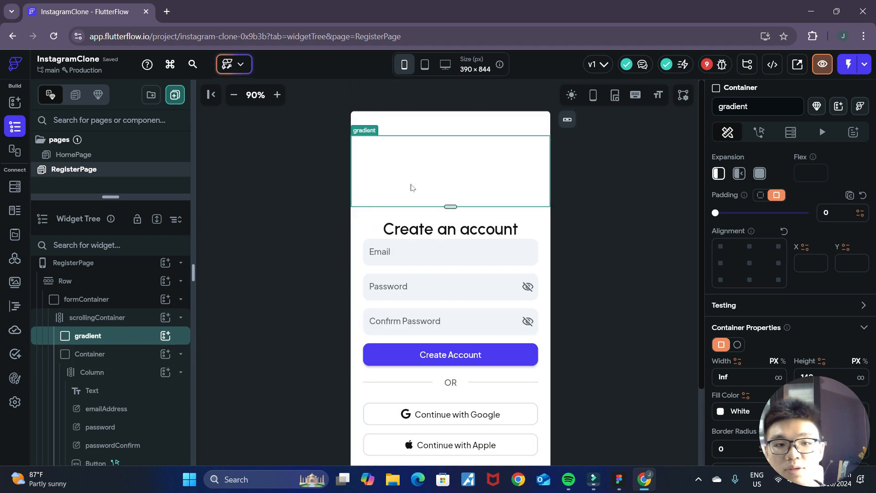
{"action": "key", "text": "Delete"}
{"action": "left_click", "coordinate": [615, 292]}
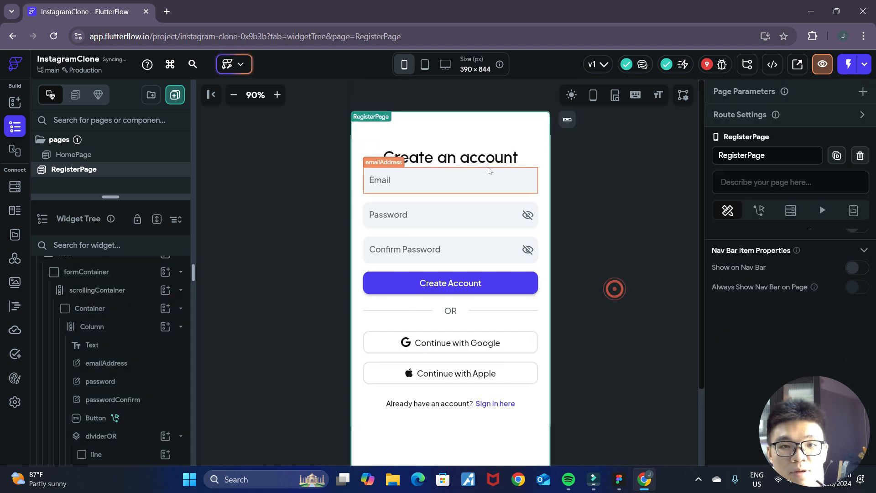
- Set the "Create an account" heading's top padding to 96 and add bottom padding between it and the email field
{"action": "left_click", "coordinate": [470, 155]}
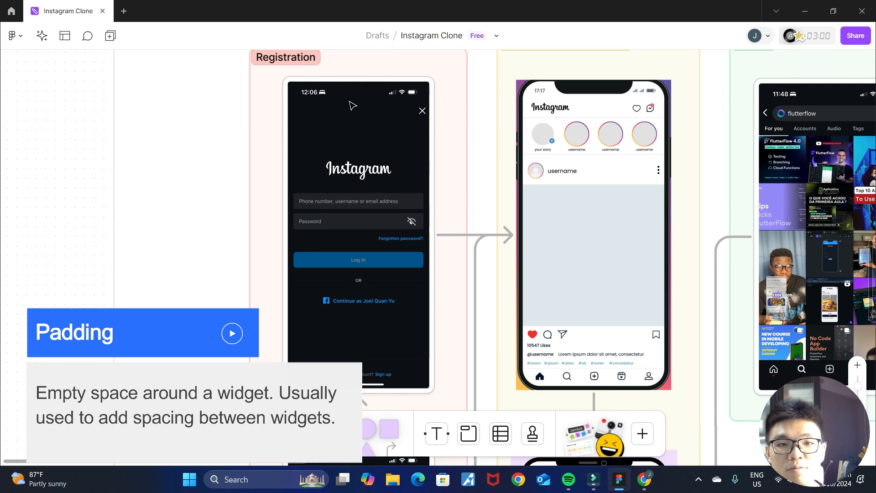
{"action": "left_click", "coordinate": [646, 480]}
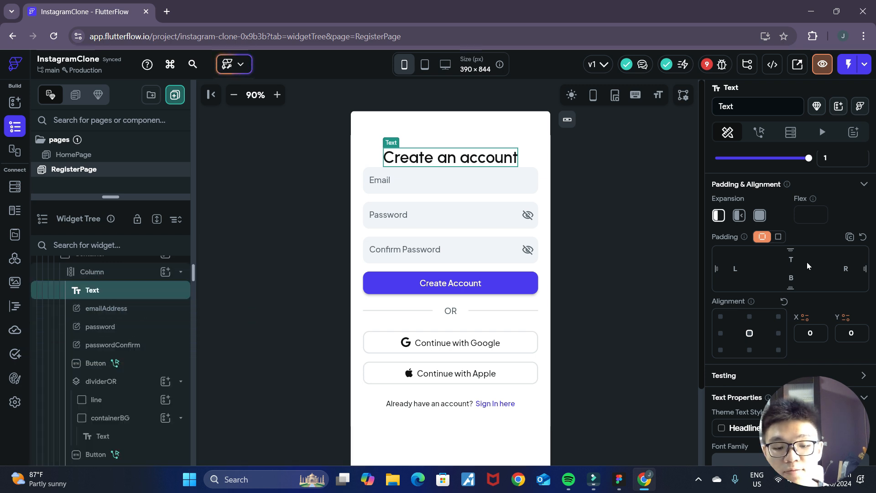
{"action": "left_click", "coordinate": [806, 261]}
{"action": "type", "text": "48"}
{"action": "key", "text": "BackSpace"}
{"action": "key", "text": "BackSpace"}
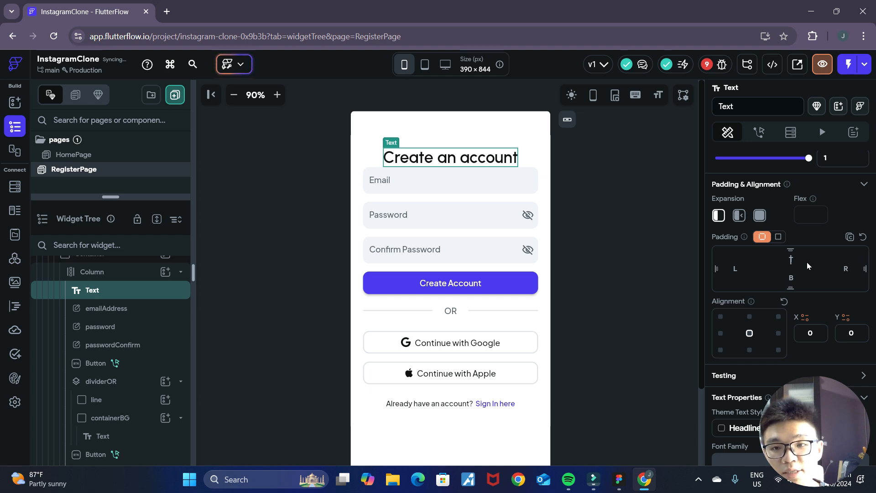
{"action": "type", "text": "96"}
{"action": "left_click", "coordinate": [621, 228]}
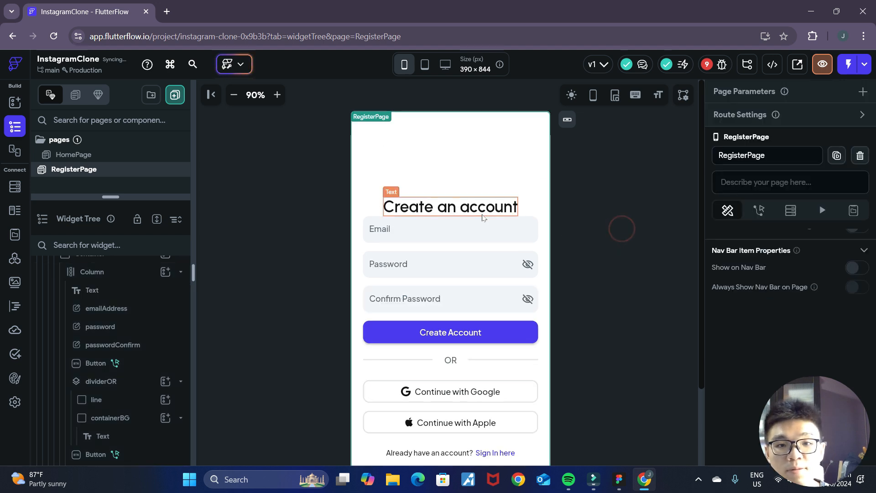
{"action": "left_click", "coordinate": [412, 209]}
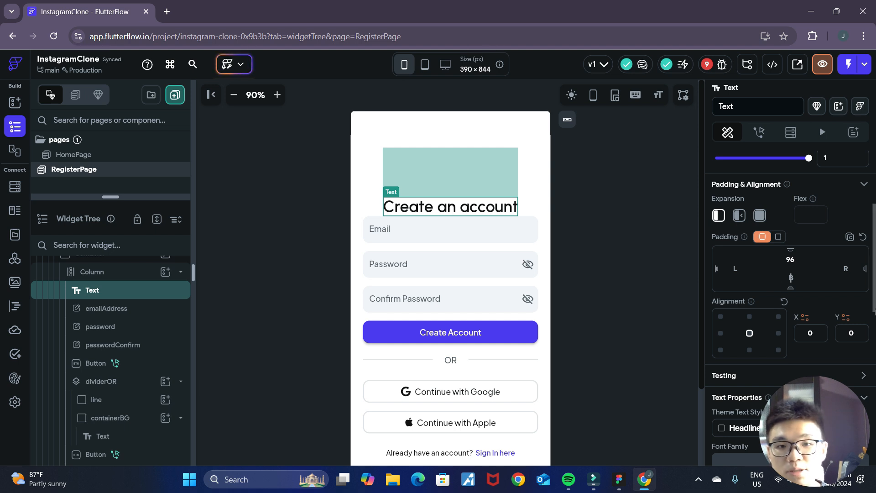
{"action": "left_click", "coordinate": [624, 246]}
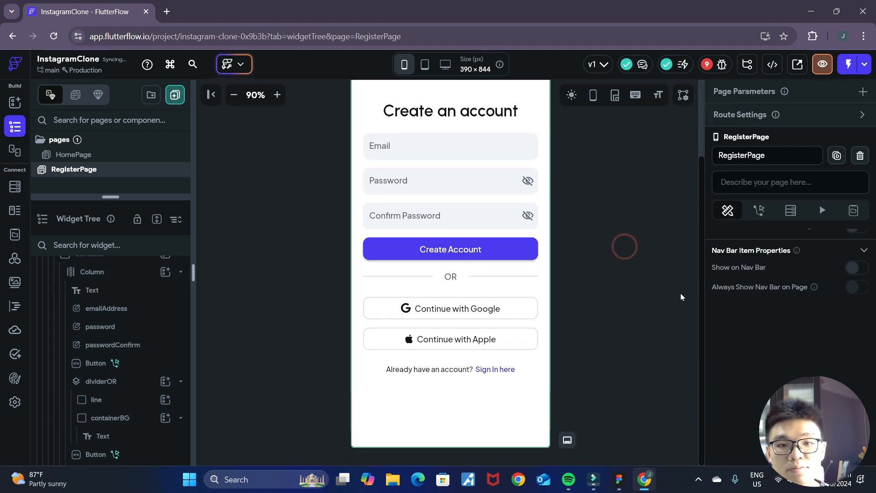
- Replace the "Create an account" heading text with "Me-gram"
{"action": "left_click", "coordinate": [465, 213]}
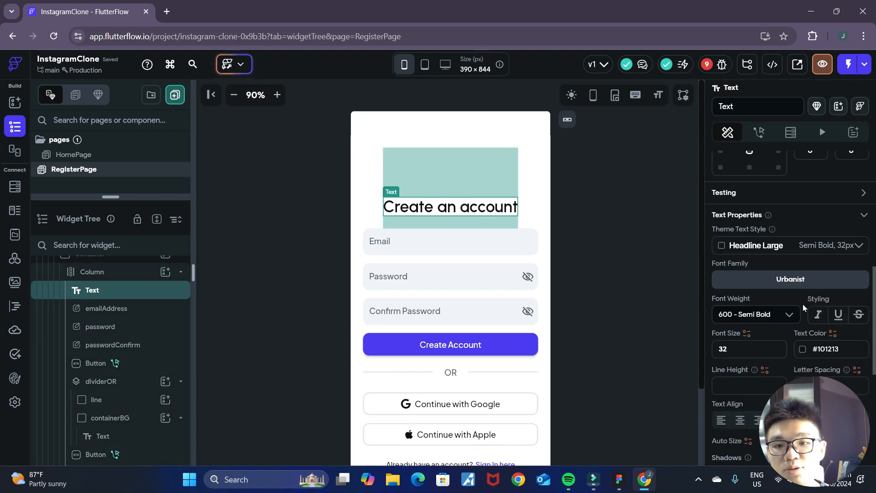
{"action": "scroll", "coordinate": [803, 304], "scroll_direction": "up", "scroll_amount": 5}
{"action": "scroll", "coordinate": [776, 195], "scroll_direction": "up", "scroll_amount": 2}
{"action": "left_click", "coordinate": [781, 217]}
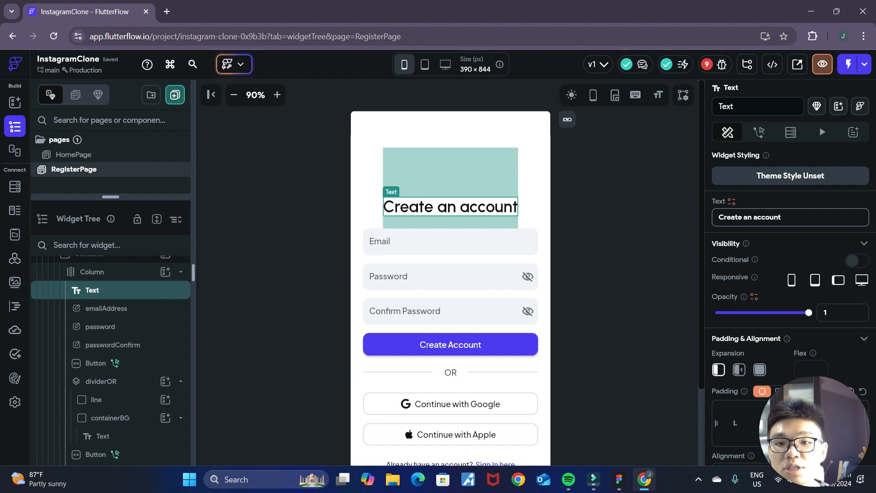
{"action": "key", "text": "ctrl+a"}
{"action": "key", "text": "BackSpace"}
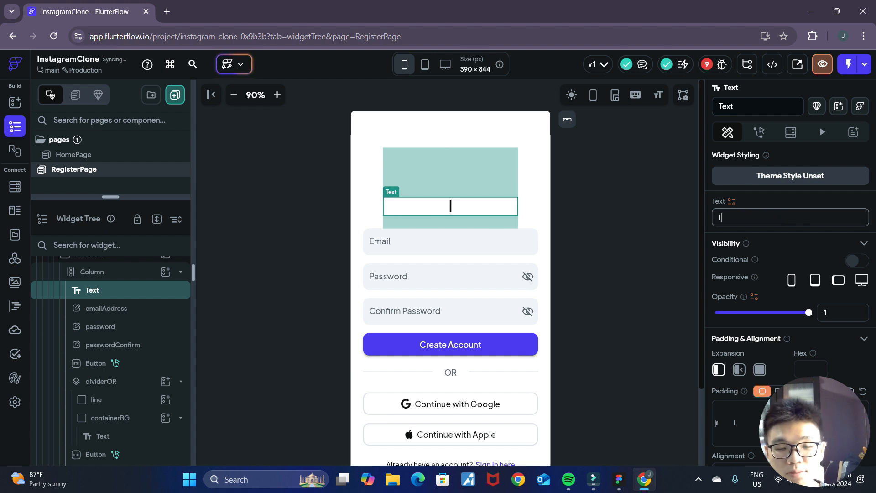
{"action": "type", "text": "Instagram"}
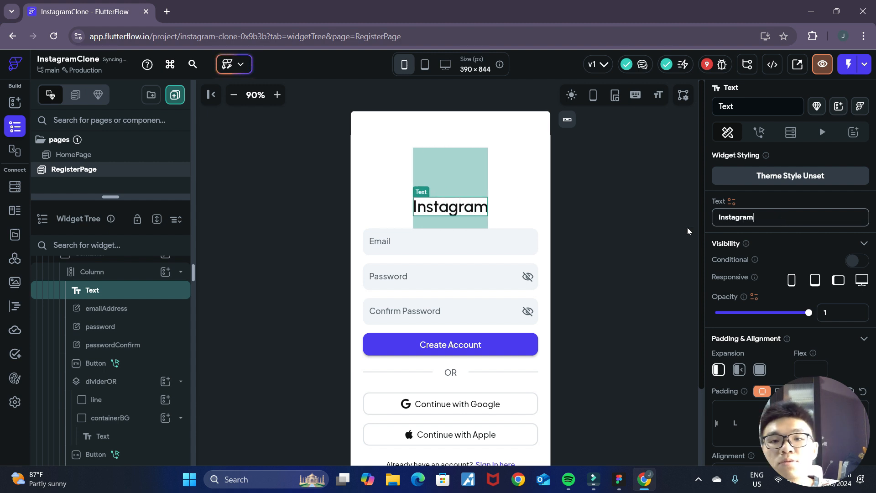
{"action": "key", "text": "ctrl+a"}
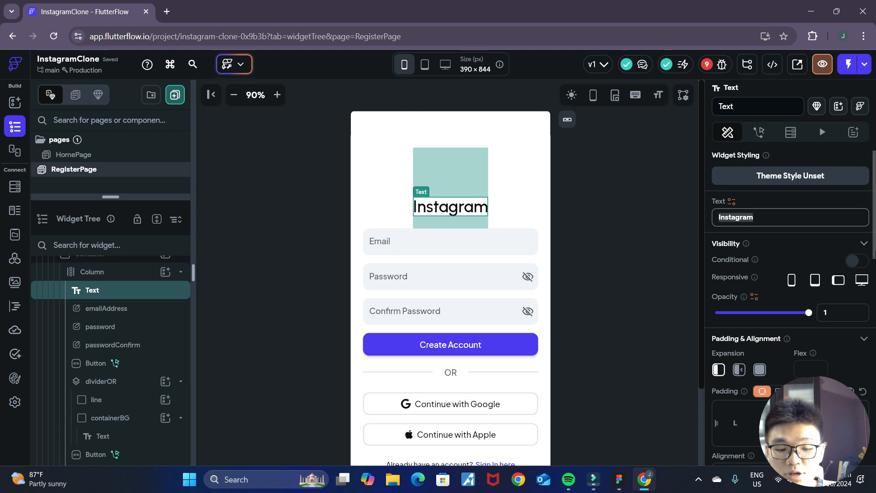
{"action": "type", "text": "Me-gram"}
{"action": "left_click", "coordinate": [617, 233]}
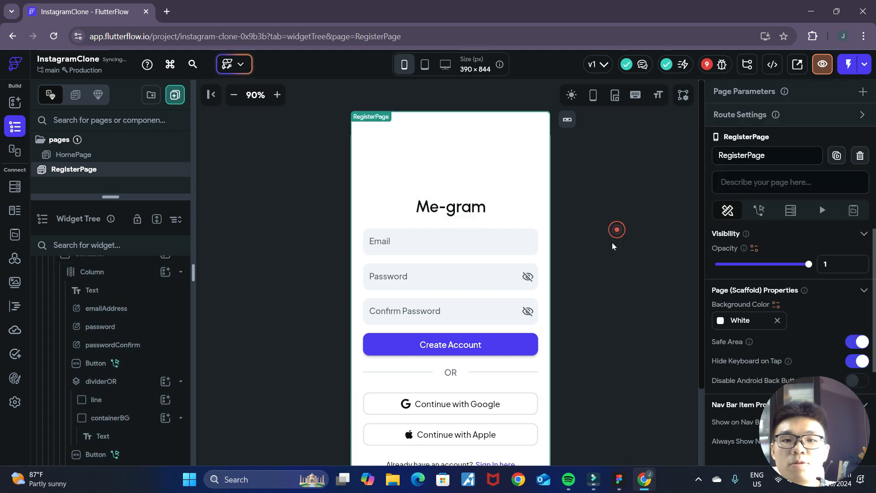
- Check the FigJam mockup, then open the font family choices for the "Me-gram" heading and browse the Google Fonts
{"action": "left_click", "coordinate": [618, 479]}
{"action": "left_click", "coordinate": [647, 480]}
{"action": "left_click", "coordinate": [470, 210]}
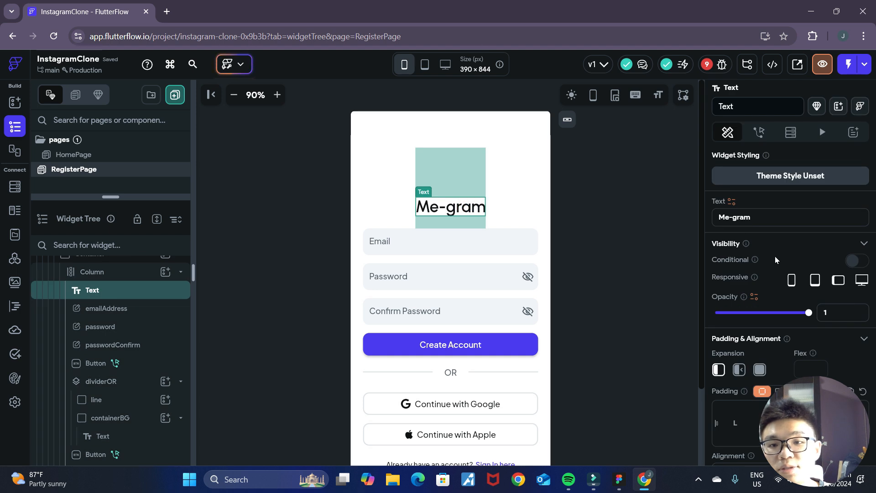
{"action": "scroll", "coordinate": [775, 255], "scroll_direction": "down", "scroll_amount": 6}
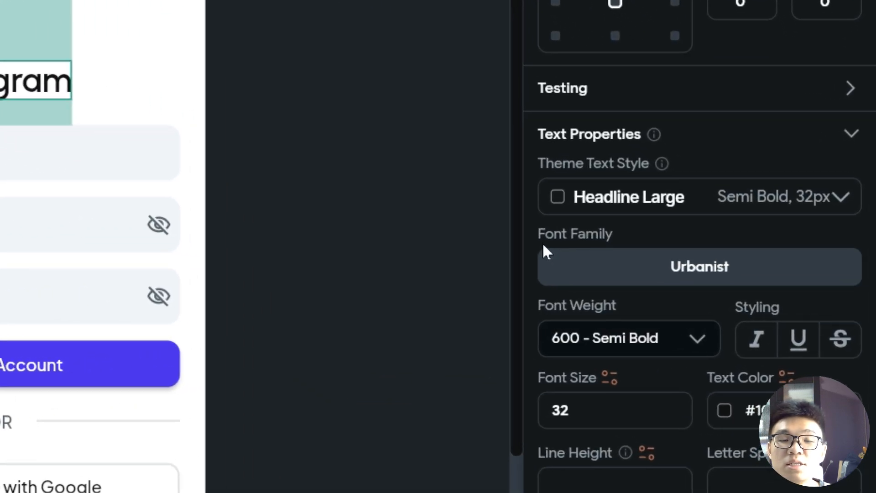
{"action": "left_click", "coordinate": [651, 278]}
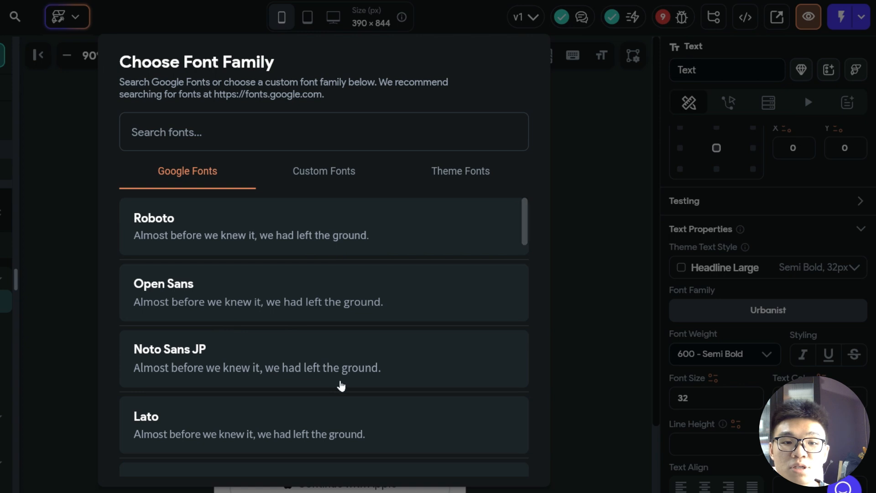
{"action": "scroll", "coordinate": [333, 378], "scroll_direction": "down", "scroll_amount": 6}
{"action": "scroll", "coordinate": [336, 375], "scroll_direction": "down", "scroll_amount": 3}
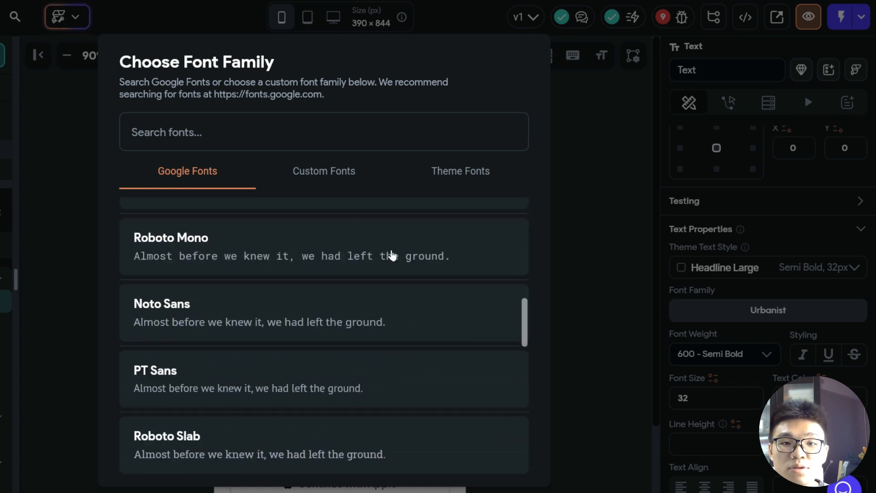
- View the custom fonts section and the form for adding a custom font, then close the form without adding one
{"action": "left_click", "coordinate": [331, 176]}
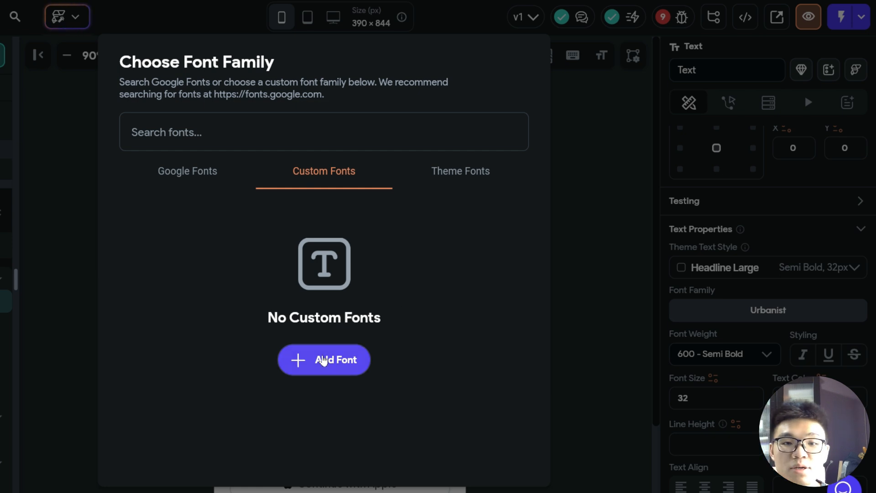
{"action": "left_click", "coordinate": [320, 359]}
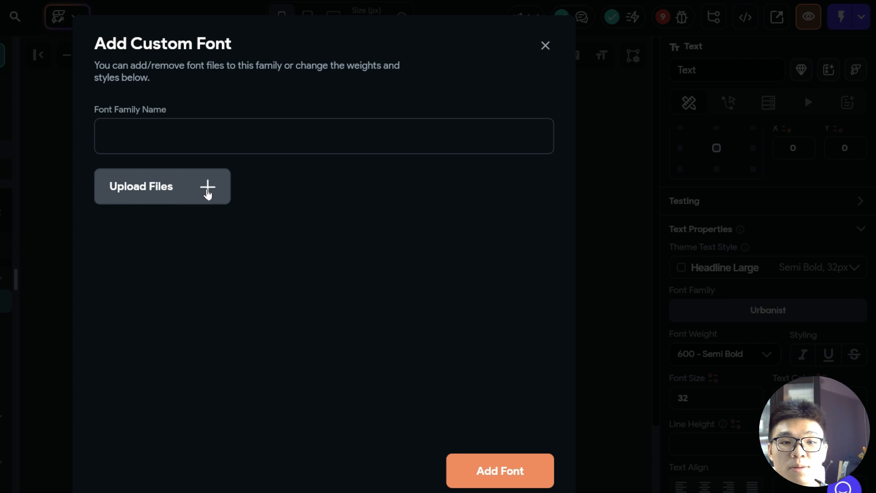
{"action": "left_click", "coordinate": [248, 138]}
{"action": "left_click", "coordinate": [545, 46]}
- Set the "Me-gram" heading's font family to Playfair Display from the Google Fonts
{"action": "left_click", "coordinate": [207, 176]}
{"action": "scroll", "coordinate": [329, 333], "scroll_direction": "down", "scroll_amount": 5}
{"action": "scroll", "coordinate": [328, 334], "scroll_direction": "down", "scroll_amount": 6}
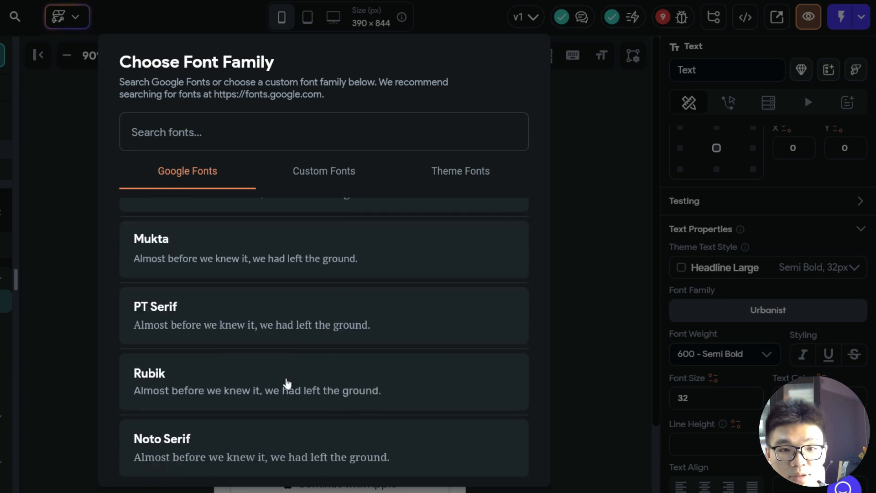
{"action": "scroll", "coordinate": [347, 423], "scroll_direction": "down", "scroll_amount": 3}
{"action": "scroll", "coordinate": [352, 423], "scroll_direction": "up", "scroll_amount": 2}
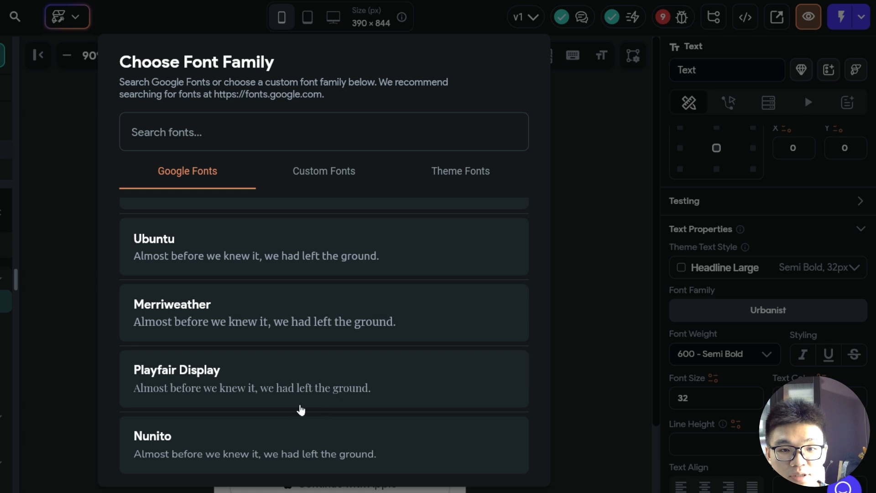
{"action": "left_click", "coordinate": [228, 375]}
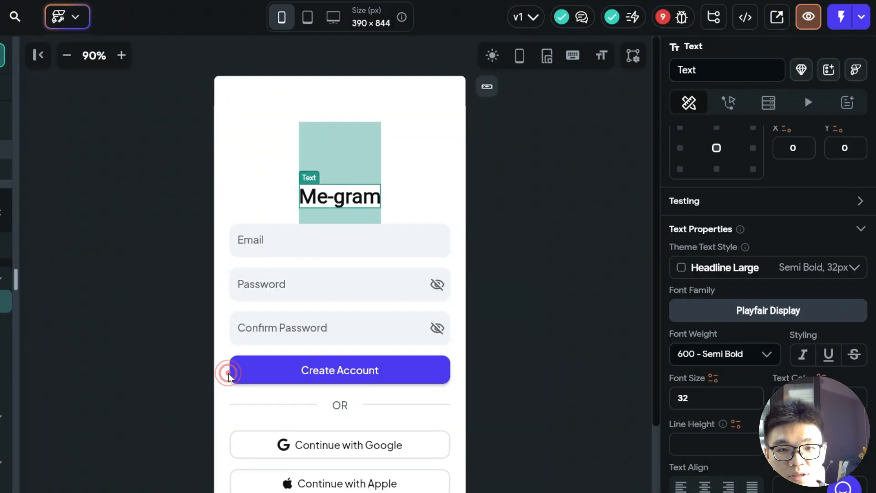
{"action": "left_click", "coordinate": [508, 266]}
- Set the "Me-gram" heading's font size to 48
{"action": "left_click", "coordinate": [333, 198]}
{"action": "scroll", "coordinate": [743, 399], "scroll_direction": "down", "scroll_amount": 3}
{"action": "scroll", "coordinate": [748, 402], "scroll_direction": "down", "scroll_amount": 3}
{"action": "double_click", "coordinate": [704, 376]}
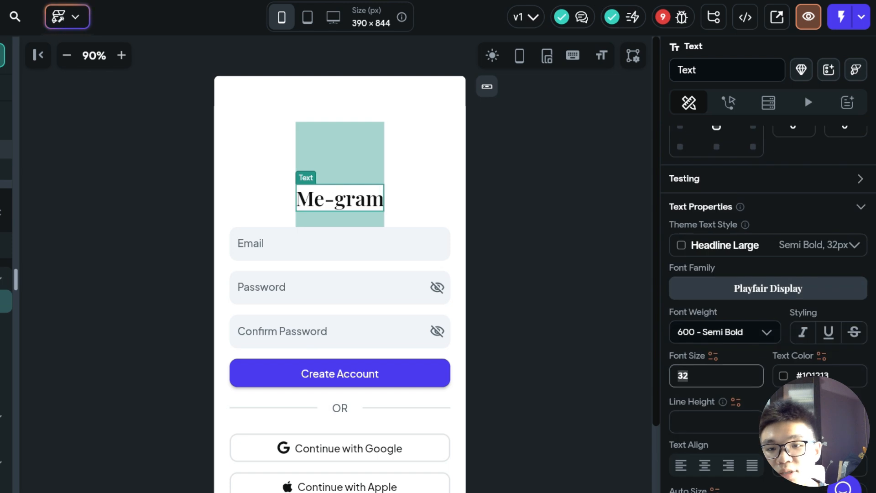
{"action": "type", "text": "48"}
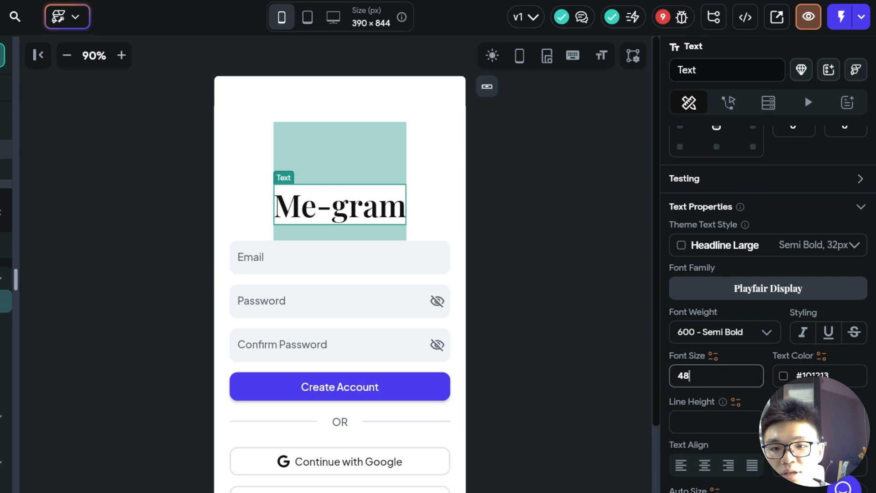
{"action": "left_click", "coordinate": [759, 337]}
{"action": "left_click", "coordinate": [768, 335]}
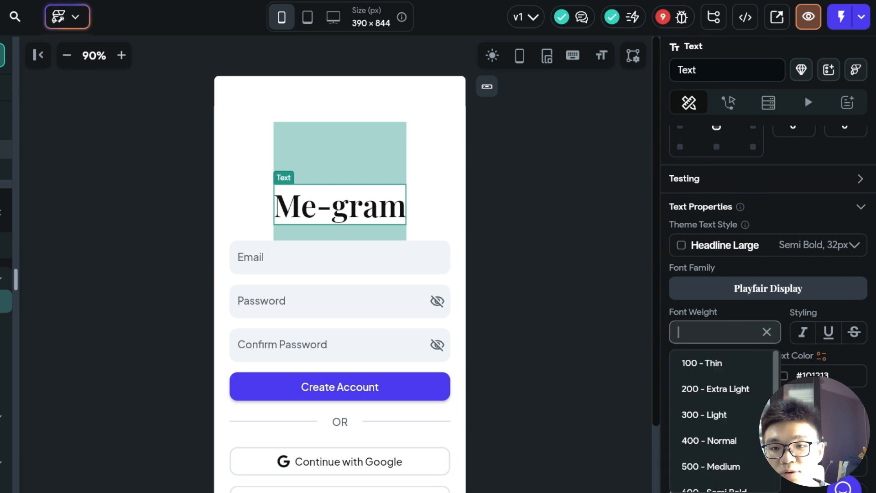
{"action": "left_click", "coordinate": [619, 333]}
- Set the "Me-gram" heading's font weight to 700 - Bold
{"action": "left_click", "coordinate": [355, 203]}
{"action": "scroll", "coordinate": [702, 320], "scroll_direction": "down", "scroll_amount": 7}
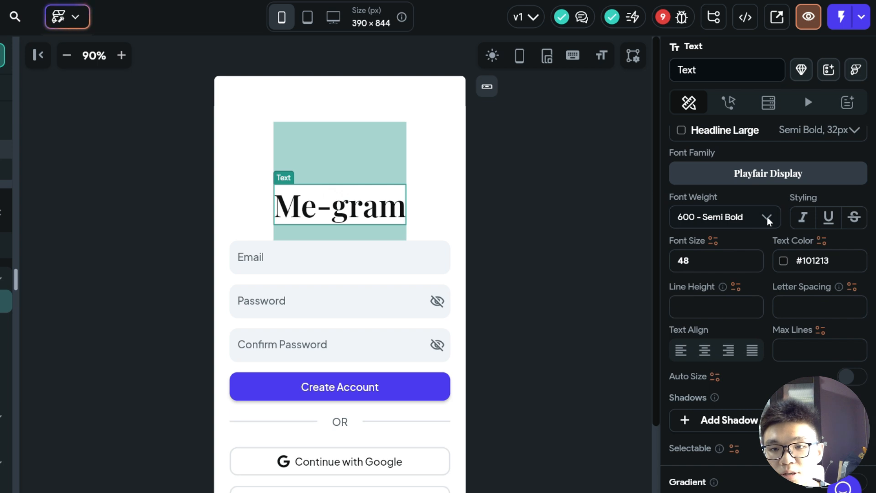
{"action": "left_click", "coordinate": [758, 224]}
{"action": "scroll", "coordinate": [735, 330], "scroll_direction": "down", "scroll_amount": 3}
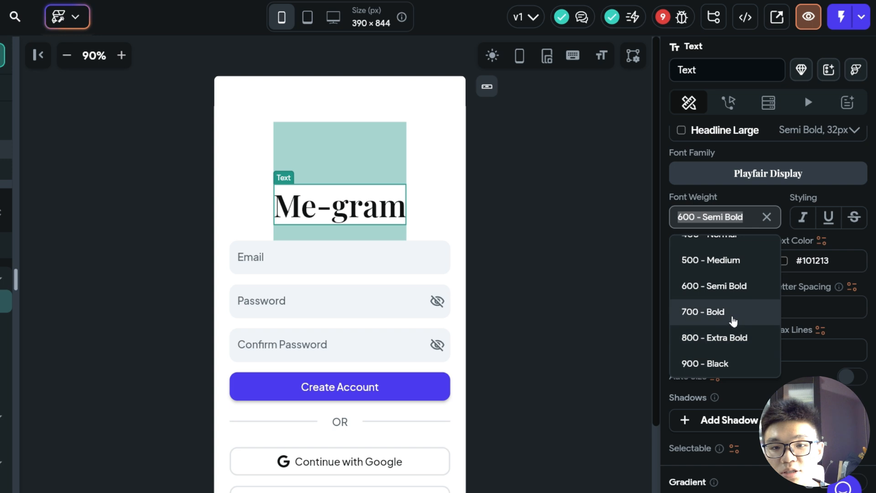
{"action": "left_click", "coordinate": [729, 311]}
{"action": "left_click", "coordinate": [530, 254]}
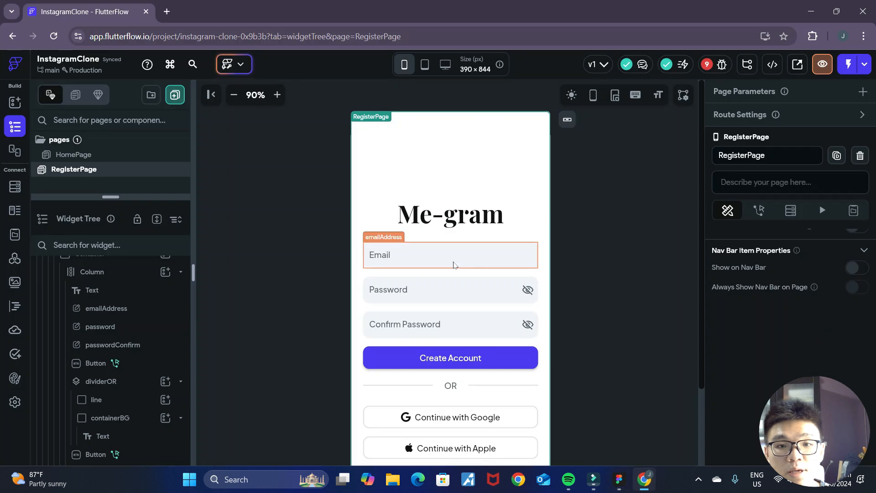
- Compare the register page's email and password fields with the Registration mockup on the FigJam board
{"action": "left_click", "coordinate": [454, 265]}
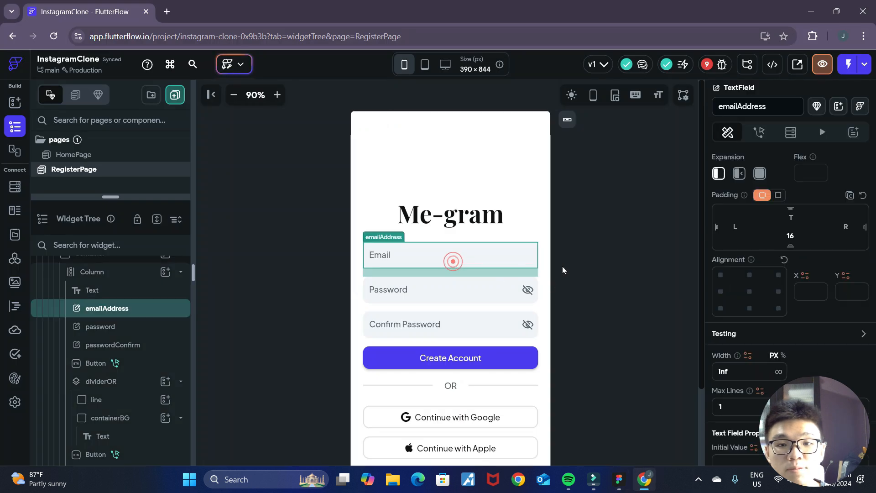
{"action": "scroll", "coordinate": [580, 248], "scroll_direction": "down", "scroll_amount": 1}
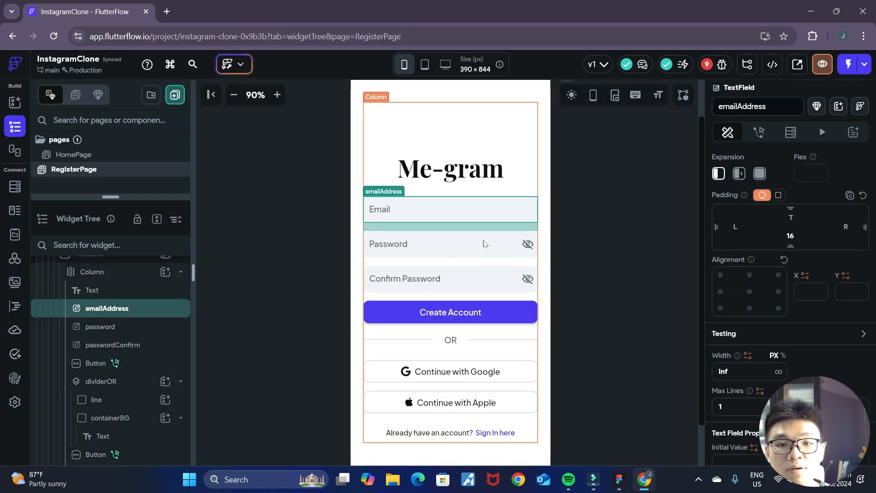
{"action": "left_click", "coordinate": [594, 258]}
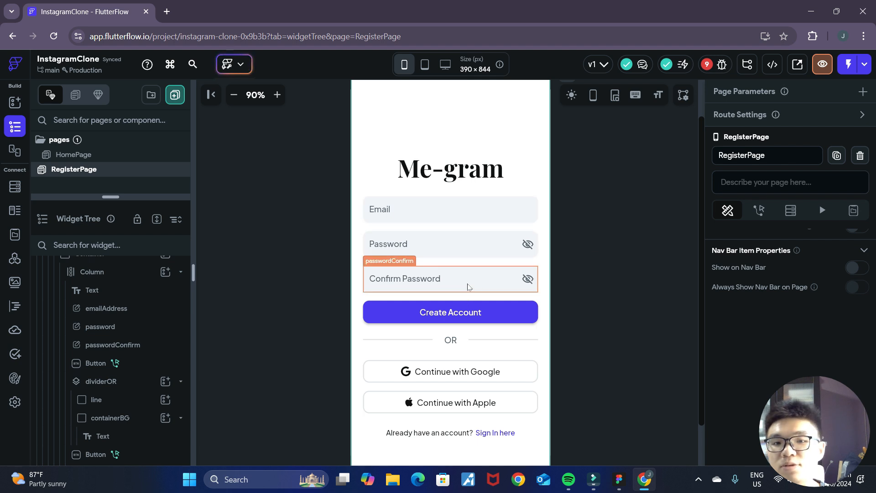
- Examine the register page layout and the project's list of authentication errors
{"action": "scroll", "coordinate": [616, 242], "scroll_direction": "up", "scroll_amount": 1}
{"action": "scroll", "coordinate": [615, 243], "scroll_direction": "down", "scroll_amount": 2}
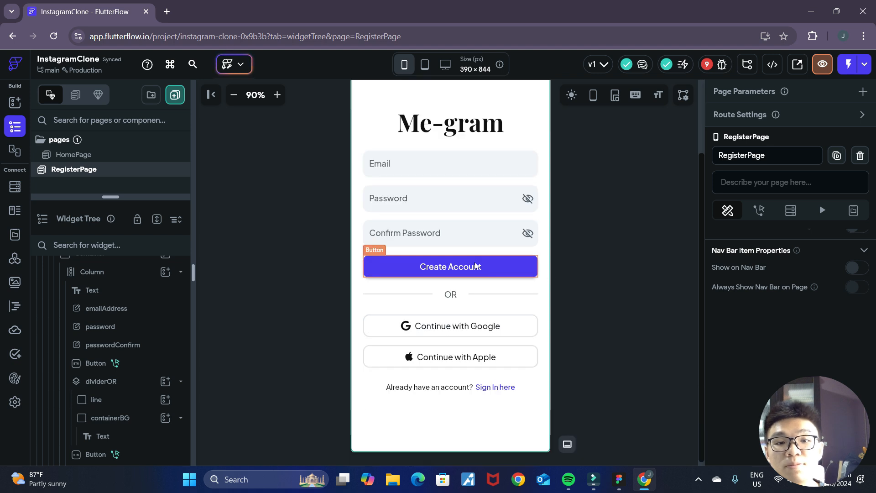
{"action": "scroll", "coordinate": [662, 289], "scroll_direction": "up", "scroll_amount": 1}
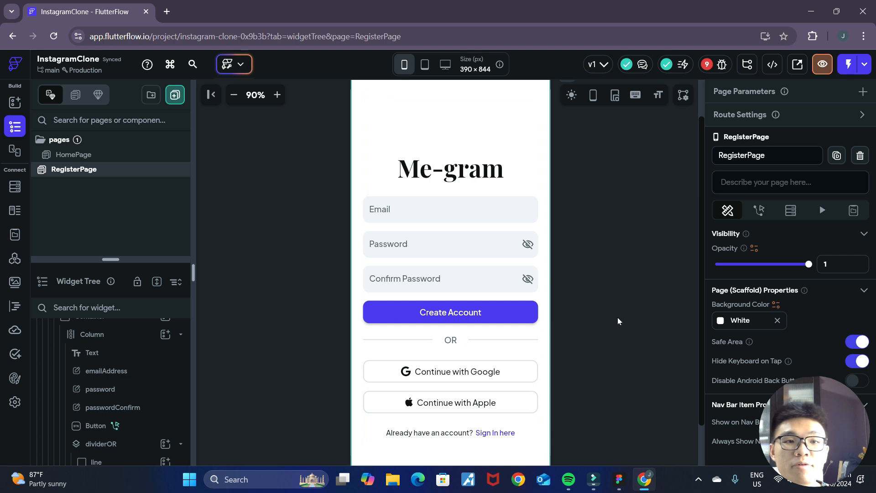
{"action": "left_click", "coordinate": [719, 64]}
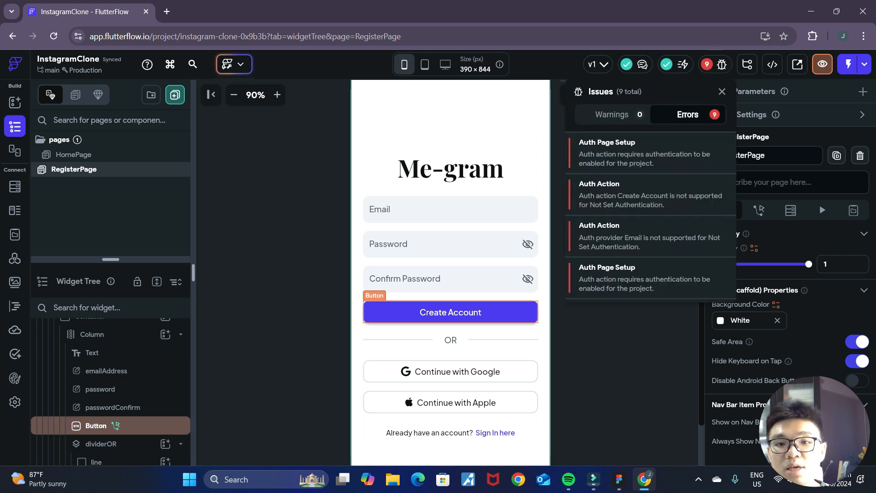
{"action": "left_click", "coordinate": [612, 238]}
{"action": "left_click", "coordinate": [598, 326]}
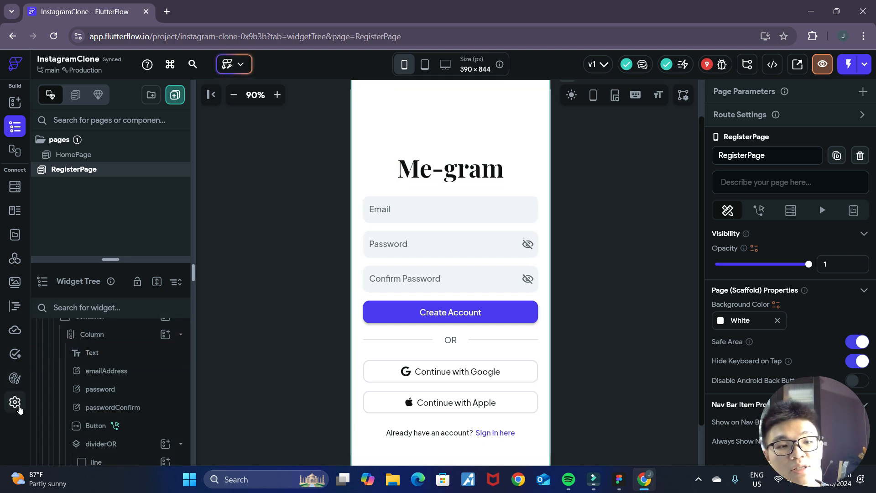
- Open the FlutterFlow app settings, switch to Supabase in a new browser tab and start a new project in the Tutorial organization
{"action": "left_click", "coordinate": [15, 402]}
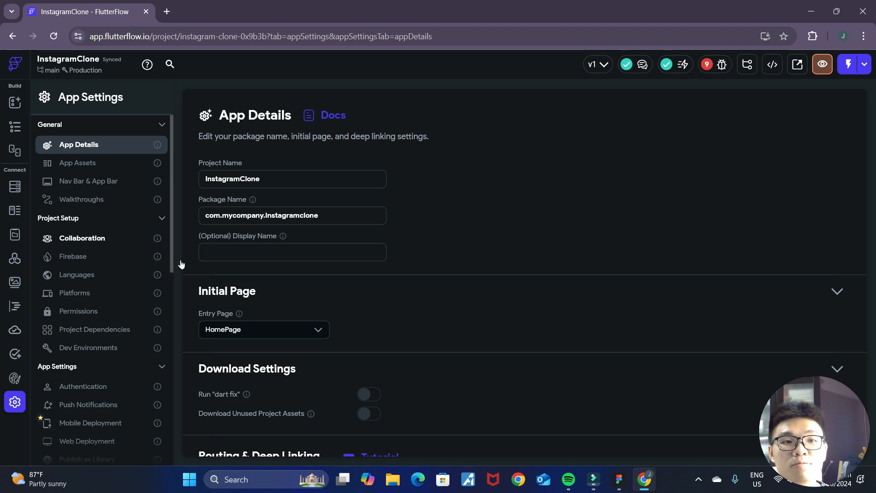
{"action": "left_click", "coordinate": [172, 17]}
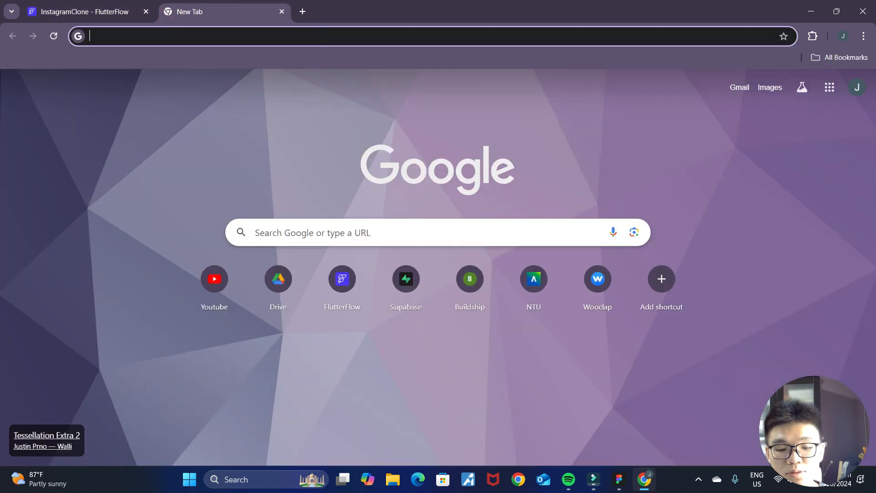
{"action": "left_click", "coordinate": [410, 279]}
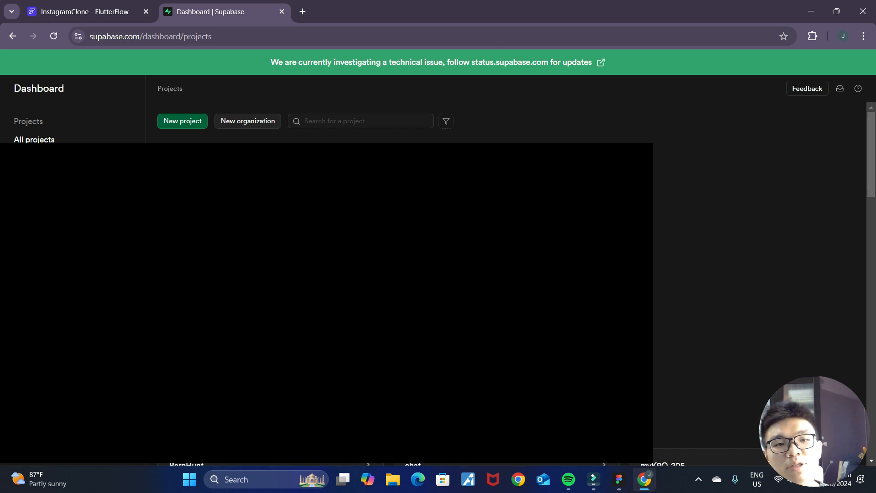
{"action": "left_click", "coordinate": [183, 124]}
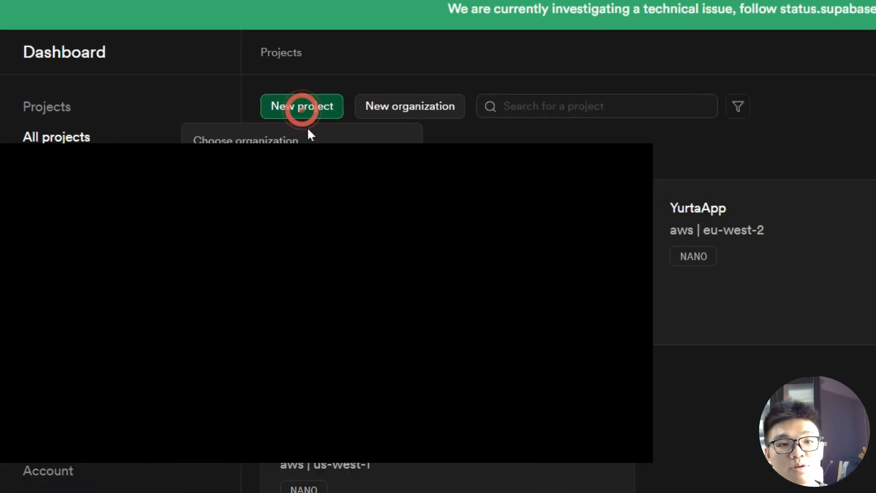
{"action": "left_click", "coordinate": [504, 417]}
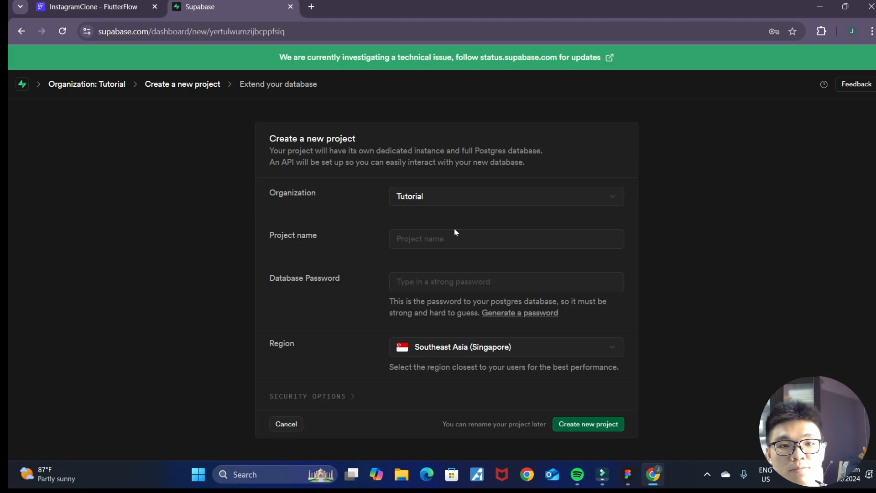
- Name the new Supabase project InstagramClone
{"action": "left_click", "coordinate": [441, 245]}
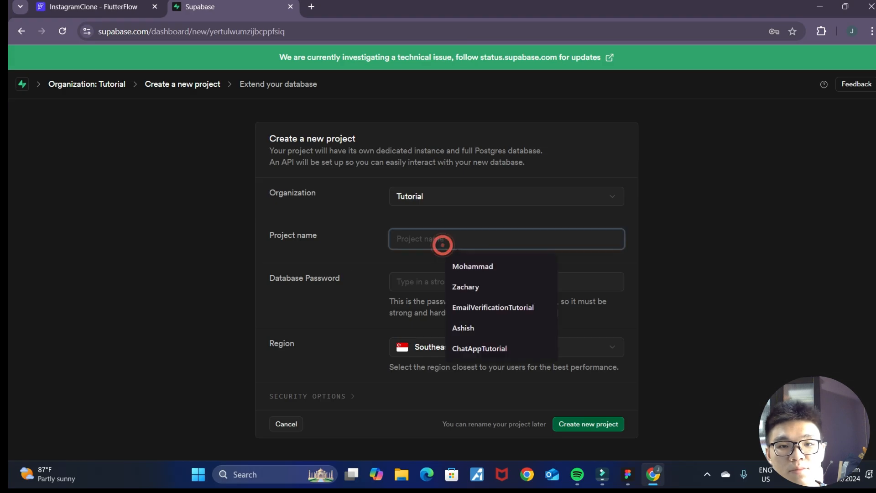
{"action": "left_click", "coordinate": [635, 240]}
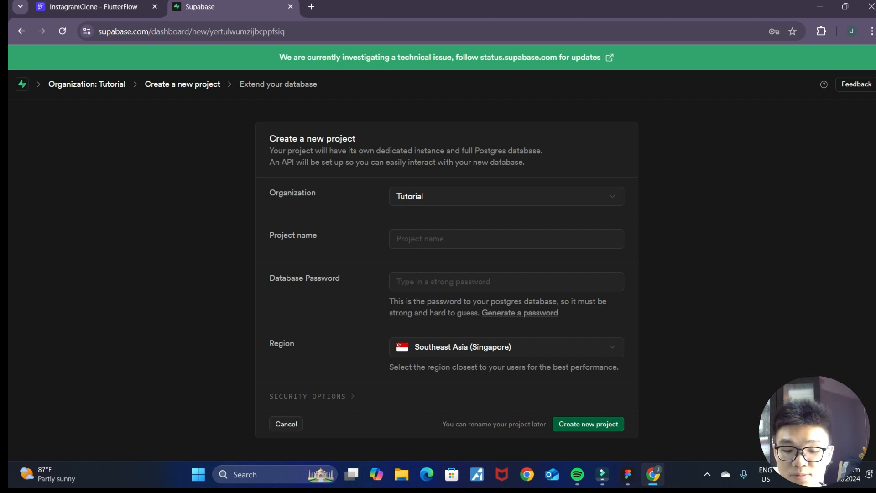
{"action": "left_click", "coordinate": [546, 242]}
{"action": "type", "text": "InstagramClone"}
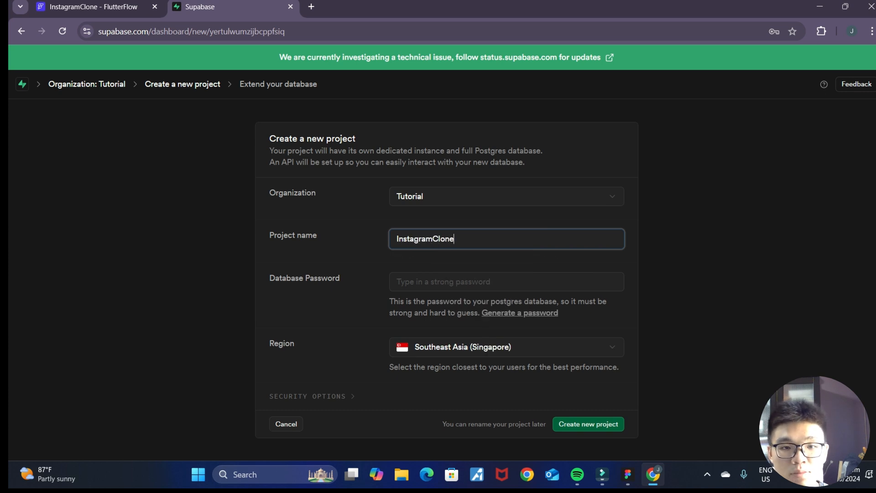
- Generate a strong database password and create the new project in the Southeast Asia (Singapore) region
{"action": "left_click", "coordinate": [558, 279]}
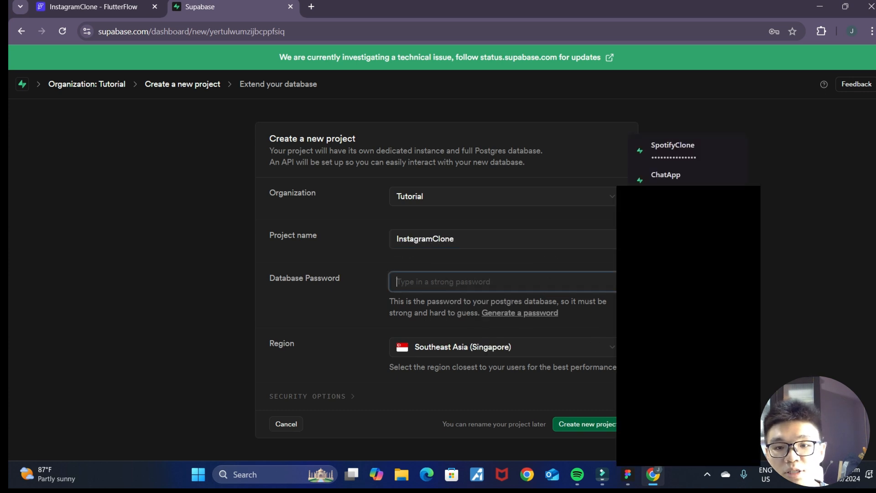
{"action": "left_click", "coordinate": [541, 313]}
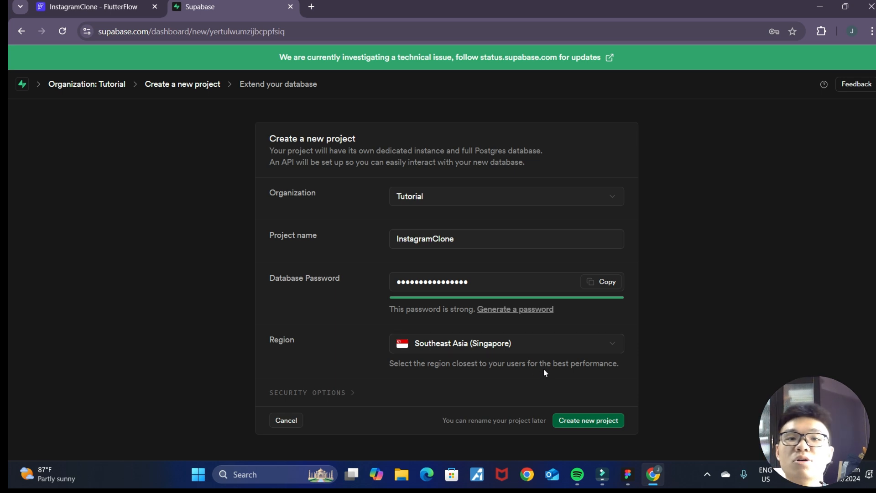
{"action": "left_click", "coordinate": [583, 421]}
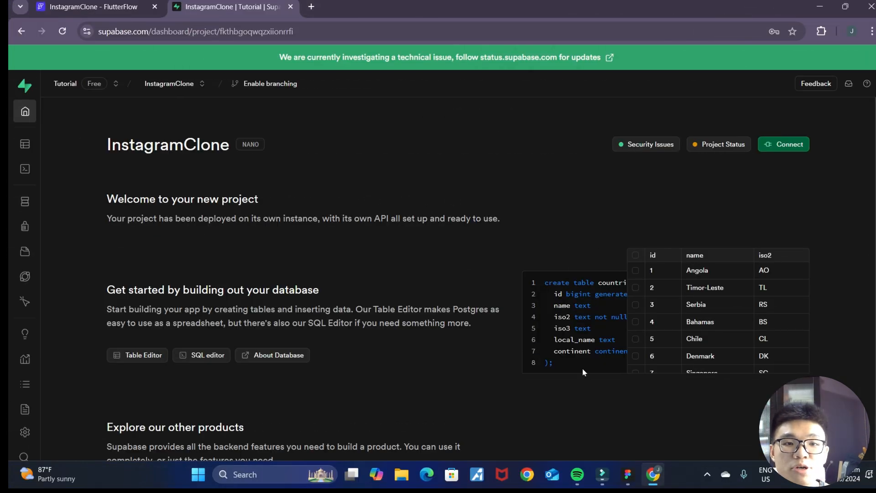
- Open the API settings of the InstagramClone Supabase project
{"action": "mouse_move", "coordinate": [20, 248]}
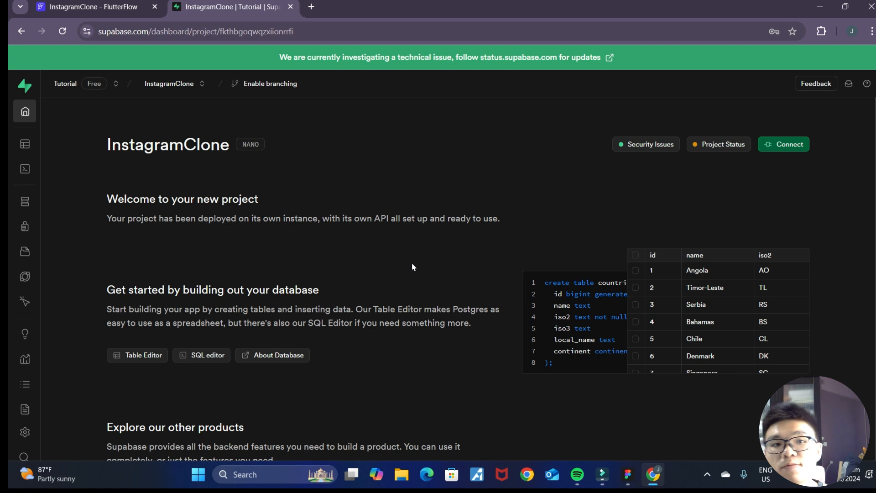
{"action": "mouse_move", "coordinate": [39, 409]}
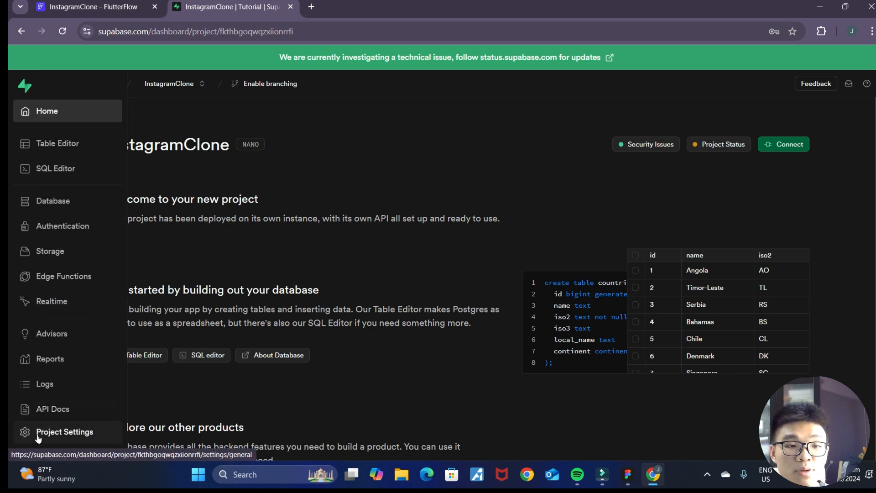
{"action": "scroll", "coordinate": [39, 439], "scroll_direction": "down", "scroll_amount": 1}
{"action": "left_click", "coordinate": [43, 385]}
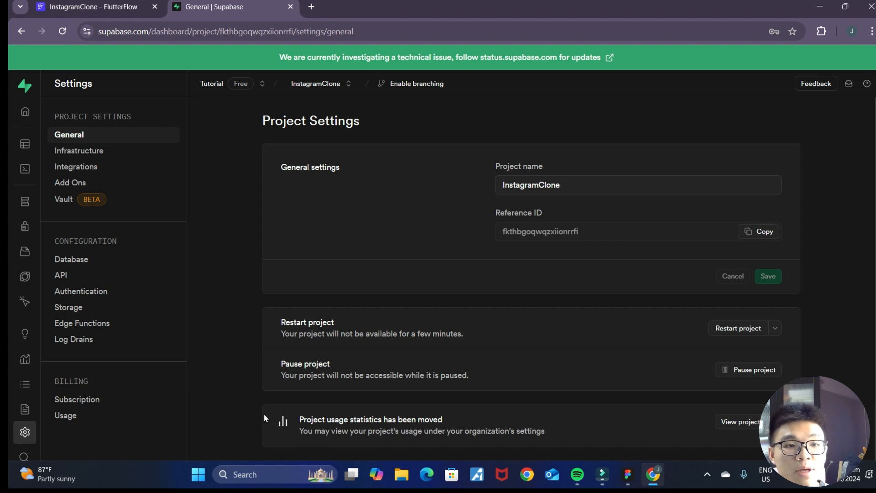
{"action": "left_click", "coordinate": [60, 279]}
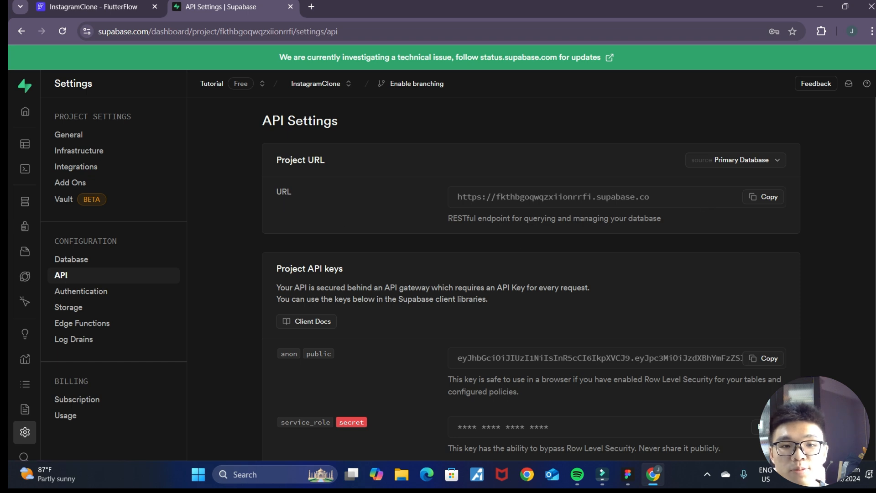
- Switch to the FlutterFlow project and enable the Supabase integration in its app settings
{"action": "left_click", "coordinate": [93, 7]}
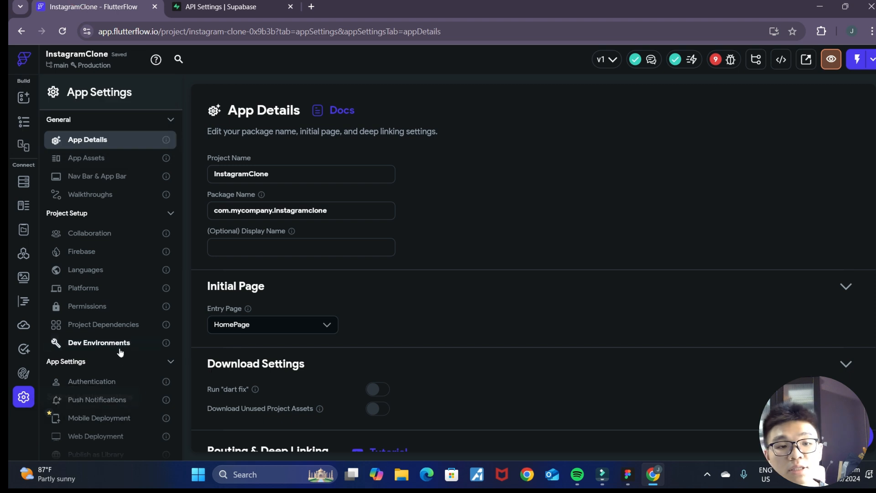
{"action": "scroll", "coordinate": [122, 348], "scroll_direction": "down", "scroll_amount": 3}
{"action": "scroll", "coordinate": [122, 349], "scroll_direction": "down", "scroll_amount": 3}
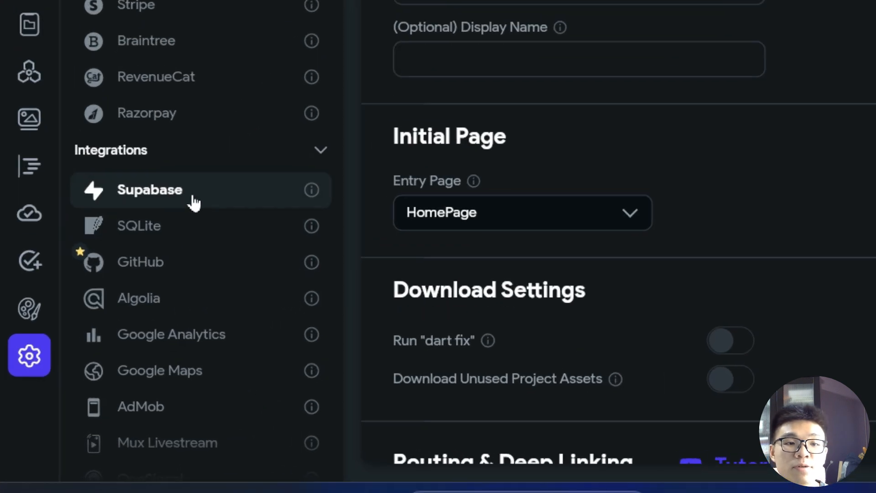
{"action": "left_click", "coordinate": [192, 194]}
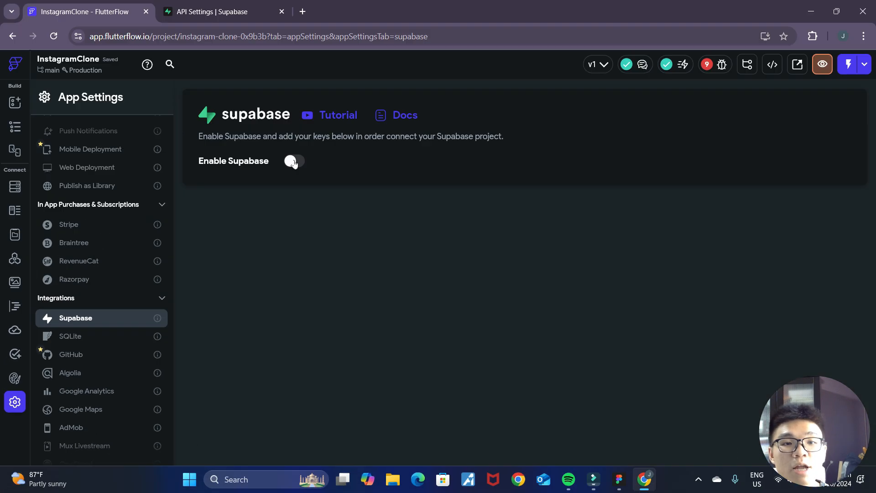
{"action": "left_click", "coordinate": [294, 162]}
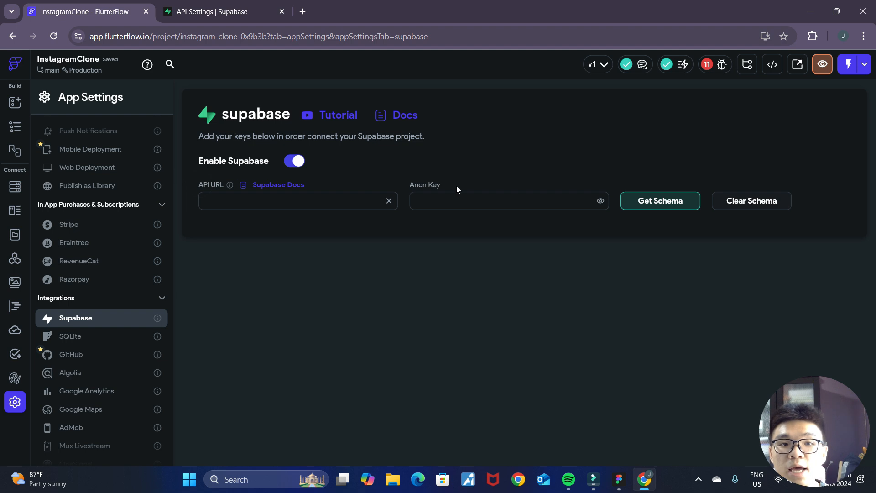
- Copy the project URL from the Supabase API settings into FlutterFlow's Supabase API URL field
{"action": "left_click", "coordinate": [212, 12]}
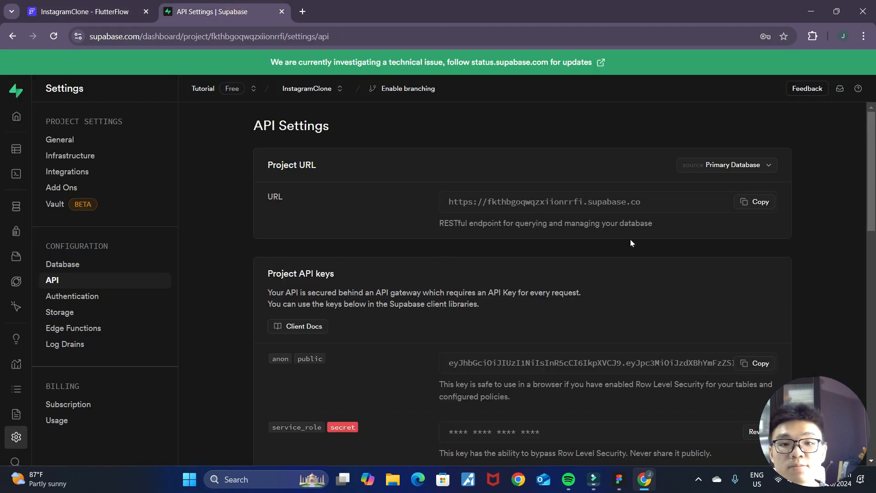
{"action": "left_click", "coordinate": [748, 205]}
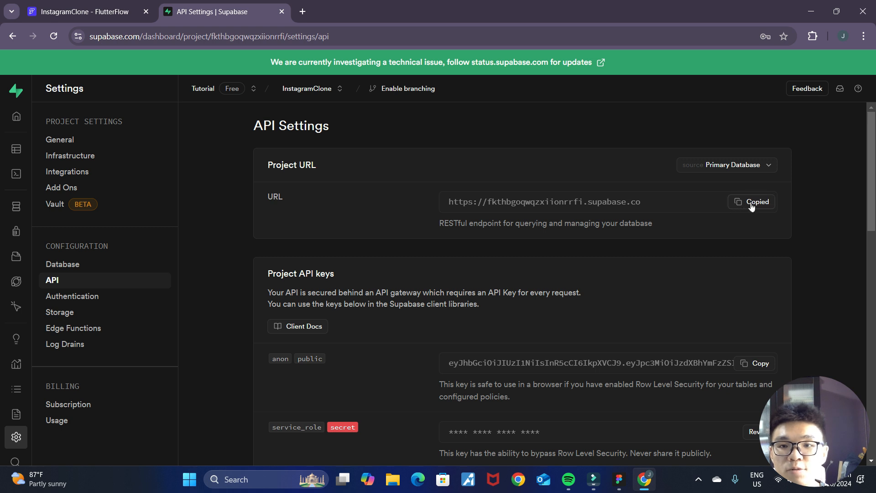
{"action": "left_click", "coordinate": [80, 11]}
{"action": "left_click", "coordinate": [316, 195]}
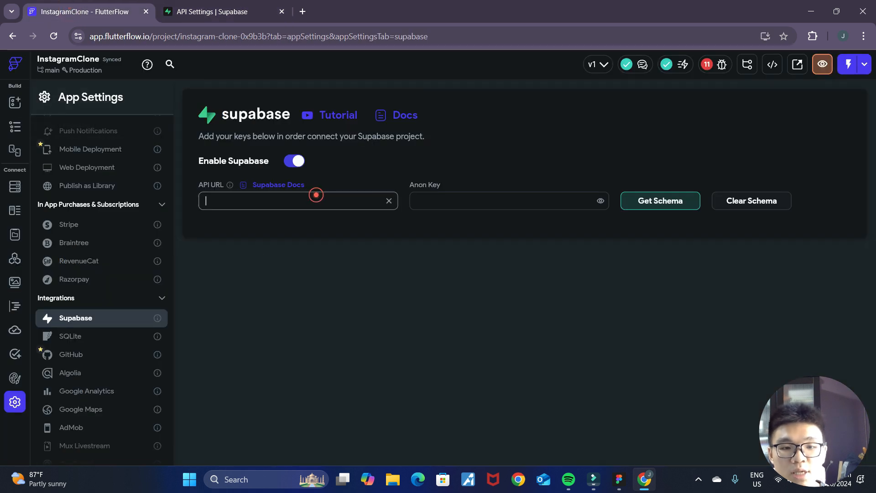
{"action": "key", "text": "ctrl+v"}
- Copy the anon public API key from Supabase into FlutterFlow's Anon Key field and get the schema
{"action": "left_click", "coordinate": [212, 11]}
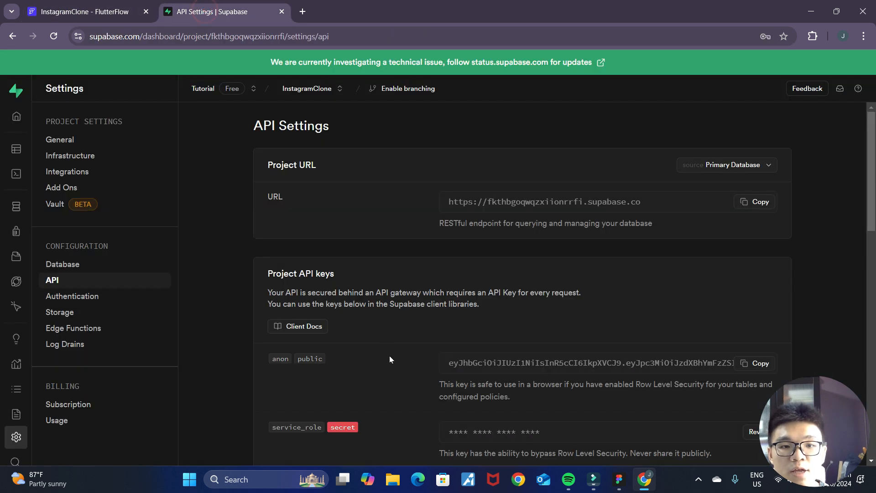
{"action": "scroll", "coordinate": [518, 355], "scroll_direction": "down", "scroll_amount": 1}
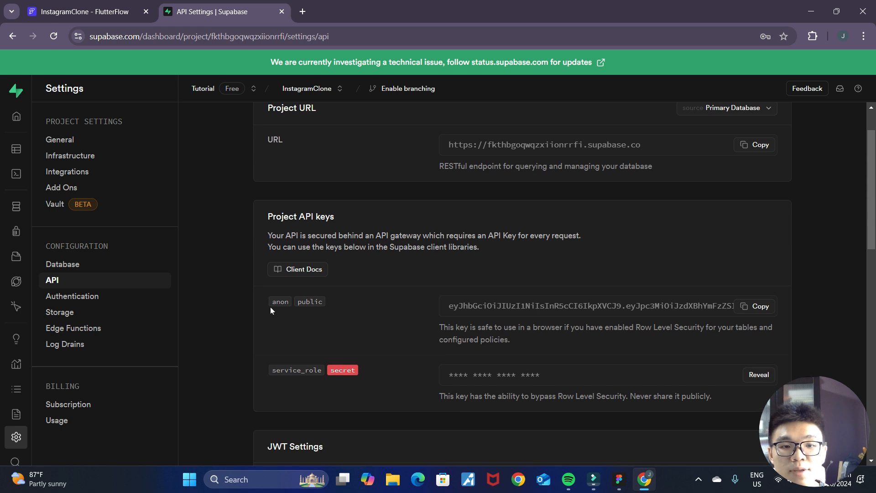
{"action": "left_click", "coordinate": [759, 314]}
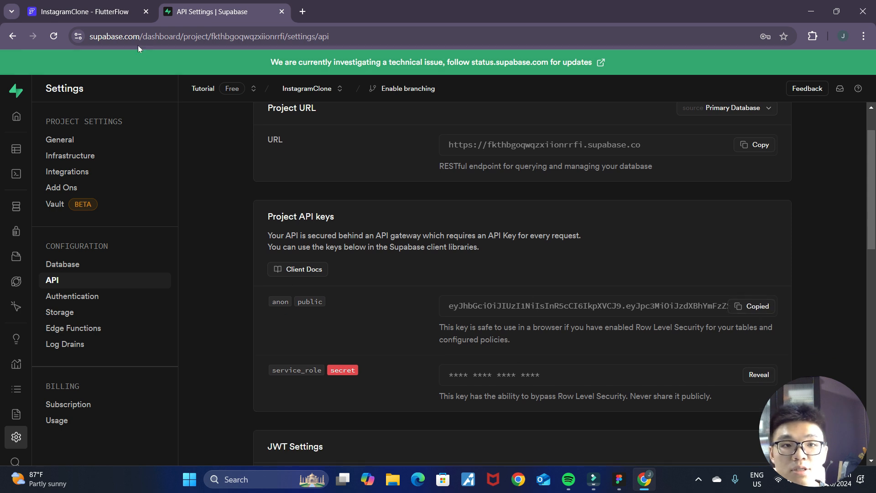
{"action": "left_click", "coordinate": [86, 12]}
{"action": "left_click", "coordinate": [486, 195]}
{"action": "key", "text": "ctrl+v"}
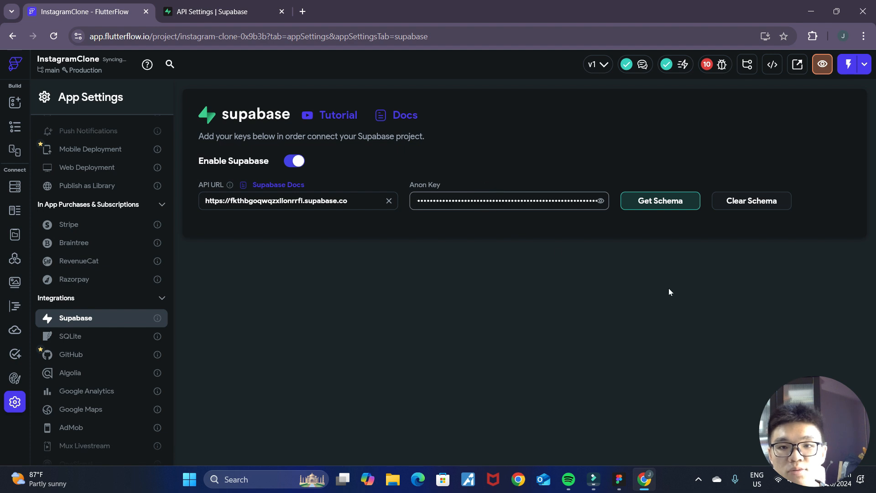
{"action": "left_click", "coordinate": [684, 202]}
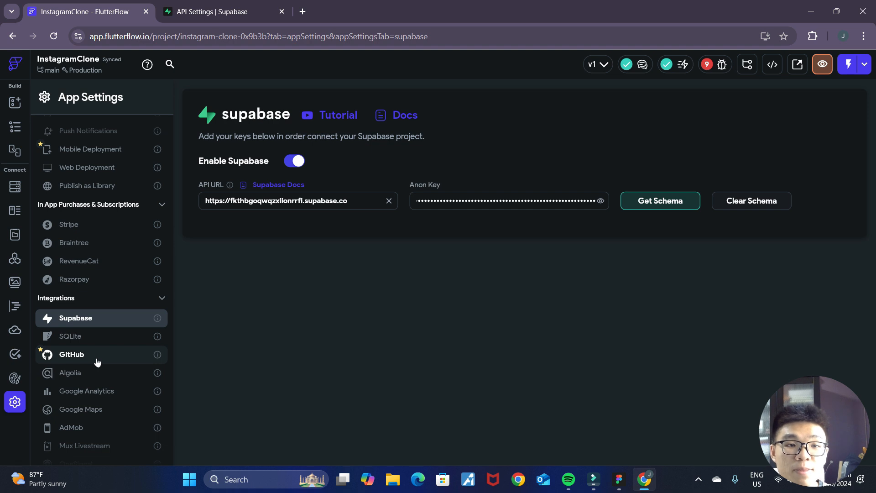
- Enable authentication in the app settings and set the authentication type to Supabase
{"action": "scroll", "coordinate": [97, 361], "scroll_direction": "up", "scroll_amount": 3}
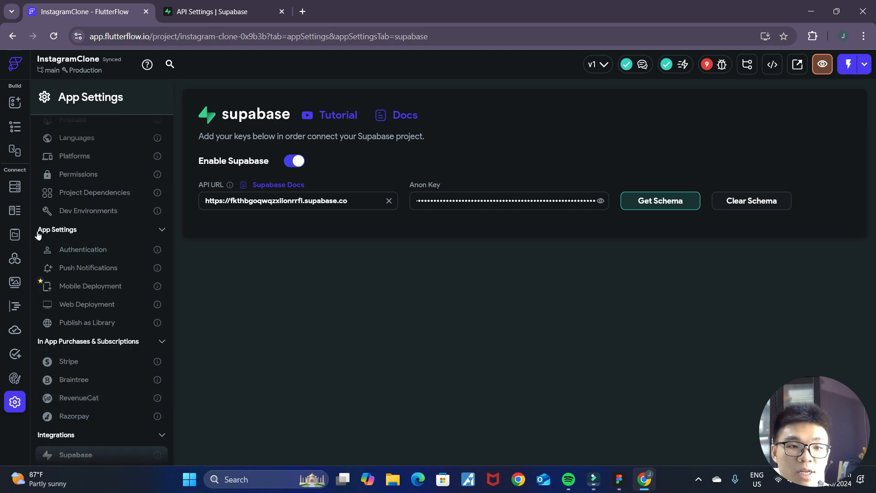
{"action": "left_click", "coordinate": [70, 255]}
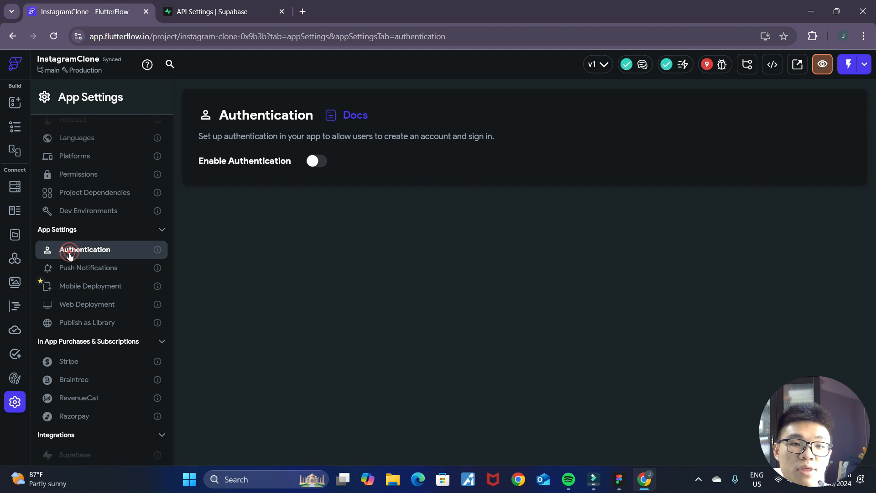
{"action": "left_click", "coordinate": [315, 162]}
{"action": "left_click", "coordinate": [321, 204]}
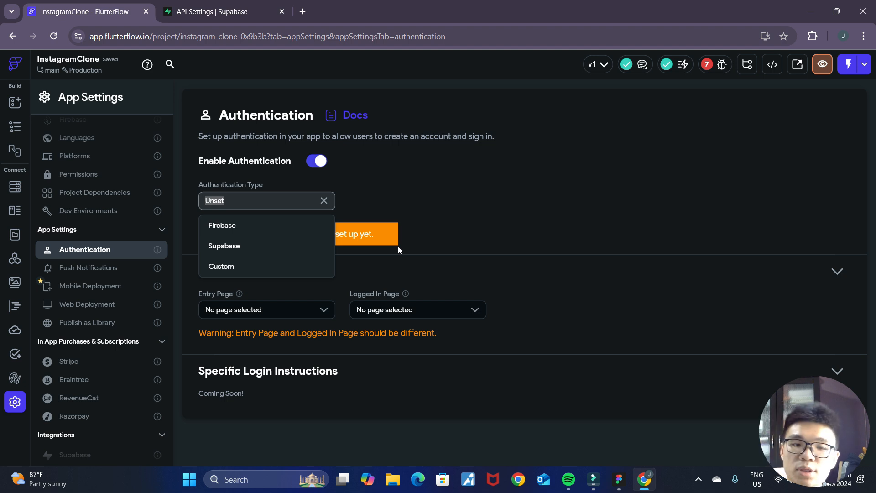
{"action": "left_click", "coordinate": [263, 249]}
- Set the authentication Entry Page to RegisterPage and the Logged In Page to HomePage
{"action": "left_click", "coordinate": [322, 279]}
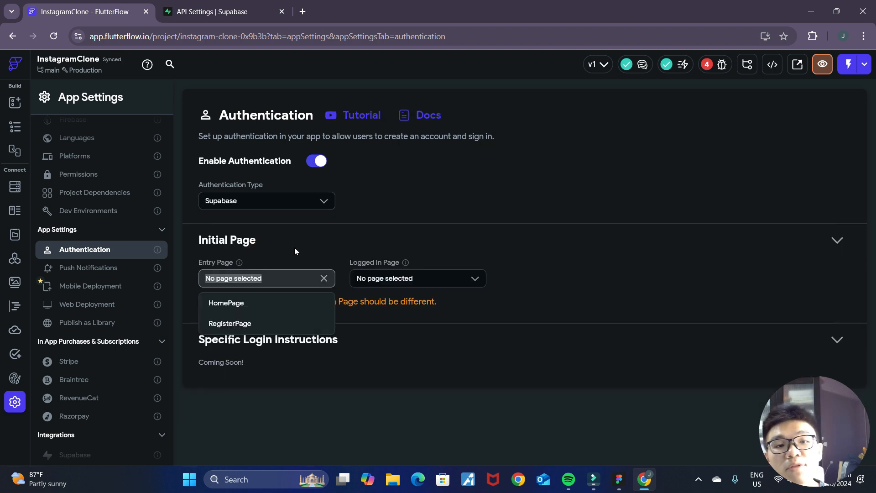
{"action": "left_click", "coordinate": [261, 327]}
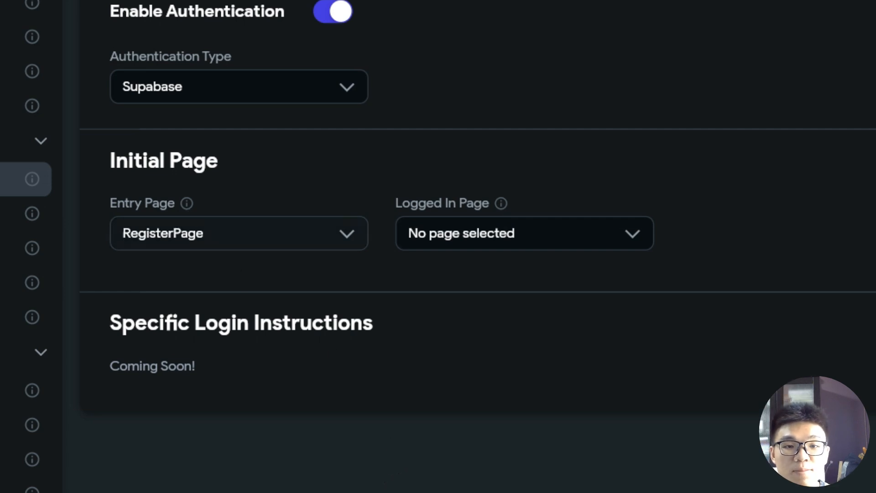
{"action": "left_click", "coordinate": [520, 240]}
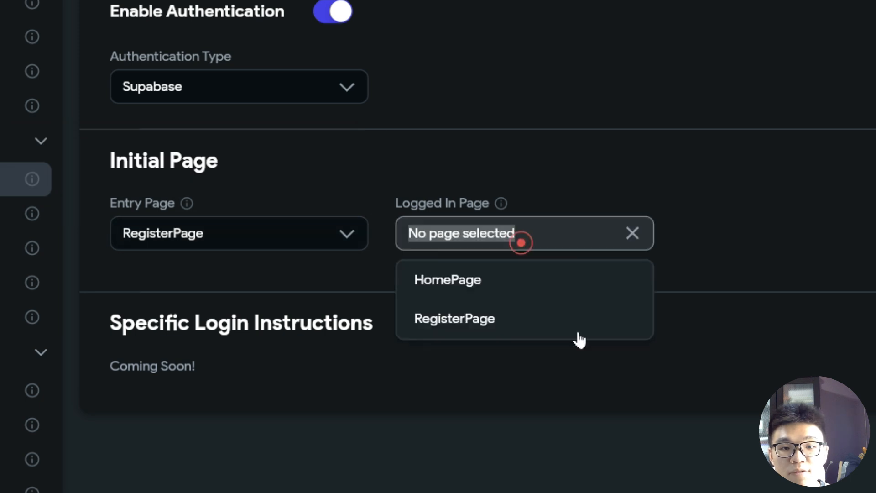
{"action": "left_click", "coordinate": [514, 294]}
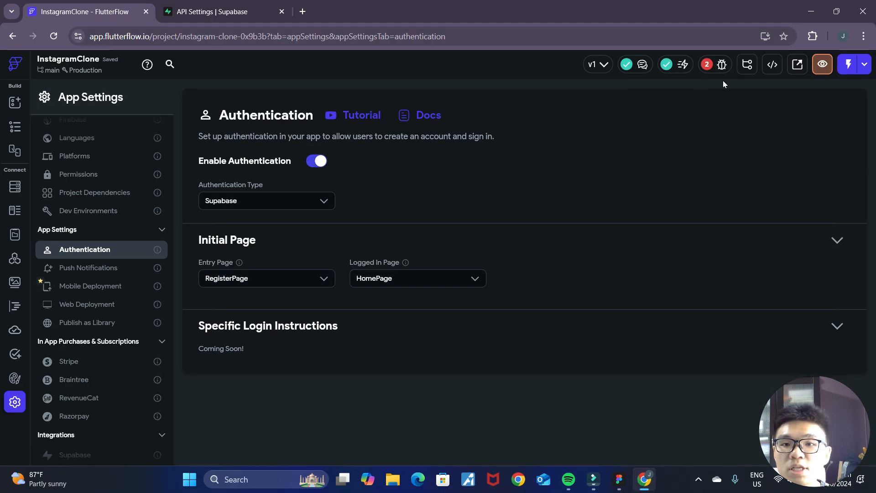
- Open RegisterPage in the widget tree and review the project's authentication errors in the issues list
{"action": "left_click", "coordinate": [722, 66]}
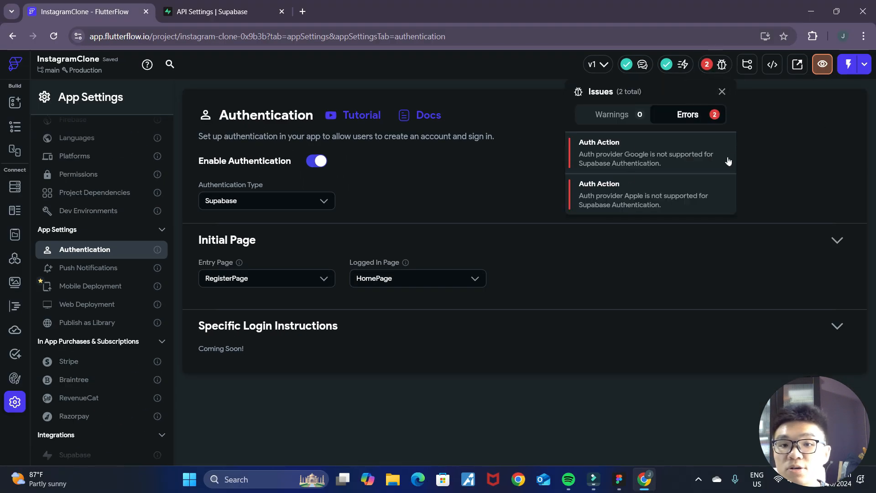
{"action": "left_click", "coordinate": [551, 180]}
{"action": "left_click", "coordinate": [15, 128]}
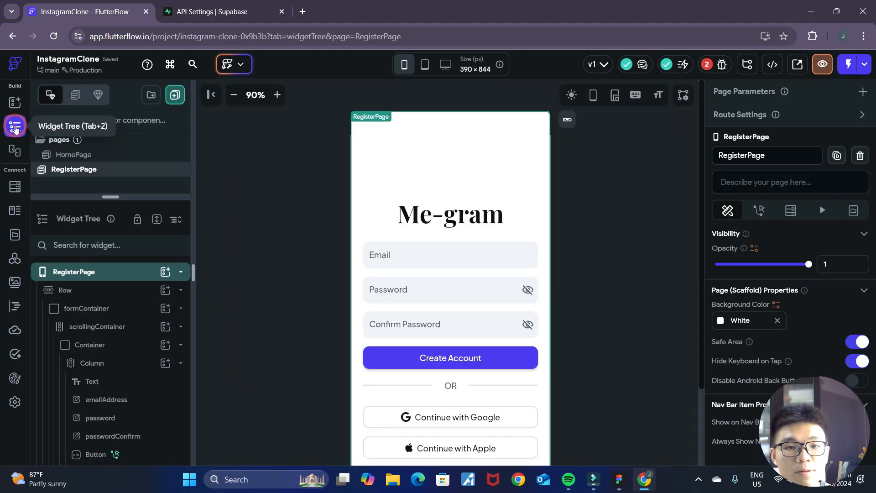
{"action": "scroll", "coordinate": [557, 354], "scroll_direction": "down", "scroll_amount": 3}
{"action": "left_click", "coordinate": [722, 66]}
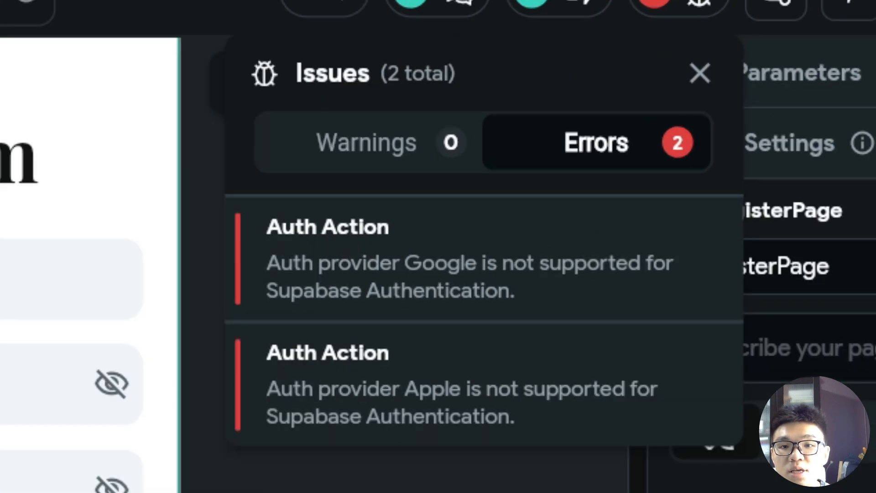
{"action": "left_click_drag", "start_coordinate": [392, 263], "coordinate": [628, 264]}
{"action": "left_click_drag", "start_coordinate": [399, 383], "coordinate": [538, 422]}
{"action": "left_click", "coordinate": [639, 285]}
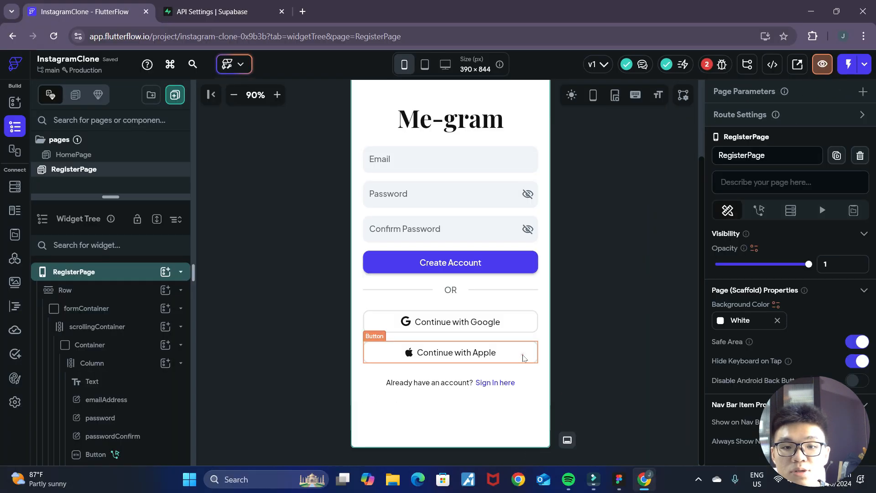
- Delete the Continue with Apple button from the register page
{"action": "left_click", "coordinate": [523, 358]}
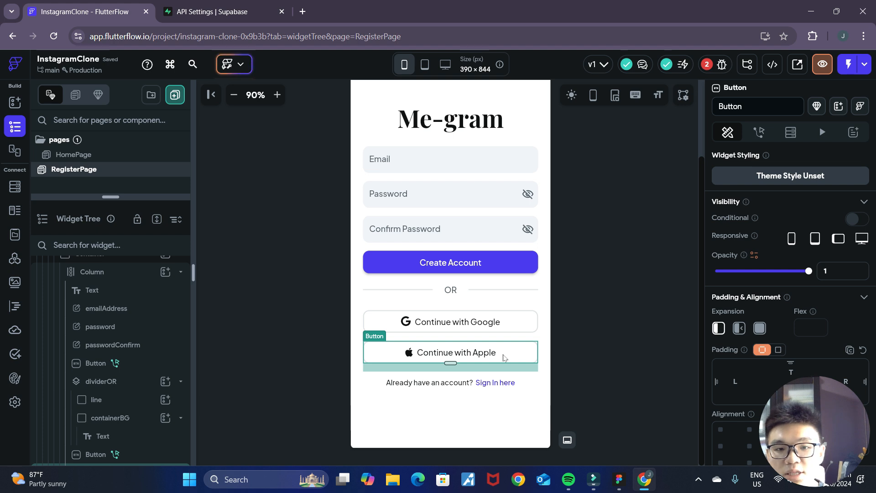
{"action": "key", "text": "Delete"}
- Delete the Auth Create Account action from the Continue with Google button's On Tap flow and recheck the project issues
{"action": "left_click", "coordinate": [501, 327]}
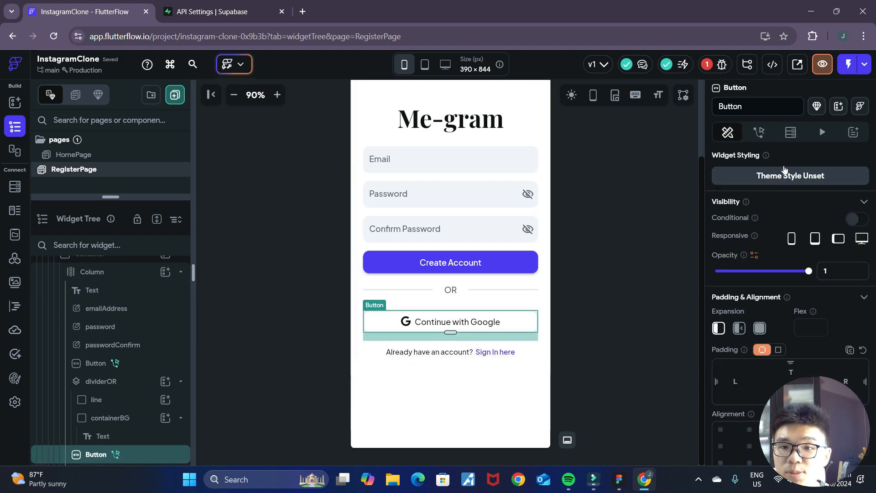
{"action": "left_click", "coordinate": [758, 132]}
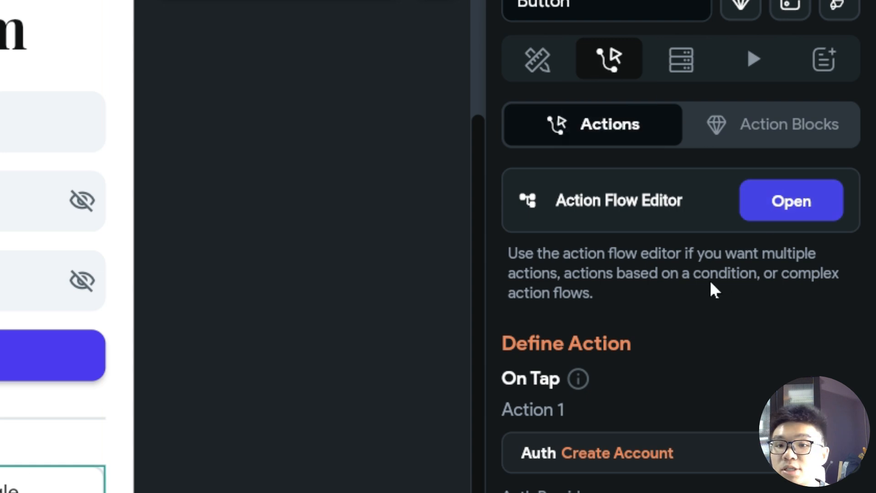
{"action": "left_click", "coordinate": [767, 214]}
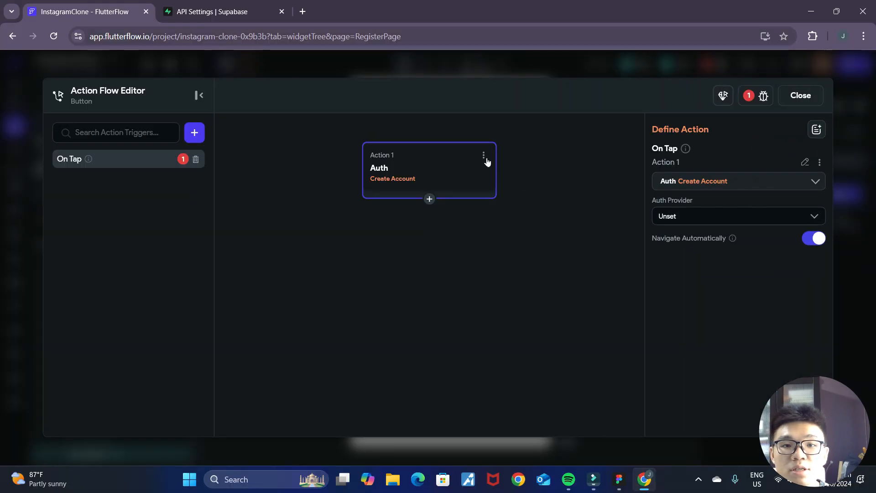
{"action": "left_click", "coordinate": [484, 157]}
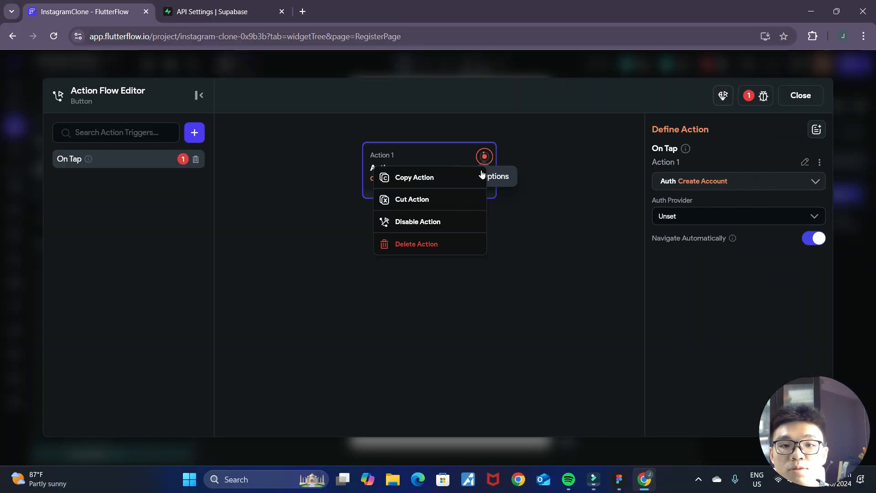
{"action": "left_click", "coordinate": [441, 245]}
{"action": "left_click", "coordinate": [800, 96]}
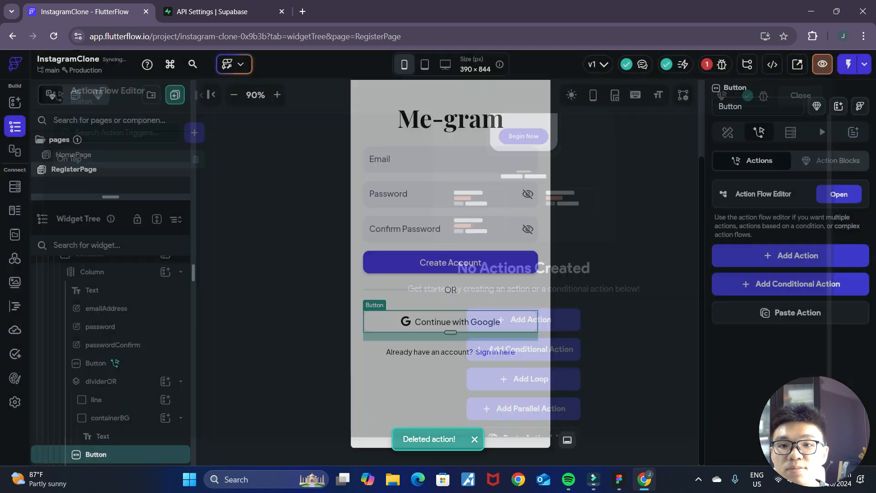
{"action": "left_click", "coordinate": [721, 64]}
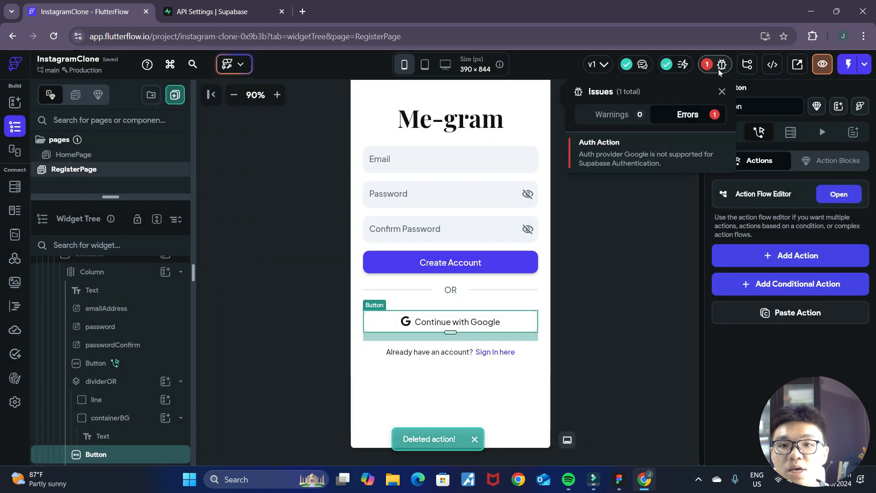
{"action": "left_click", "coordinate": [640, 199]}
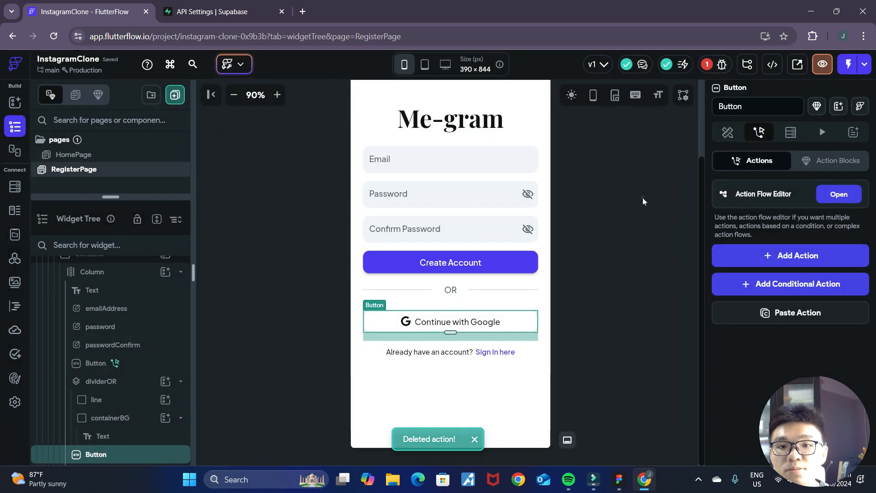
- Review the Create Account button's On Tap settings and delete its existing Auth action in the Action Flow Editor
{"action": "left_click", "coordinate": [485, 267]}
{"action": "left_click", "coordinate": [591, 335]}
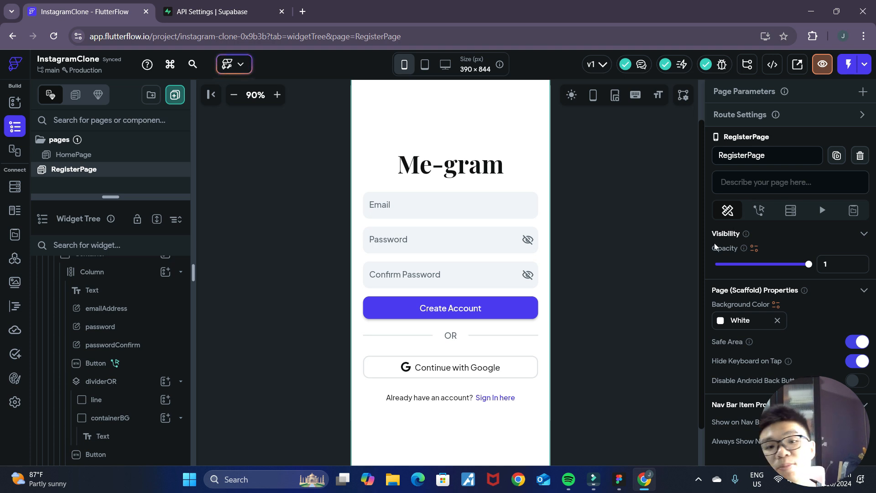
{"action": "left_click", "coordinate": [526, 315]}
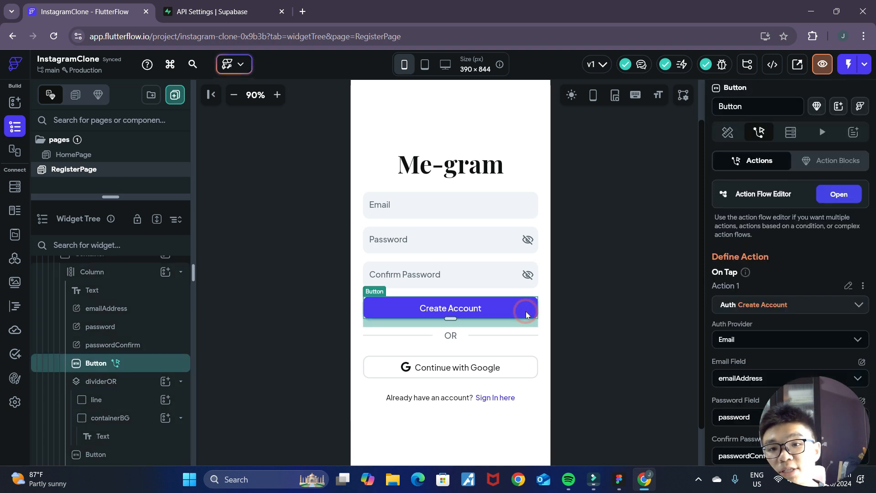
{"action": "left_click", "coordinate": [728, 132]}
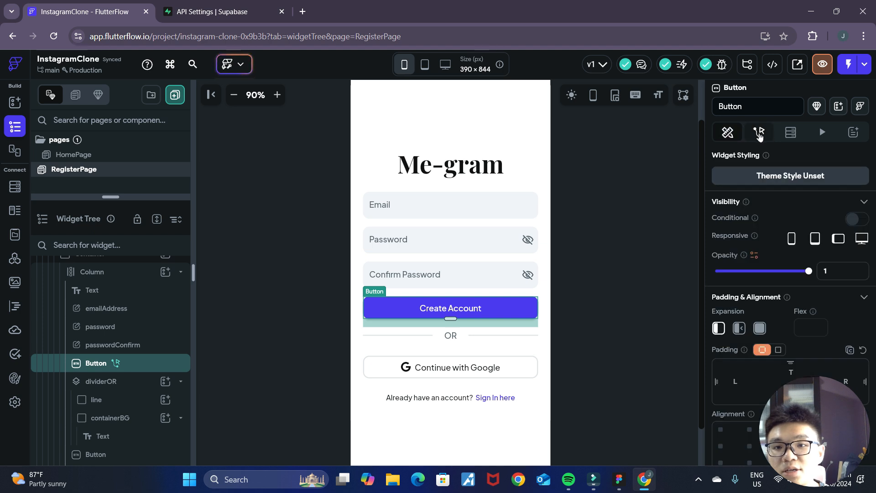
{"action": "left_click", "coordinate": [758, 132]}
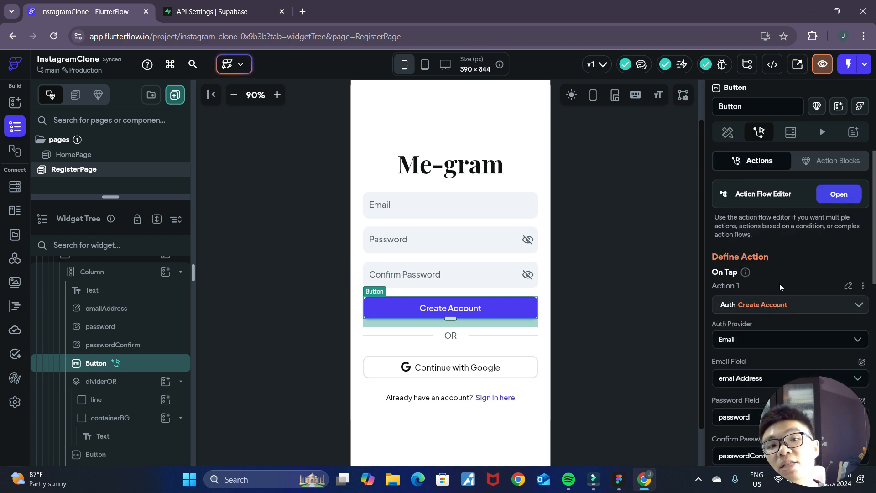
{"action": "scroll", "coordinate": [805, 275], "scroll_direction": "down", "scroll_amount": 2}
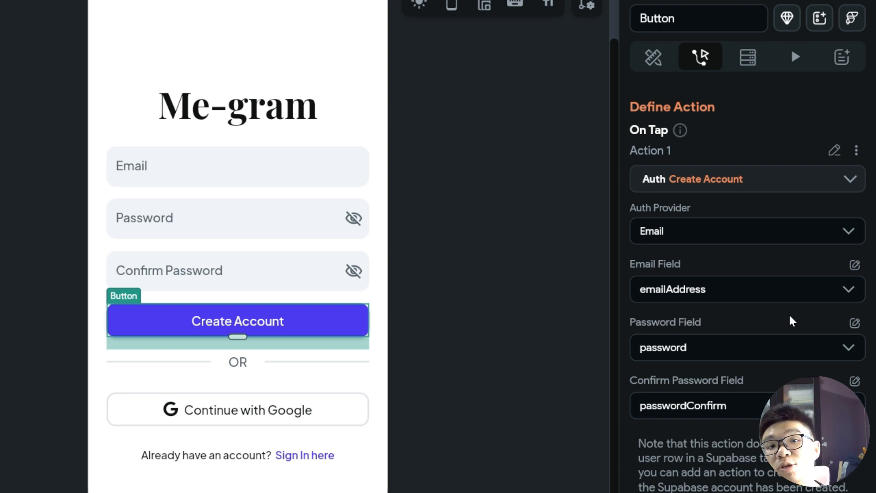
{"action": "scroll", "coordinate": [791, 321], "scroll_direction": "up", "scroll_amount": 3}
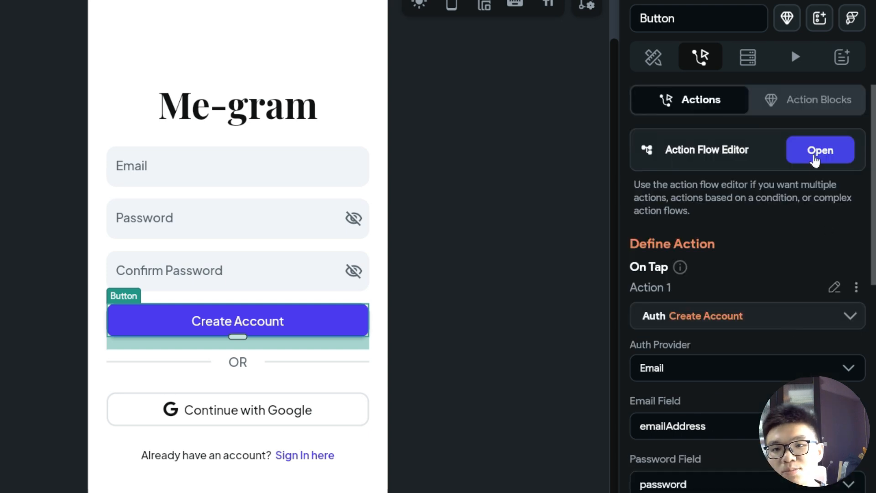
{"action": "left_click", "coordinate": [793, 155]}
{"action": "left_click", "coordinate": [440, 139]}
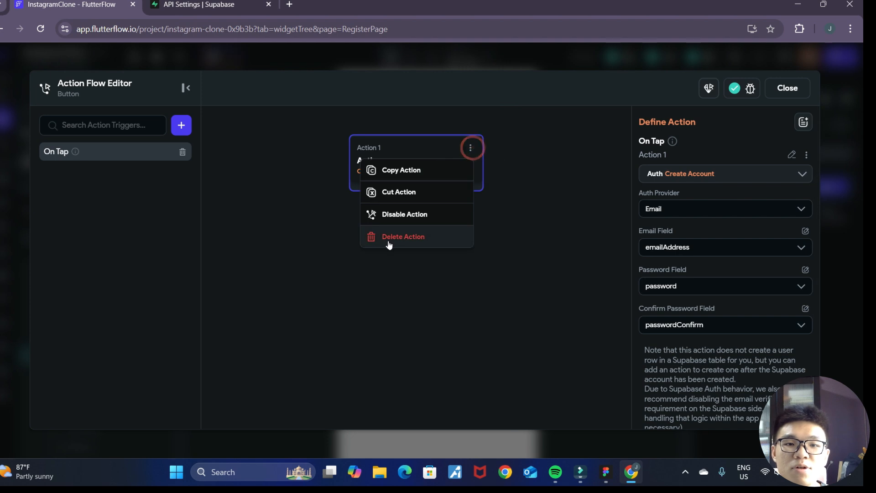
{"action": "left_click", "coordinate": [389, 241]}
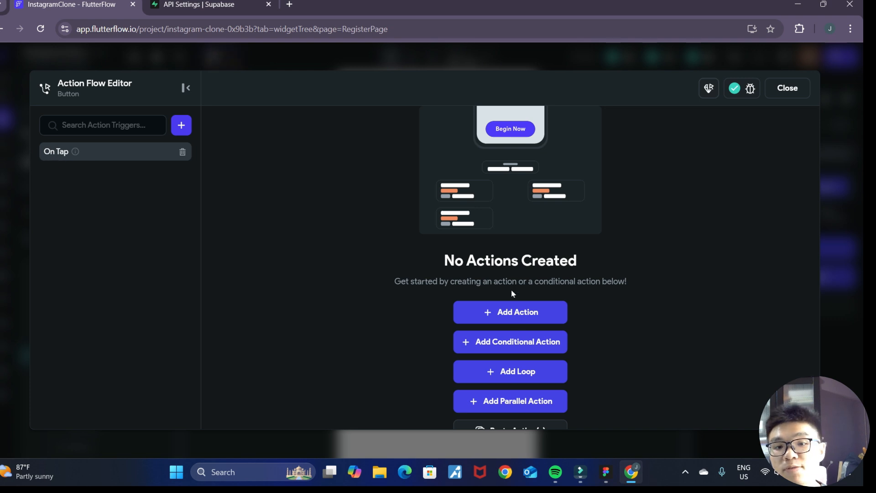
- Add a Supabase Authentication Create Account action to the button with Email as Auth Provider and emailAddress as Email Field
{"action": "left_click", "coordinate": [520, 315]}
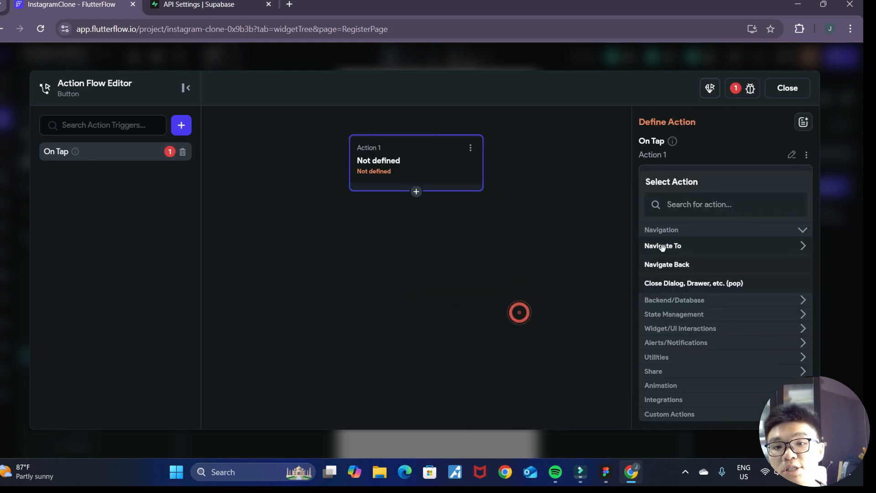
{"action": "type", "text": "supabase"}
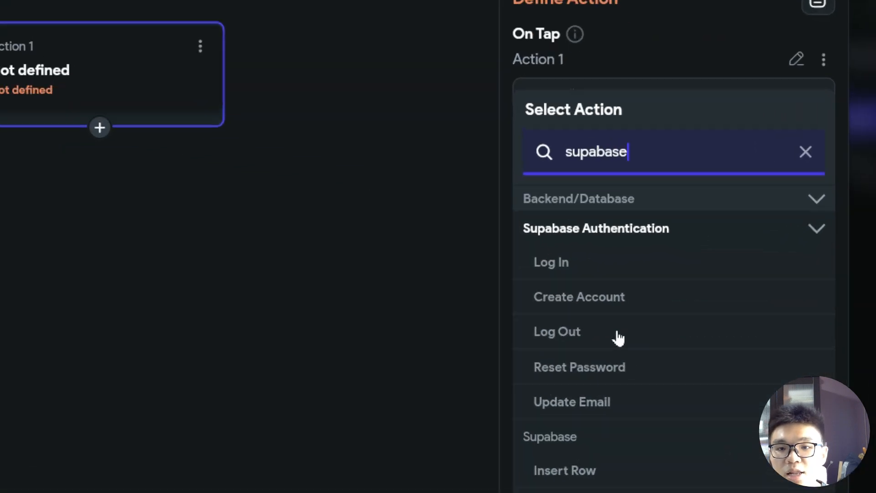
{"action": "left_click", "coordinate": [552, 303]}
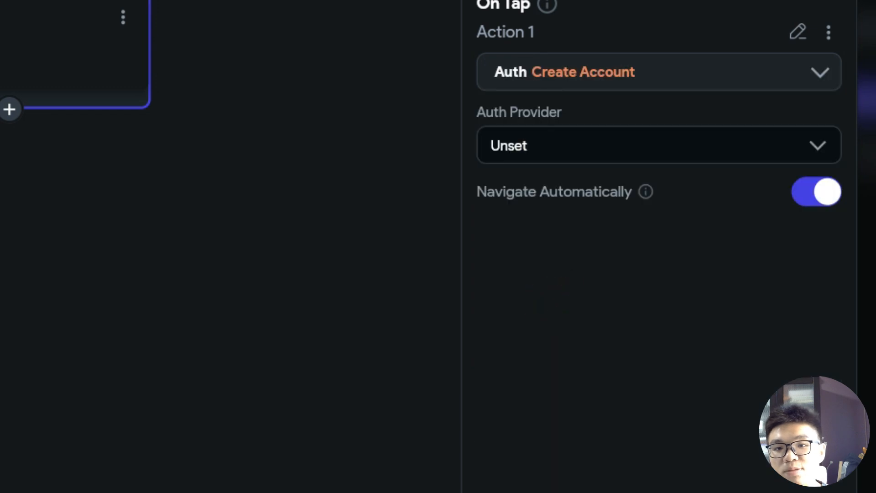
{"action": "left_click", "coordinate": [592, 146]}
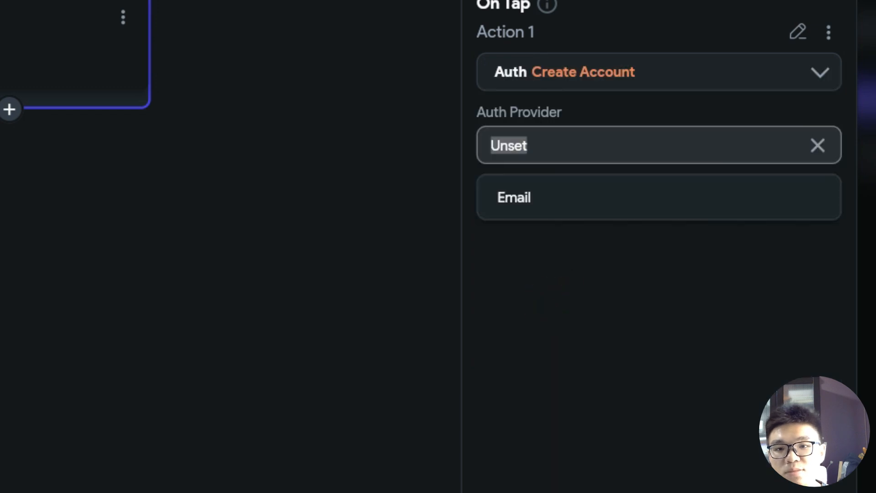
{"action": "left_click", "coordinate": [594, 217]}
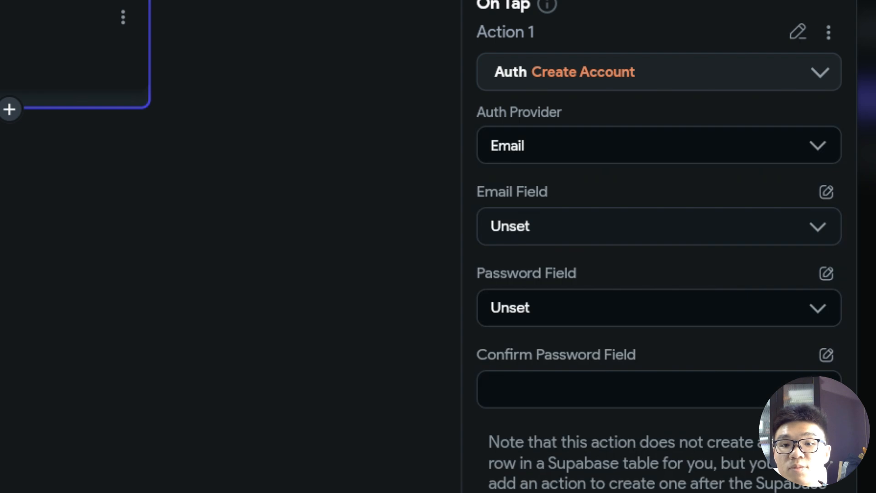
{"action": "left_click", "coordinate": [580, 227]}
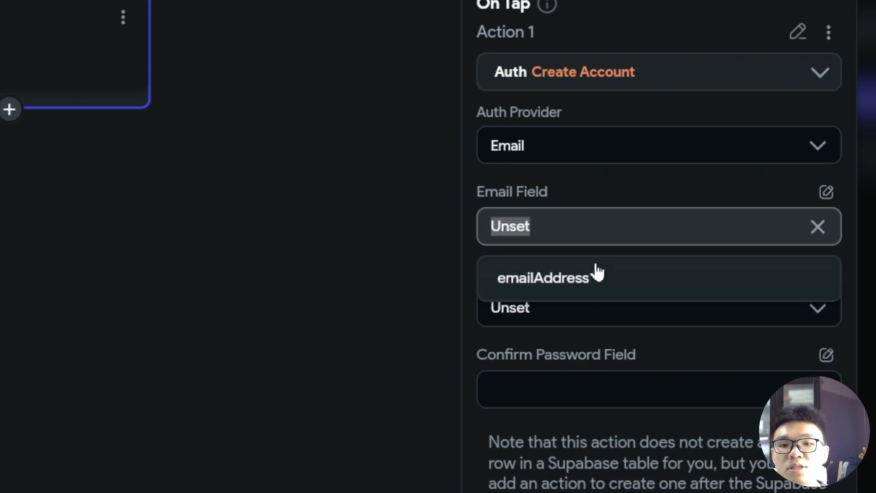
{"action": "left_click", "coordinate": [583, 285]}
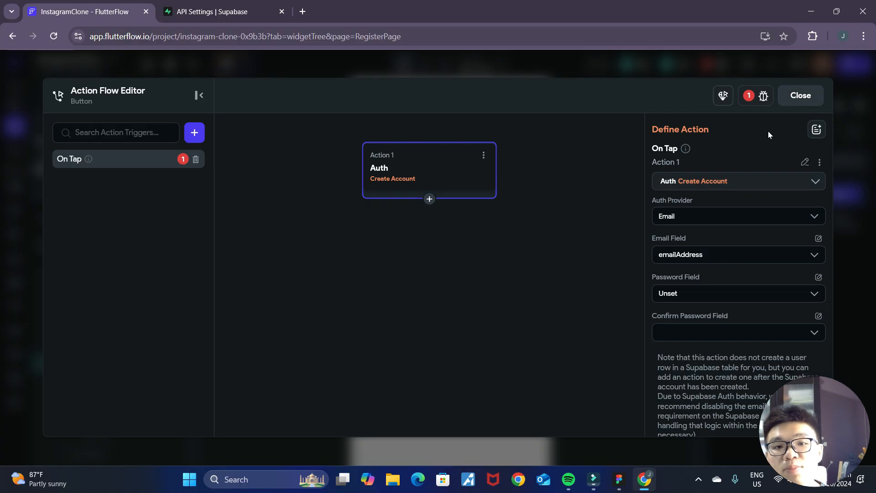
- Check the Email text field's widget name and set the Create Account action's Password Field to the password widget
{"action": "key", "text": "Escape"}
{"action": "left_click", "coordinate": [399, 206]}
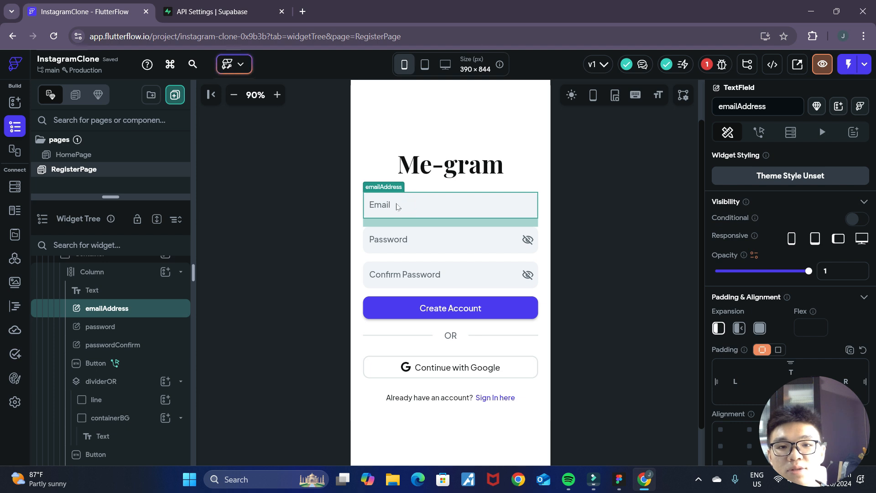
{"action": "left_click", "coordinate": [450, 308]}
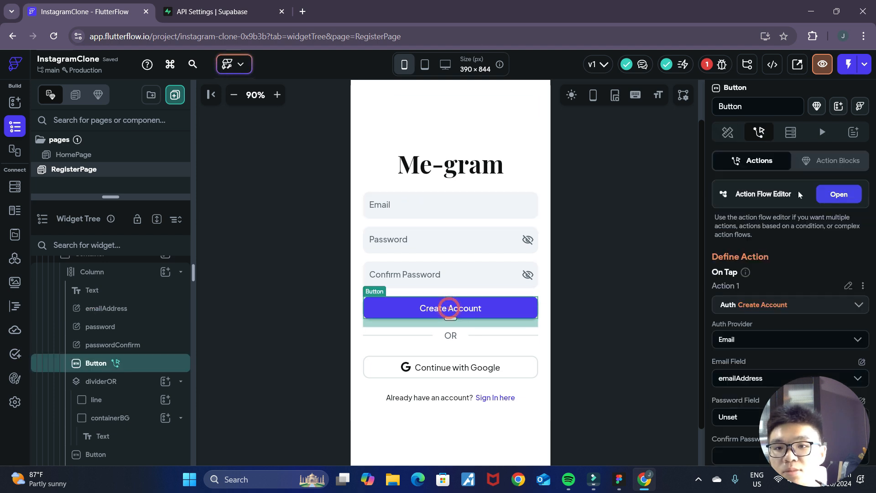
{"action": "left_click", "coordinate": [828, 195]}
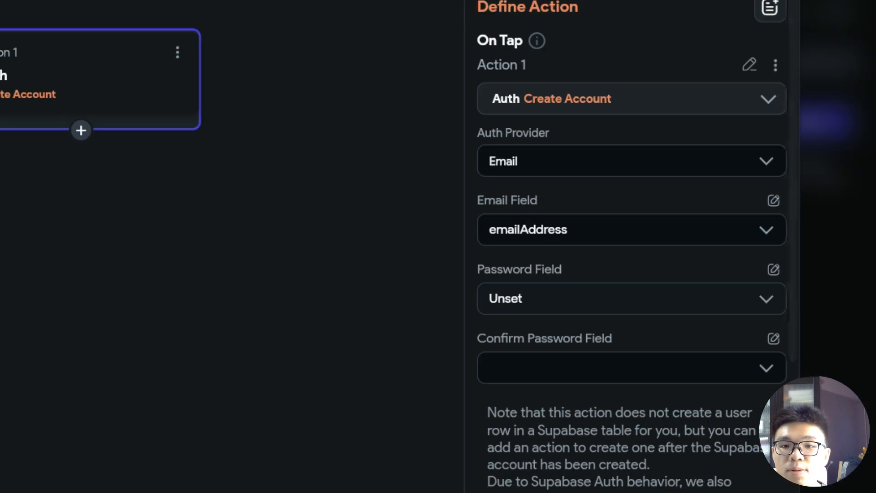
{"action": "left_click", "coordinate": [632, 298]}
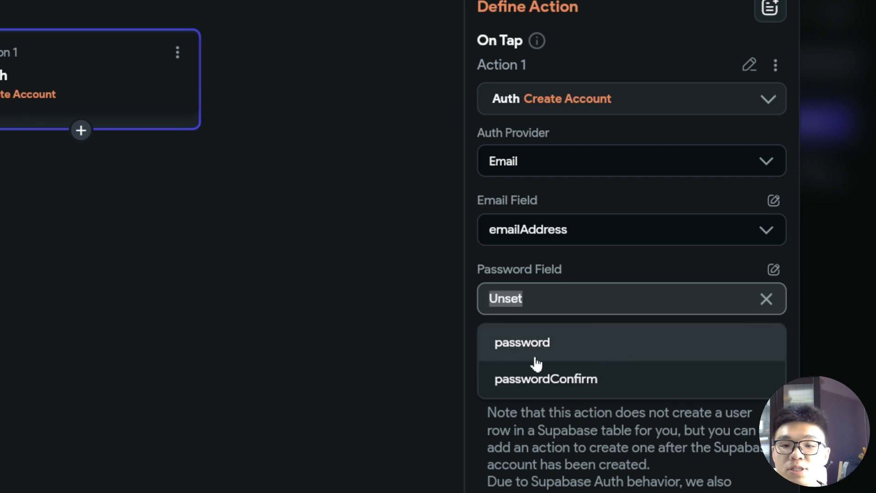
{"action": "left_click", "coordinate": [525, 347]}
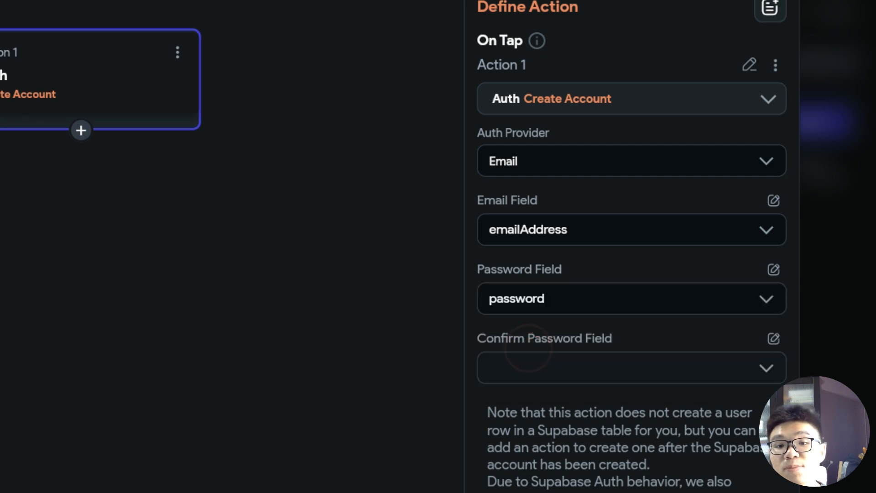
- Set the Create Account action's Confirm Password Field to passwordConfirm and review the button's On Tap action settings
{"action": "left_click", "coordinate": [543, 368]}
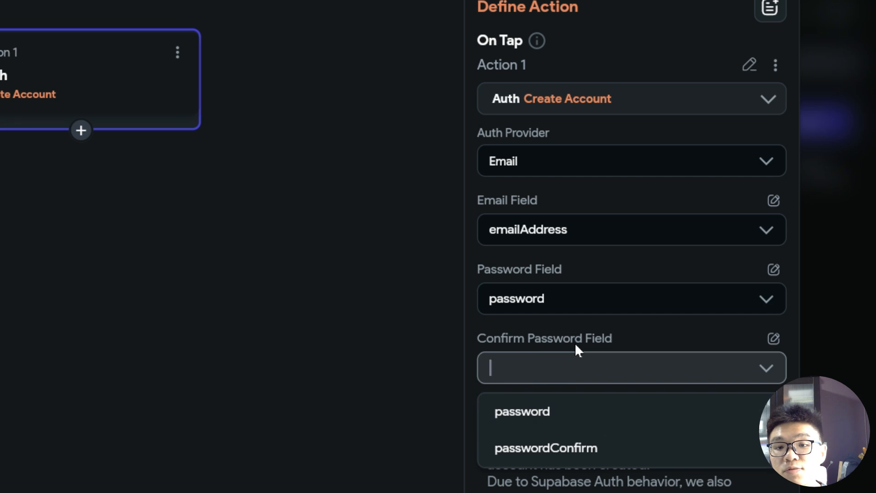
{"action": "left_click", "coordinate": [524, 452]}
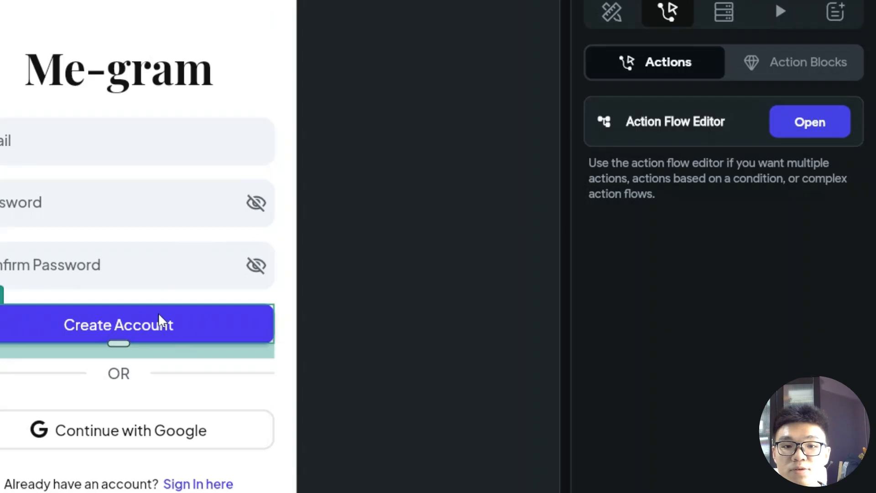
{"action": "left_click", "coordinate": [151, 276]}
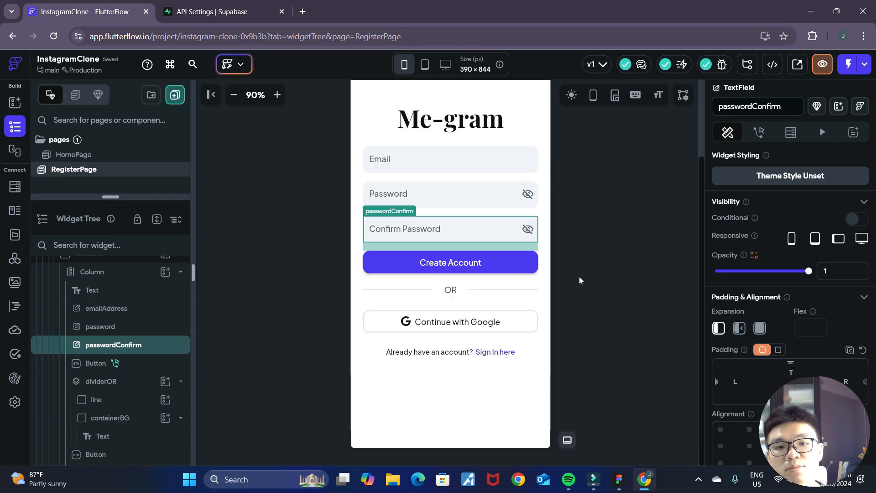
{"action": "scroll", "coordinate": [579, 280], "scroll_direction": "up", "scroll_amount": 1}
{"action": "left_click", "coordinate": [452, 308]}
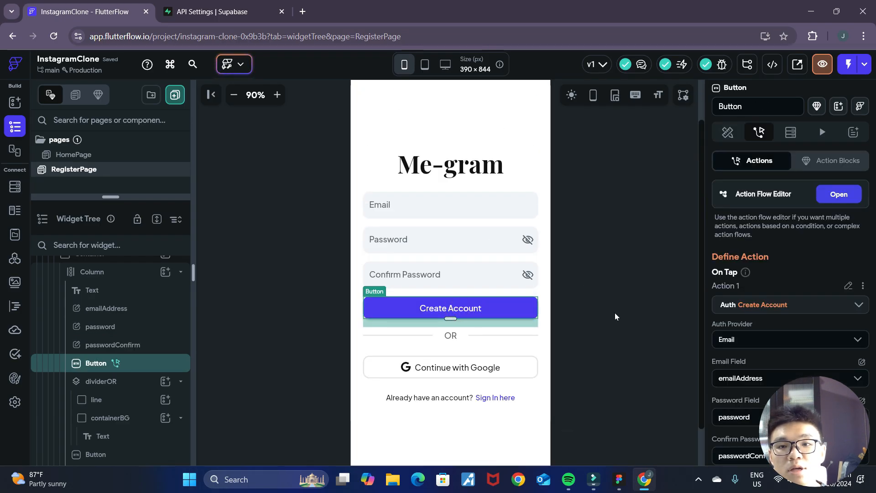
{"action": "scroll", "coordinate": [614, 316], "scroll_direction": "down", "scroll_amount": 1}
{"action": "scroll", "coordinate": [777, 341], "scroll_direction": "down", "scroll_amount": 2}
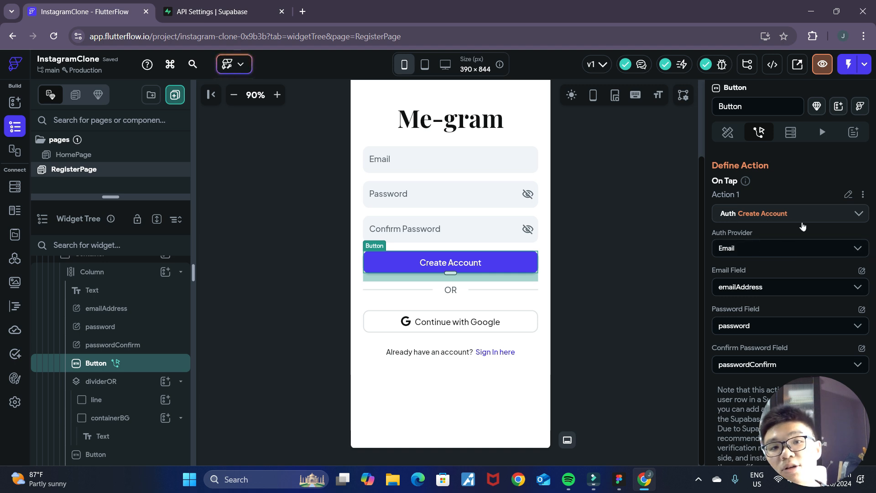
- Duplicate the RegisterPage page
{"action": "left_click", "coordinate": [621, 289]}
{"action": "scroll", "coordinate": [621, 289], "scroll_direction": "up", "scroll_amount": 2}
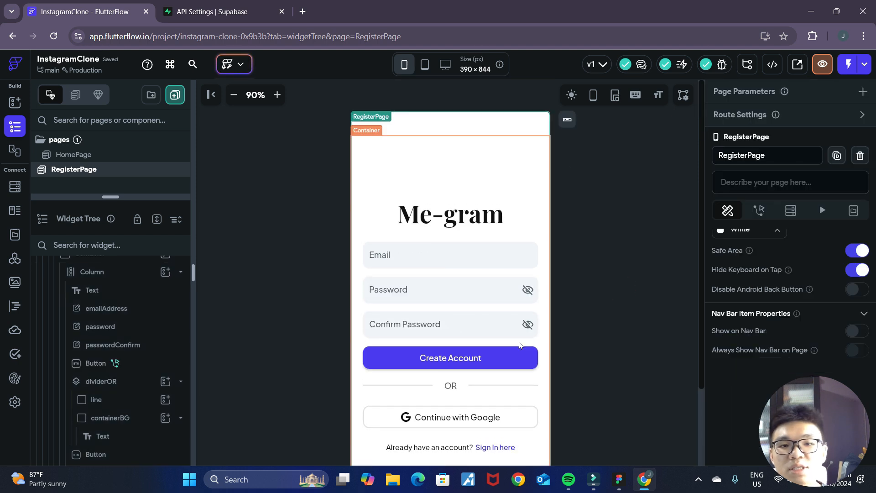
{"action": "scroll", "coordinate": [635, 287], "scroll_direction": "down", "scroll_amount": 2}
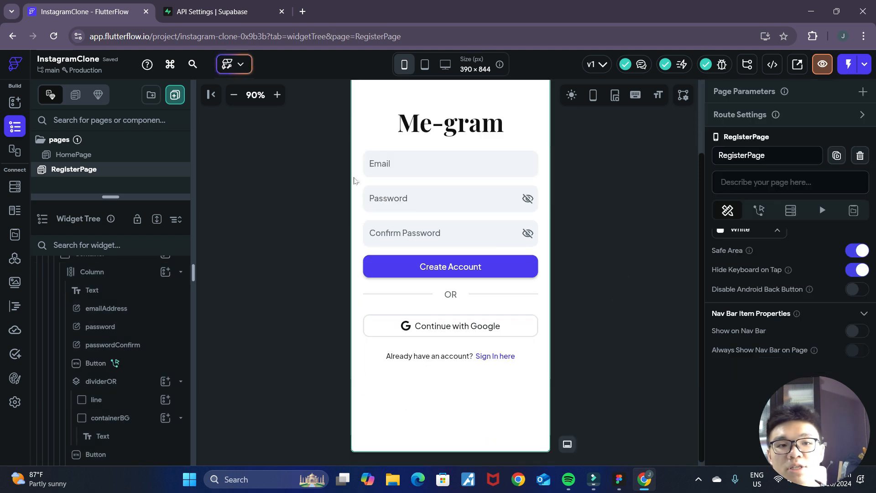
{"action": "right_click", "coordinate": [95, 172]}
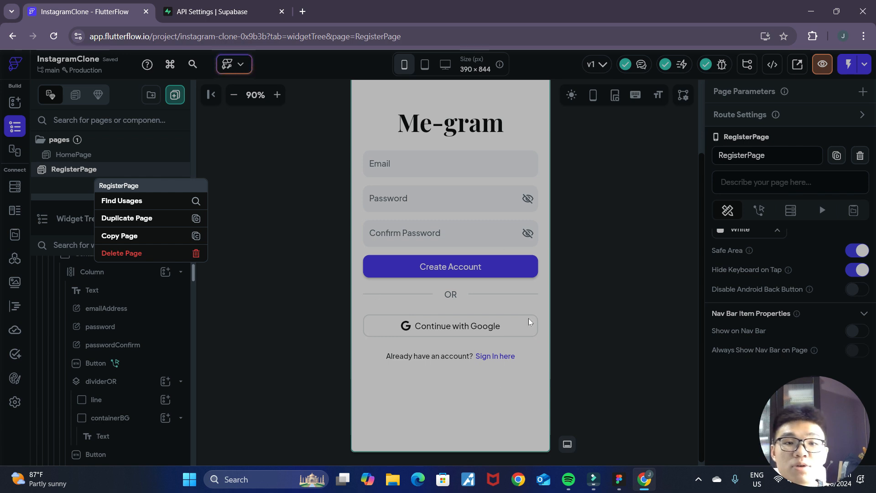
{"action": "left_click", "coordinate": [319, 189]}
{"action": "right_click", "coordinate": [93, 174]}
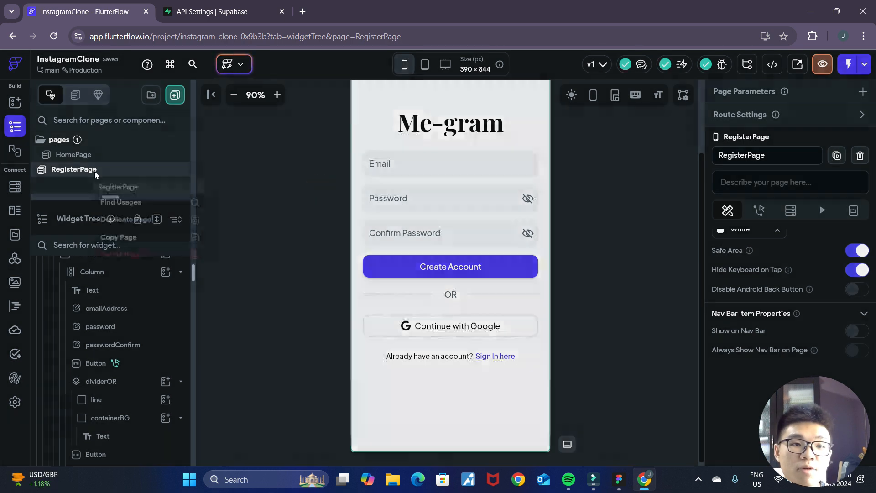
{"action": "left_click", "coordinate": [146, 220]}
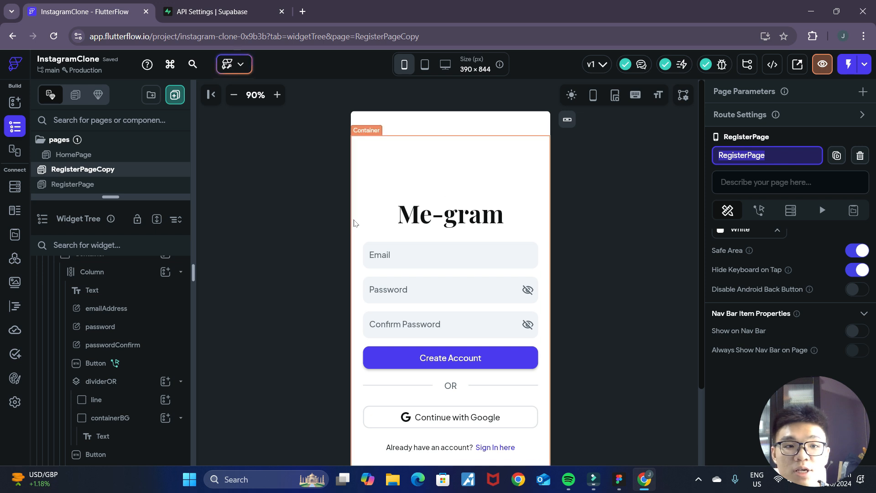
- Rename the RegisterPageCopy page as LoginPage
{"action": "left_click", "coordinate": [353, 219]}
{"action": "scroll", "coordinate": [772, 175], "scroll_direction": "up", "scroll_amount": 2}
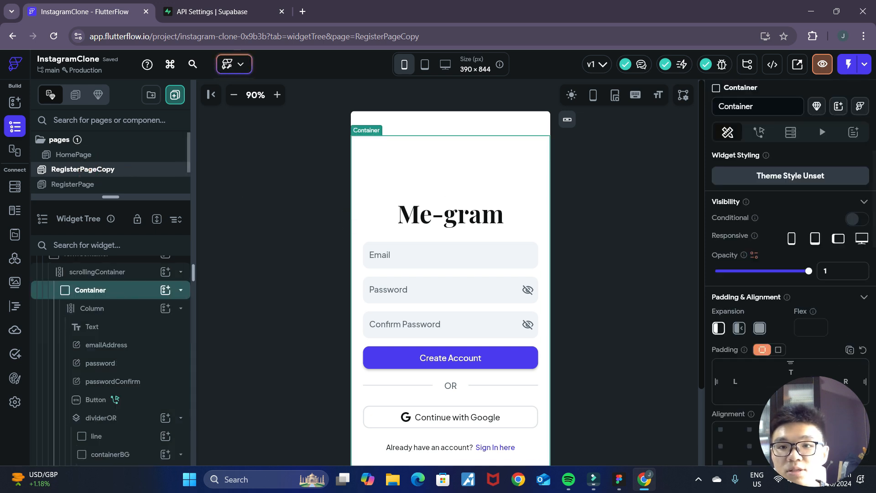
{"action": "scroll", "coordinate": [98, 281], "scroll_direction": "up", "scroll_amount": 1}
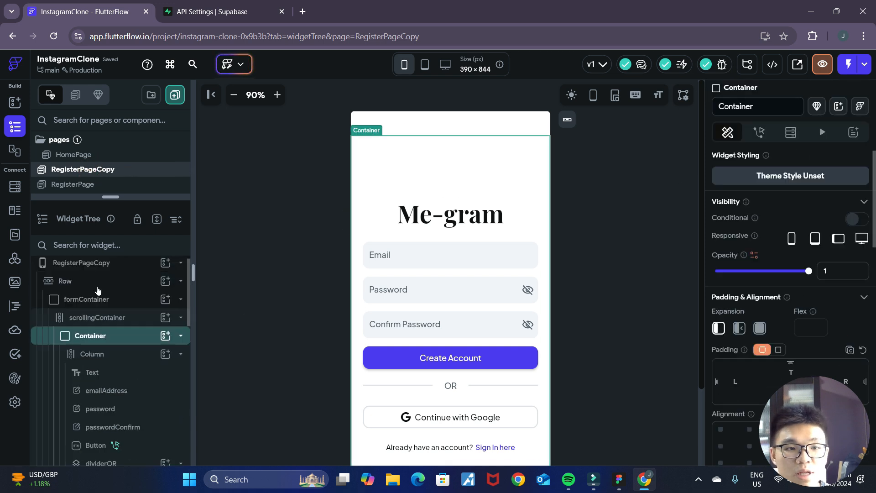
{"action": "left_click", "coordinate": [79, 271]}
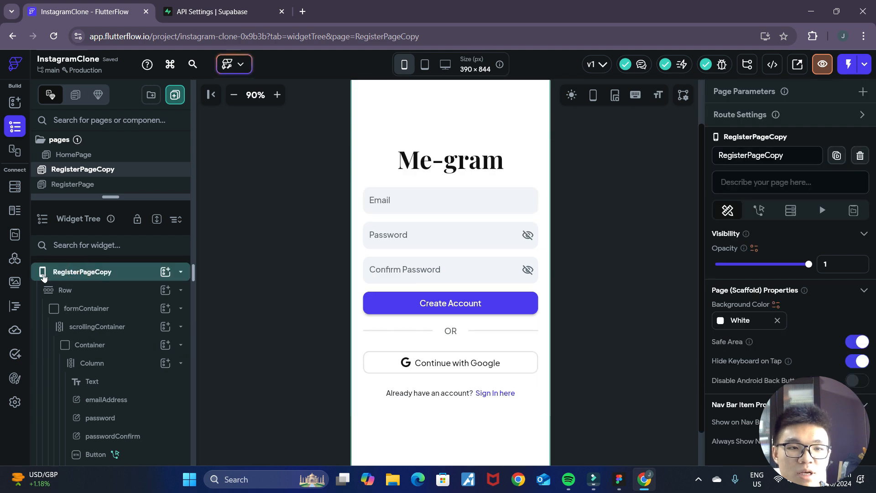
{"action": "left_click_drag", "start_coordinate": [798, 156], "coordinate": [727, 156]}
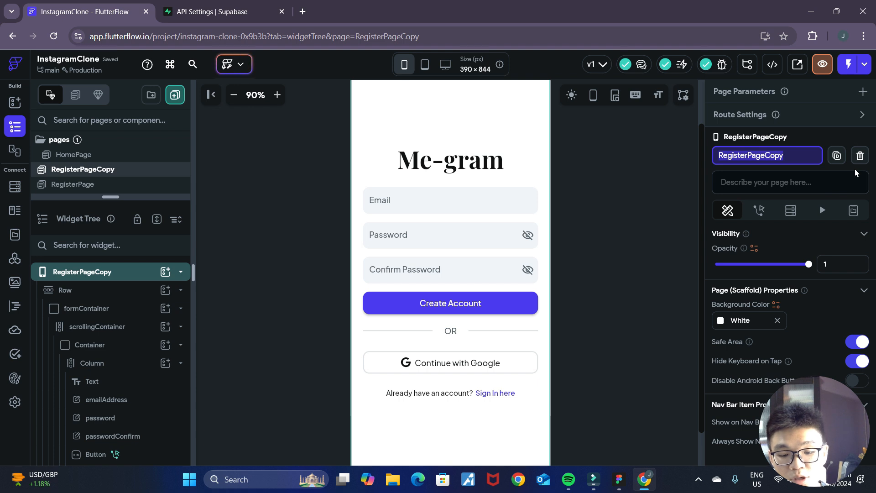
{"action": "type", "text": "LoginPage"}
{"action": "key", "text": "Return"}
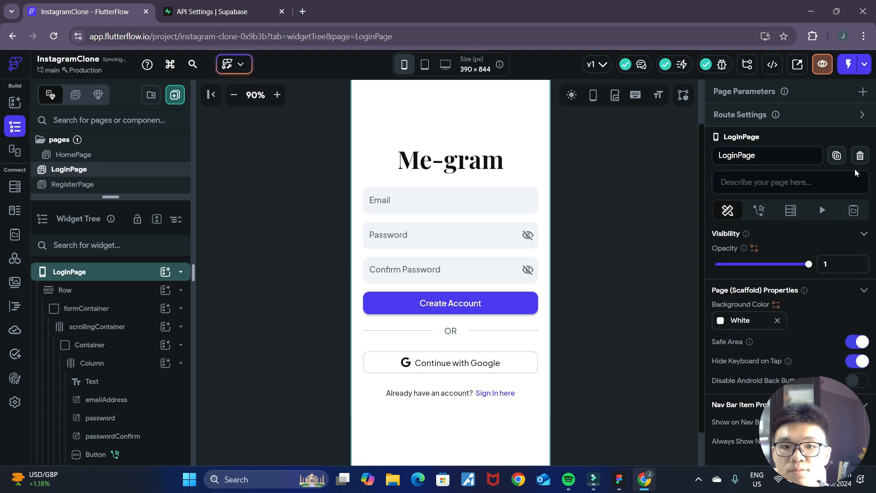
- Delete the Confirm Password text field from LoginPage
{"action": "left_click", "coordinate": [647, 227]}
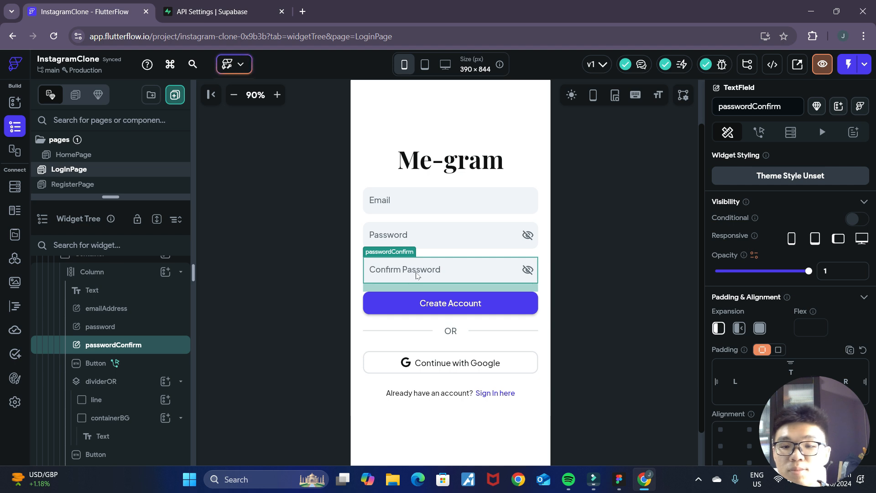
{"action": "key", "text": "Delete"}
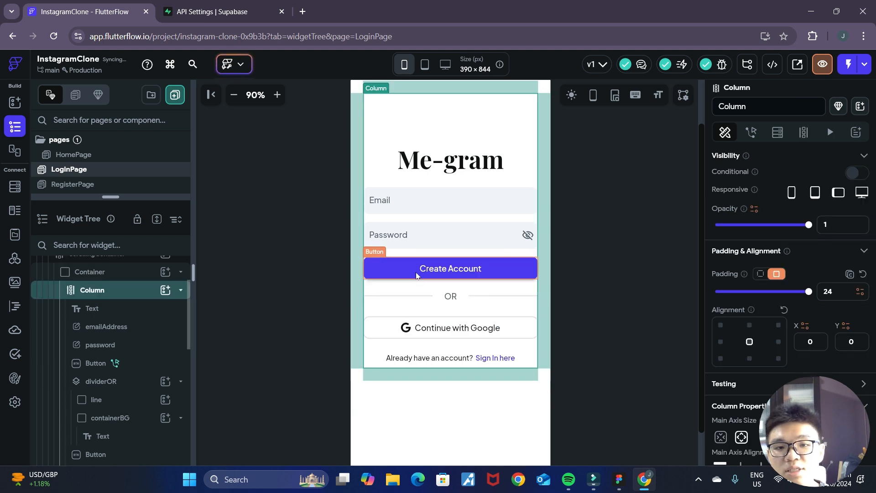
{"action": "left_click", "coordinate": [627, 256]}
- Change the Create Account button's text on LoginPage to "Sign In"
{"action": "left_click", "coordinate": [494, 268]}
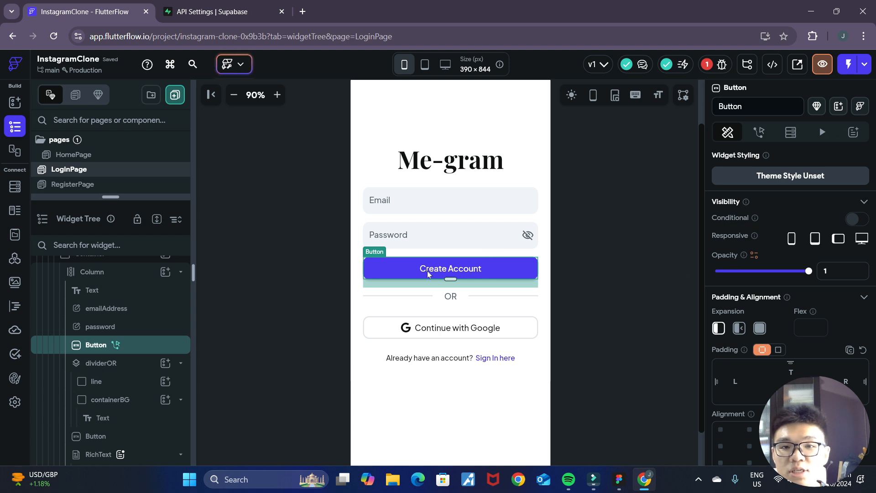
{"action": "scroll", "coordinate": [793, 256], "scroll_direction": "down", "scroll_amount": 5}
{"action": "scroll", "coordinate": [794, 258], "scroll_direction": "down", "scroll_amount": 5}
{"action": "scroll", "coordinate": [793, 258], "scroll_direction": "up", "scroll_amount": 5}
{"action": "left_click_drag", "start_coordinate": [779, 222], "coordinate": [716, 221]}
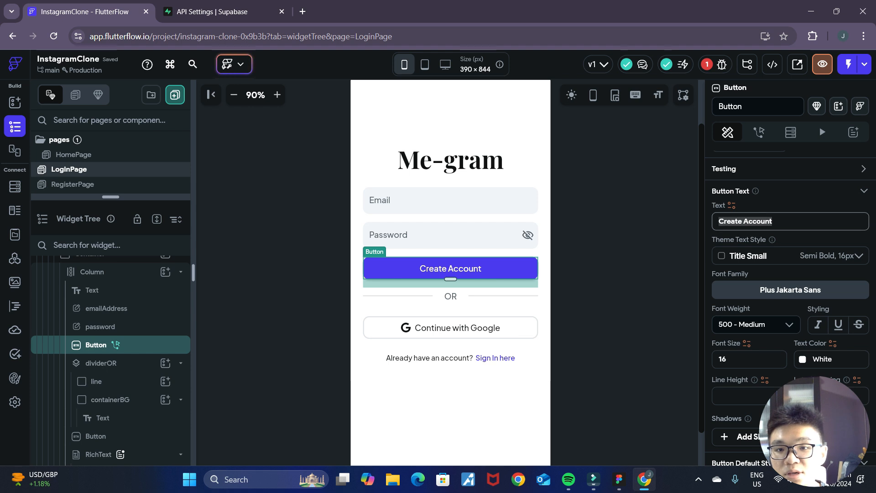
{"action": "type", "text": "Sign"}
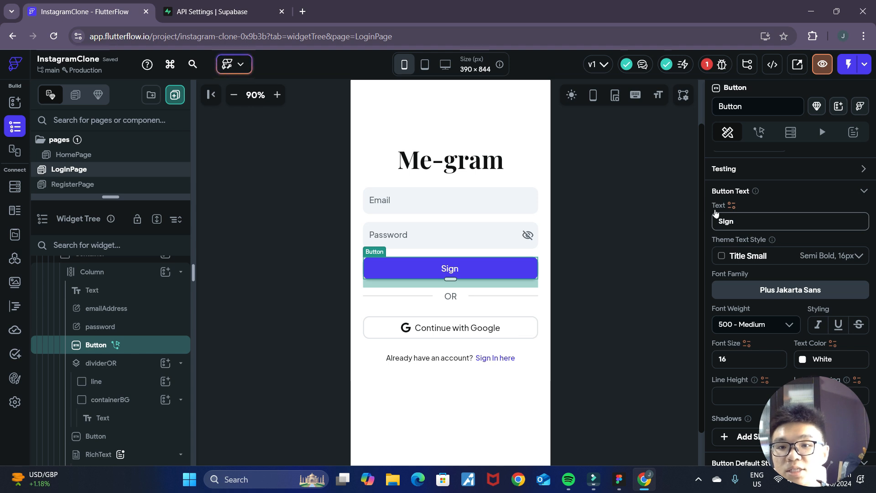
{"action": "type", "text": "In"}
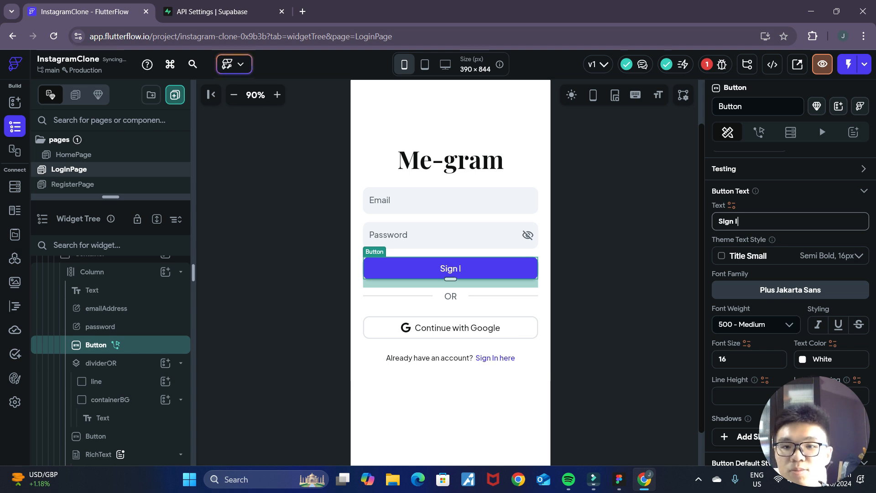
{"action": "left_click", "coordinate": [618, 241]}
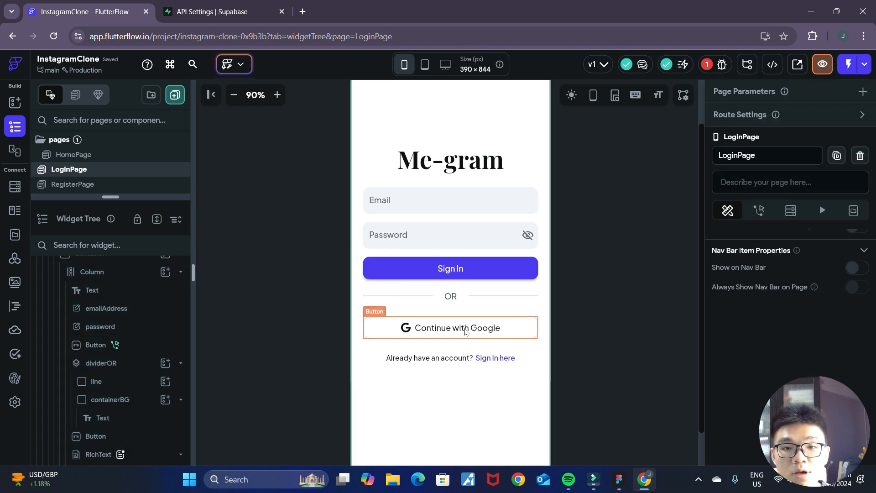
- Change the first text span of the RichText below the Google button to "Don't have an account?"
{"action": "left_click", "coordinate": [505, 239]}
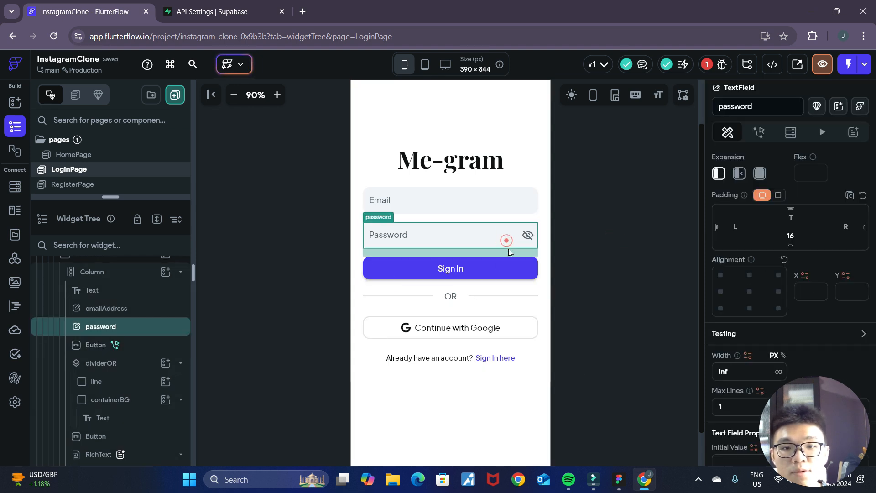
{"action": "left_click", "coordinate": [490, 362]}
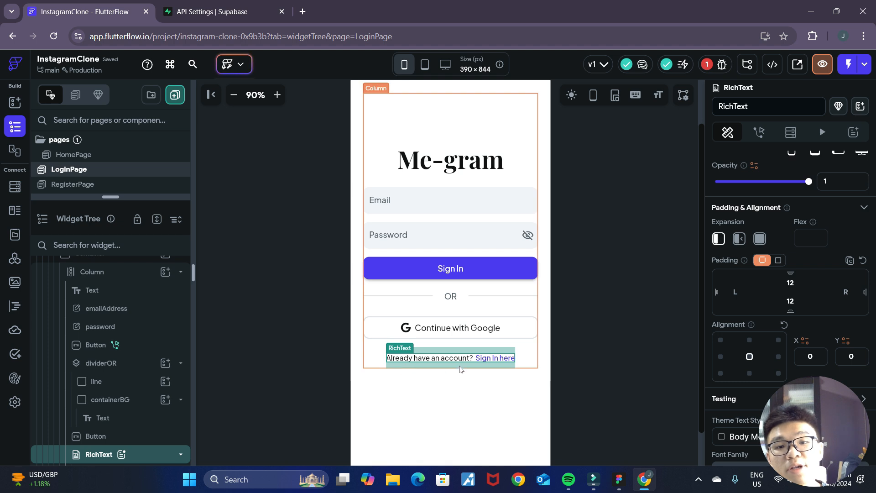
{"action": "scroll", "coordinate": [749, 316], "scroll_direction": "down", "scroll_amount": 5}
{"action": "scroll", "coordinate": [776, 287], "scroll_direction": "up", "scroll_amount": 10}
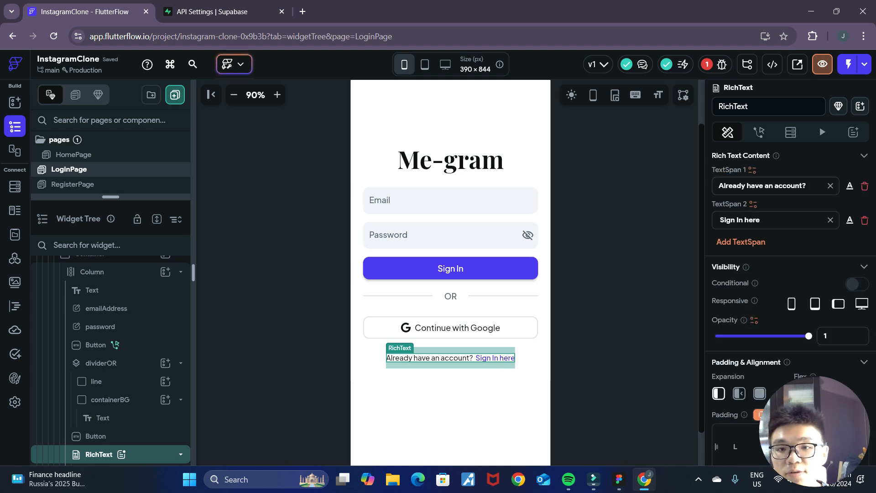
{"action": "left_click_drag", "start_coordinate": [747, 185], "coordinate": [709, 186]}
{"action": "type", "text": "Don't"}
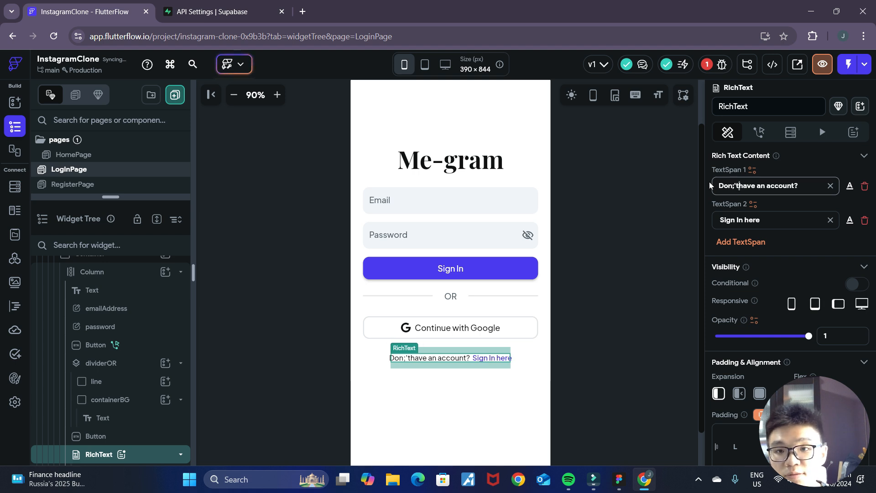
{"action": "key", "text": "BackSpace"}
{"action": "key", "text": "BackSpace"}
{"action": "key", "text": "BackSpace"}
{"action": "type", "text": "'t"}
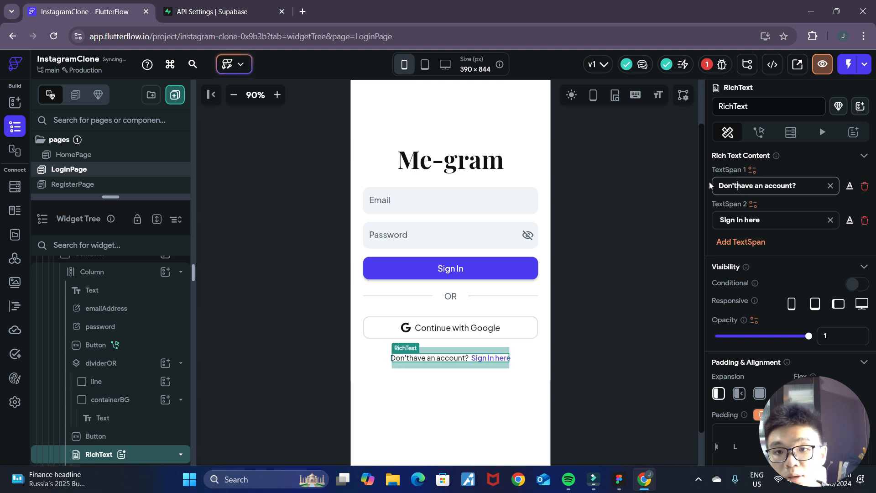
- Change the RichText's second text span to "Register here"
{"action": "left_click_drag", "start_coordinate": [747, 220], "coordinate": [704, 216]}
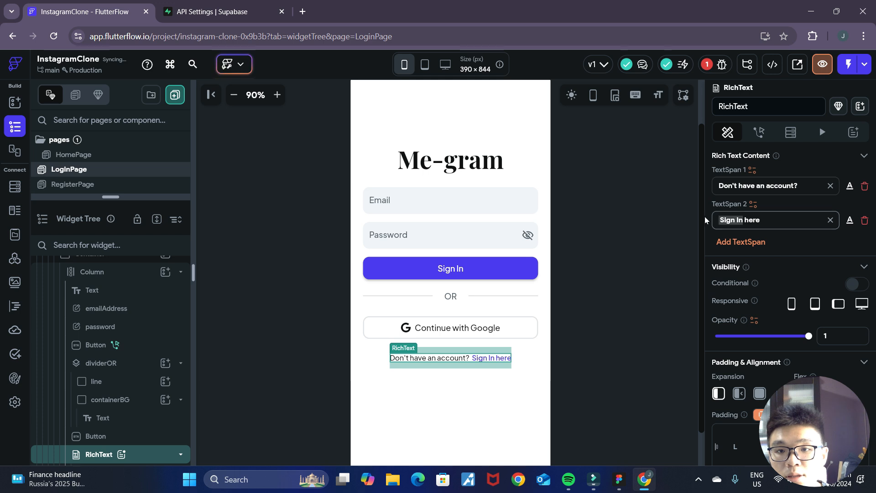
{"action": "type", "text": "Regis"}
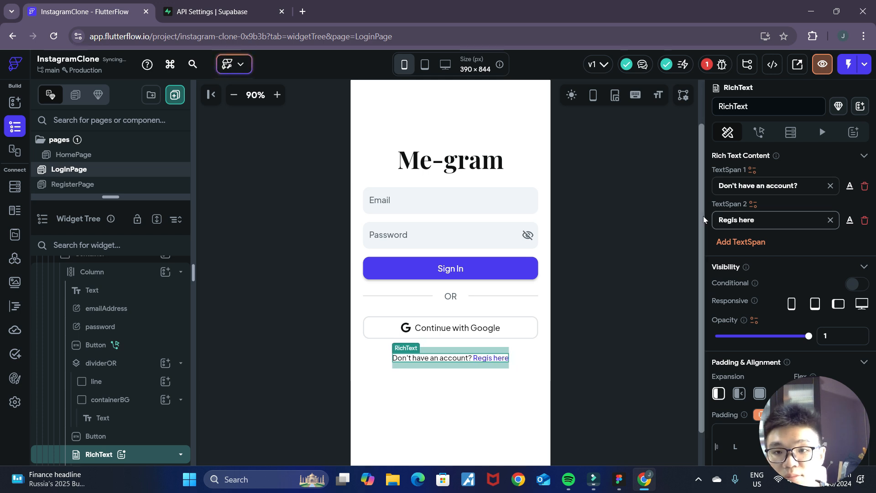
{"action": "type", "text": "ter"}
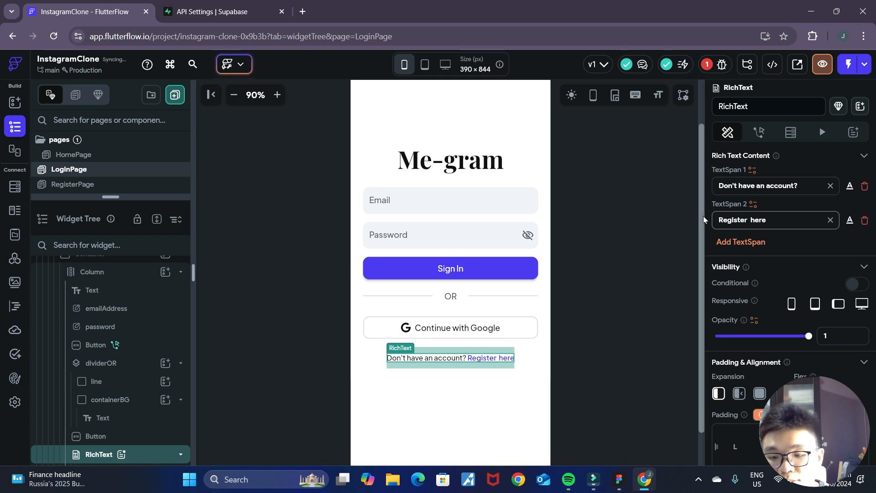
{"action": "left_click", "coordinate": [620, 269]}
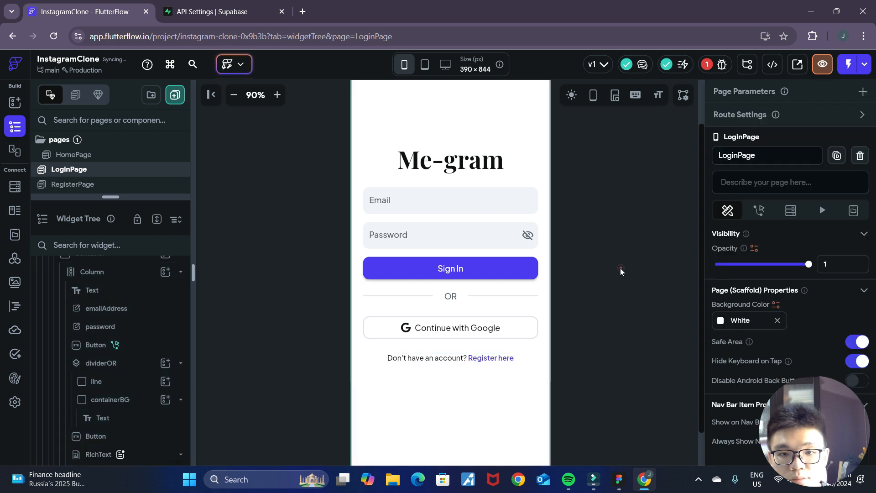
- Delete the Auth Create Account action from the Sign In button's On Tap flow in the Action Flow Editor
{"action": "left_click", "coordinate": [488, 358]}
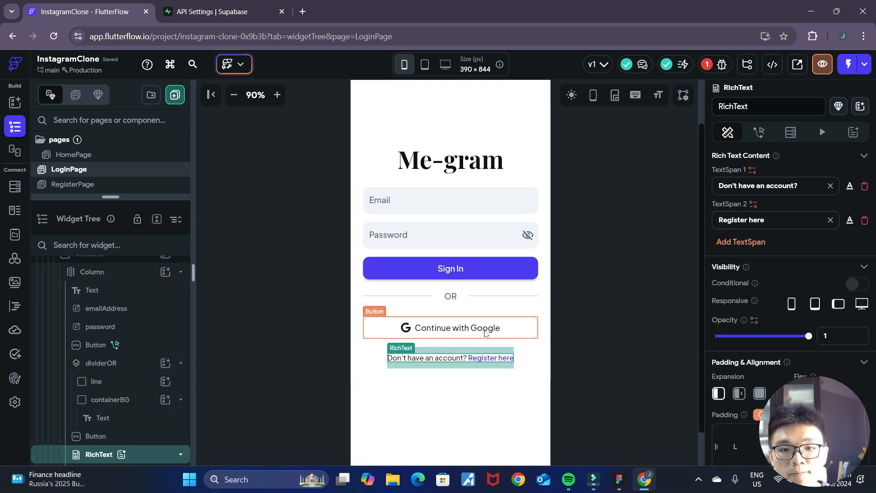
{"action": "left_click", "coordinate": [485, 332]}
{"action": "left_click", "coordinate": [497, 271]}
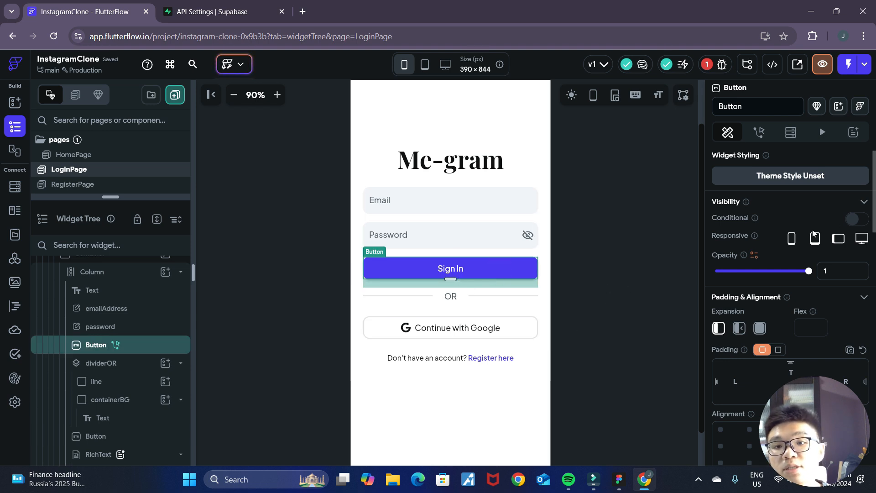
{"action": "left_click", "coordinate": [759, 132]}
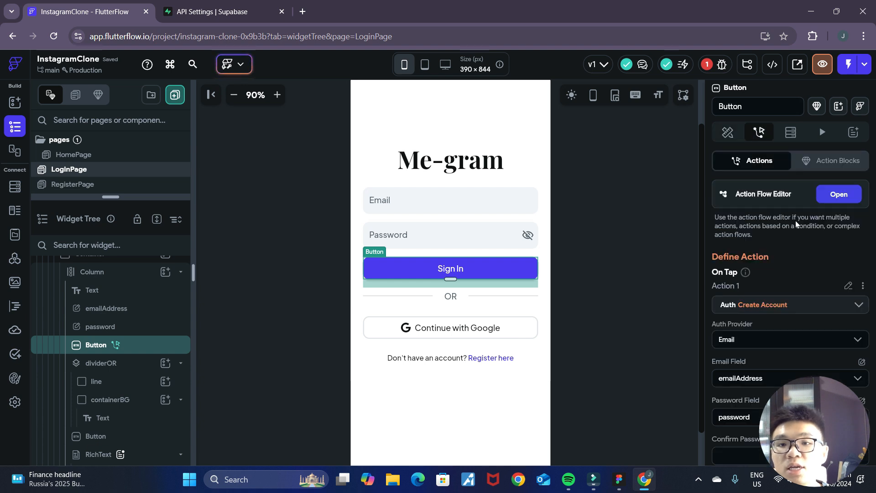
{"action": "left_click", "coordinate": [835, 200]}
{"action": "left_click", "coordinate": [487, 155]}
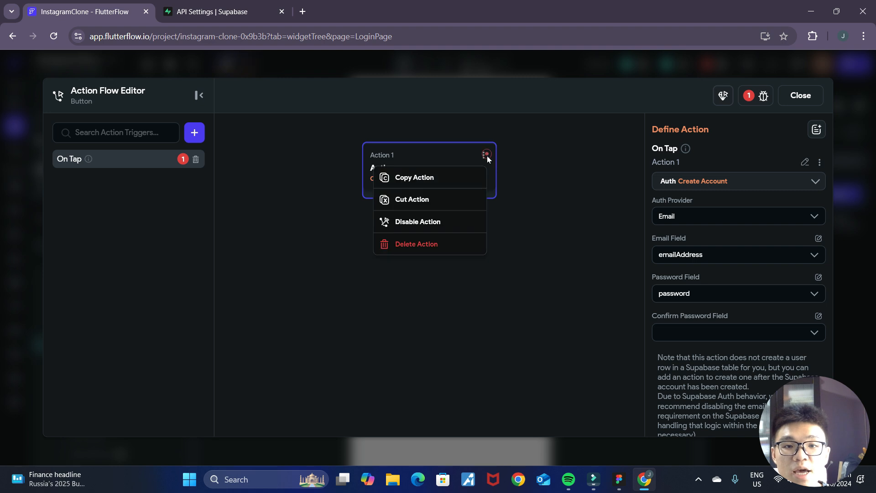
{"action": "left_click", "coordinate": [445, 246]}
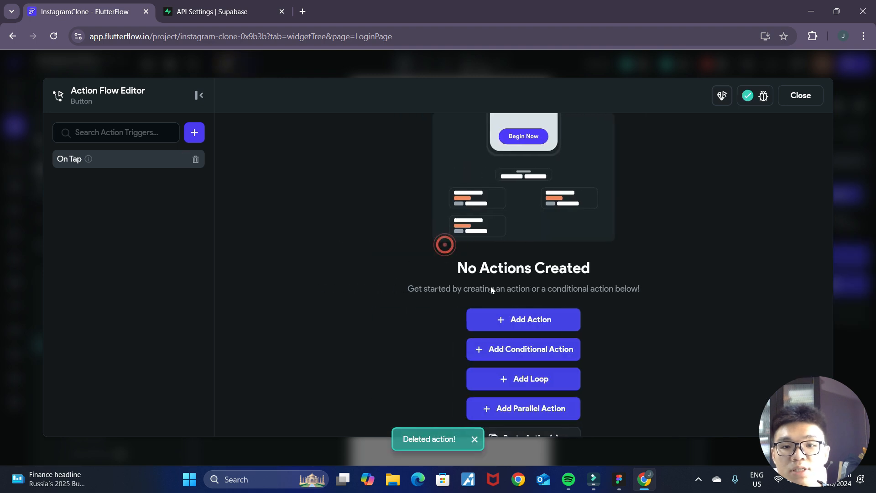
- Add a Supabase Authentication Log In action to the Sign In button's On Tap flow with Email as the auth provider
{"action": "left_click", "coordinate": [528, 321]}
{"action": "left_click", "coordinate": [712, 212]}
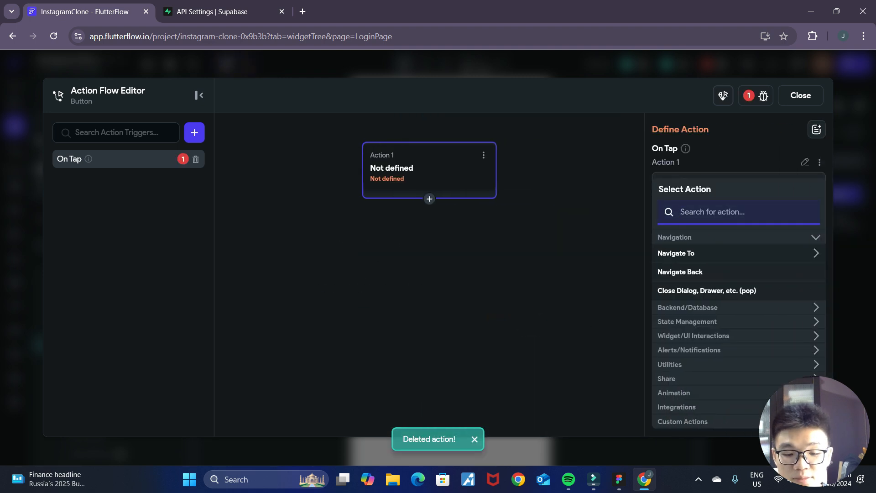
{"action": "type", "text": "supabase"}
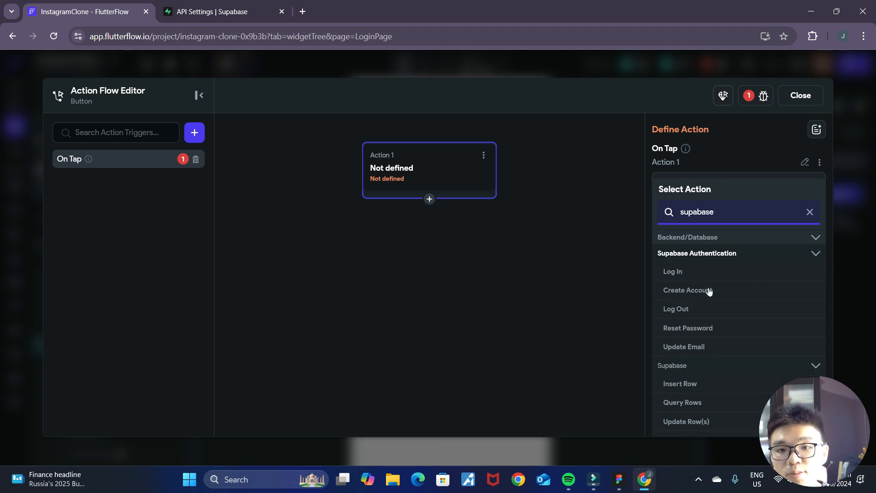
{"action": "left_click", "coordinate": [675, 272]}
{"action": "left_click", "coordinate": [698, 216]}
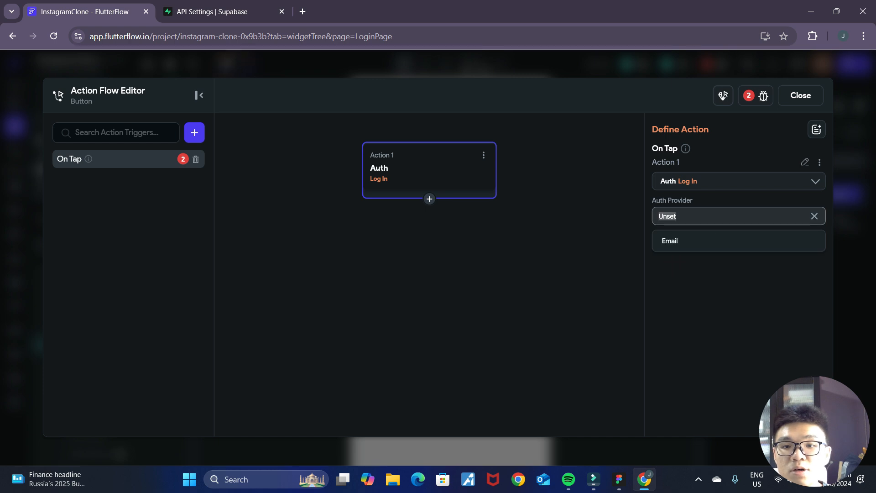
{"action": "left_click", "coordinate": [699, 244]}
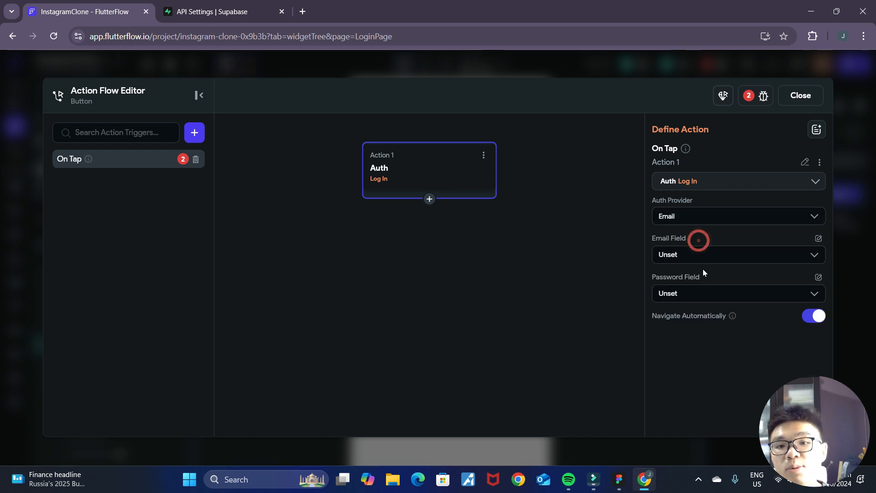
- Set the Log In action's email field to emailAddress and its password field to password, and close the Action Flow Editor
{"action": "left_click", "coordinate": [729, 254]}
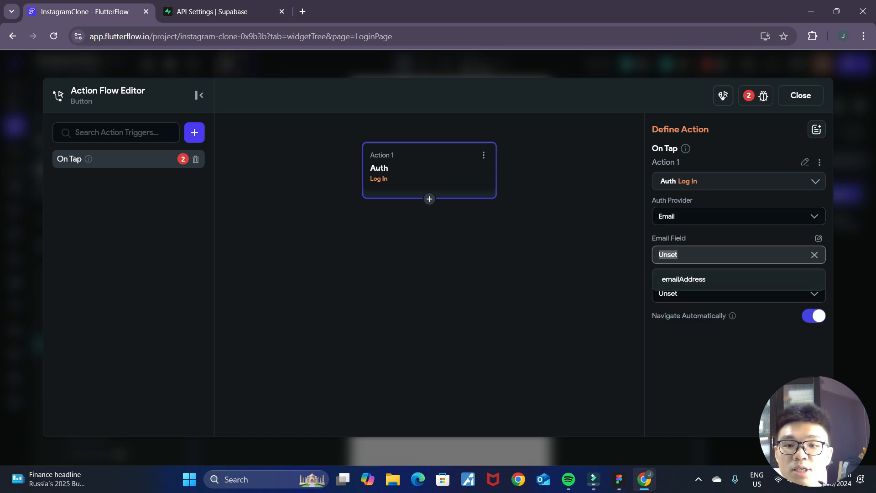
{"action": "left_click", "coordinate": [705, 283]}
{"action": "left_click", "coordinate": [684, 293]}
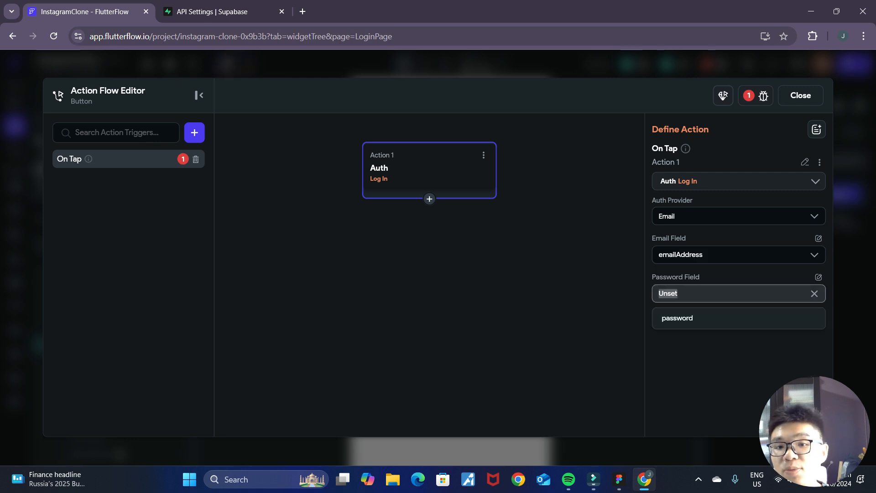
{"action": "left_click", "coordinate": [688, 319]}
{"action": "left_click", "coordinate": [806, 102]}
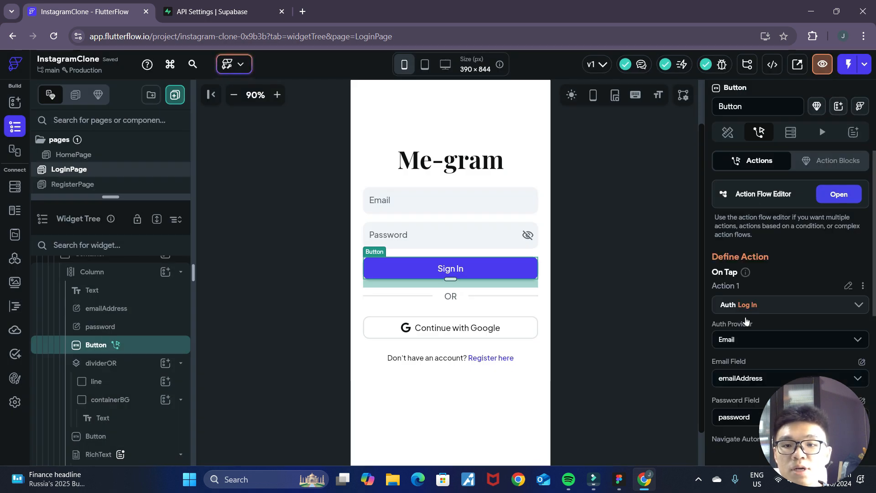
{"action": "left_click", "coordinate": [627, 270]}
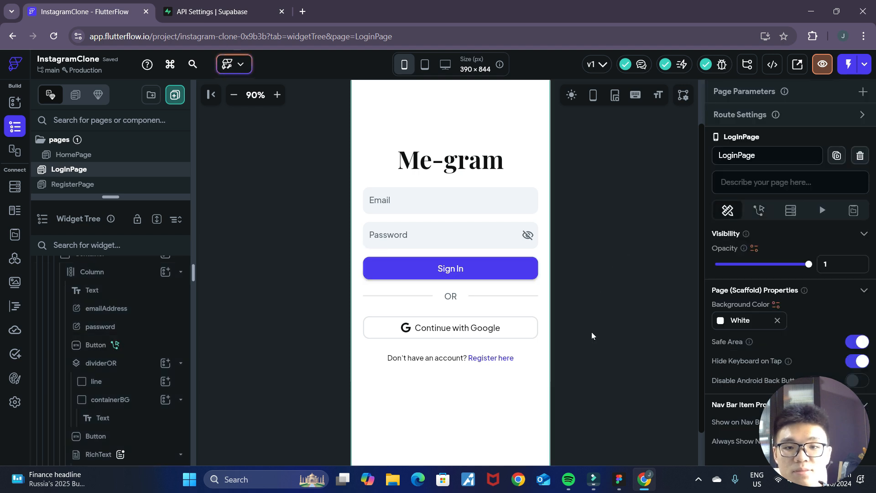
- Add an On Tap action to LoginPage's "Don't have an account? Register here" RichText that navigates to RegisterPage
{"action": "left_click", "coordinate": [491, 357]}
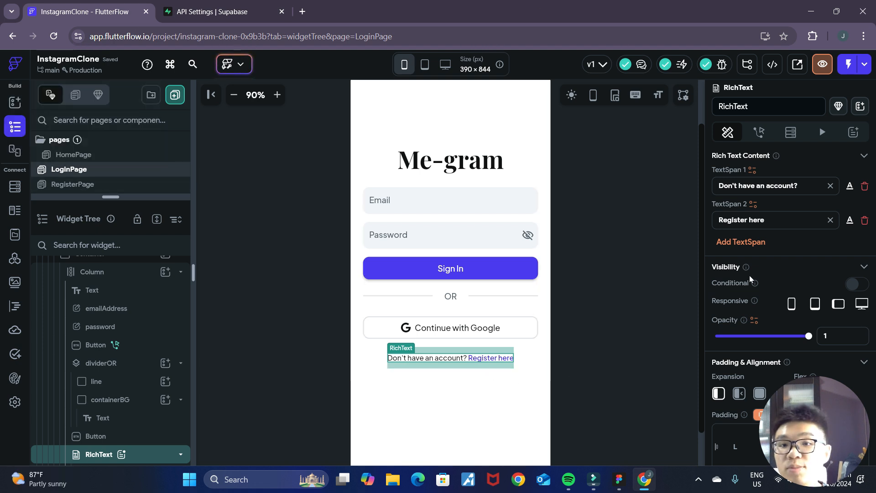
{"action": "left_click", "coordinate": [760, 133]}
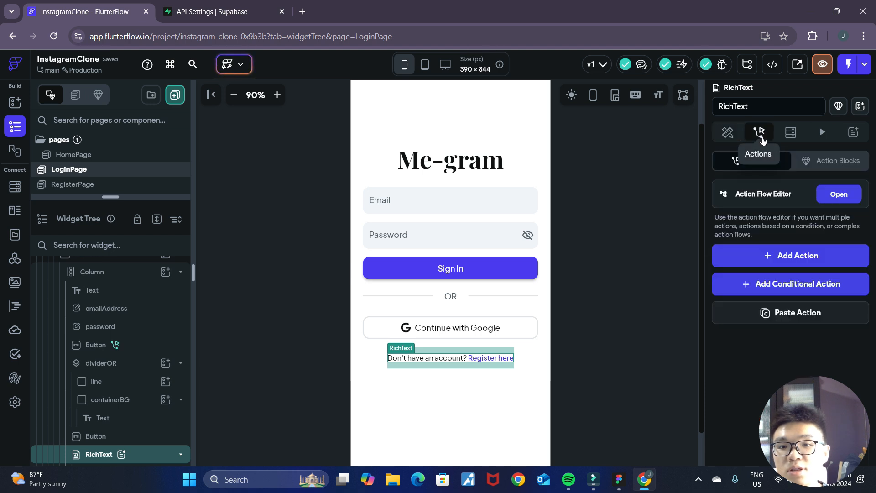
{"action": "left_click", "coordinate": [839, 195]}
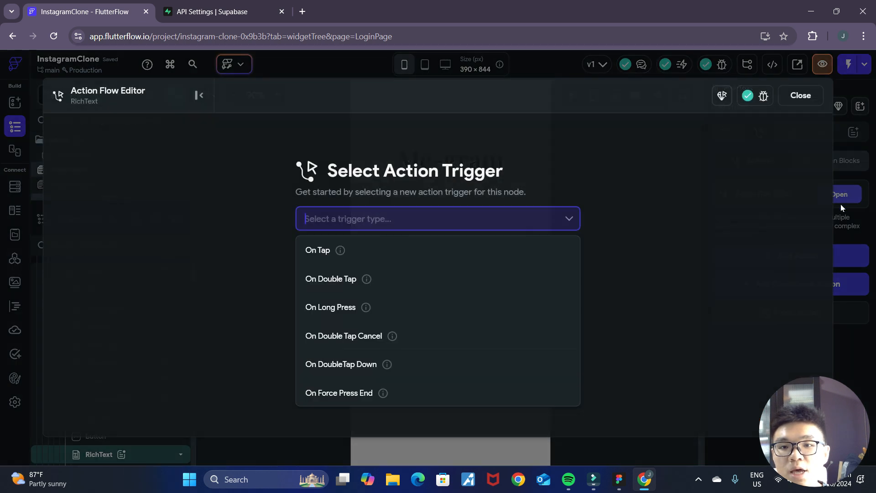
{"action": "left_click", "coordinate": [392, 258]}
{"action": "left_click", "coordinate": [553, 320]}
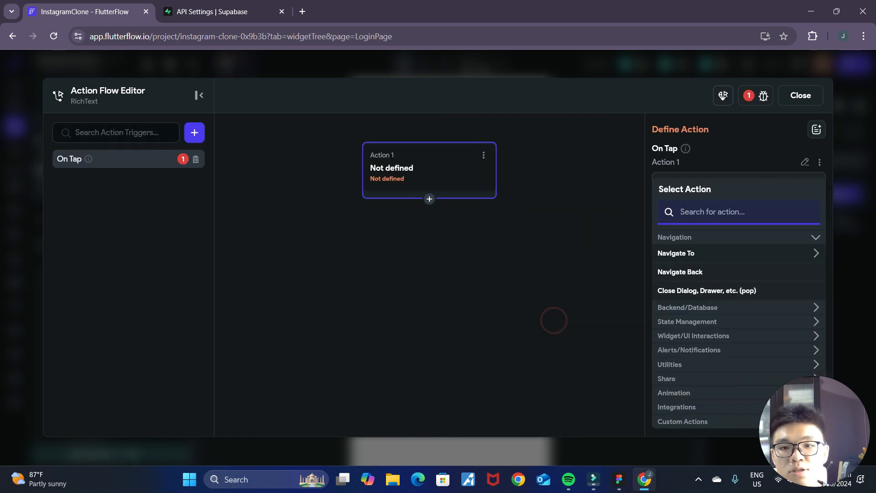
{"action": "type", "text": "na"}
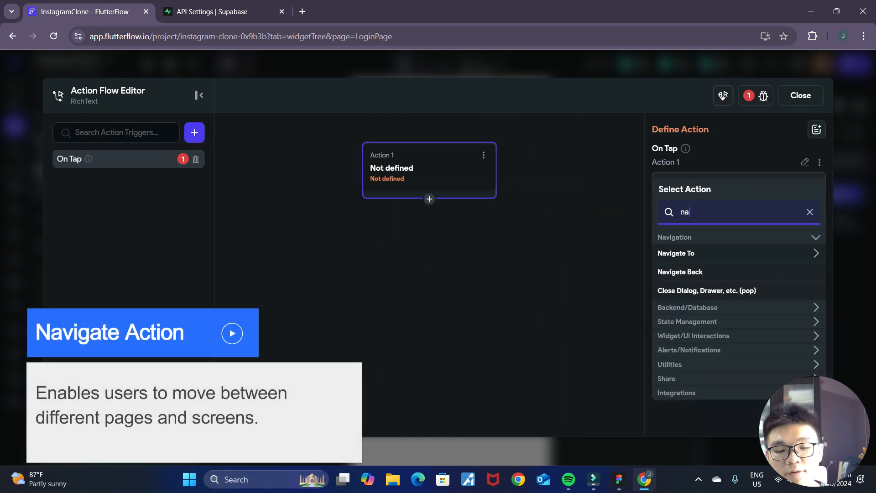
{"action": "type", "text": "vigate"}
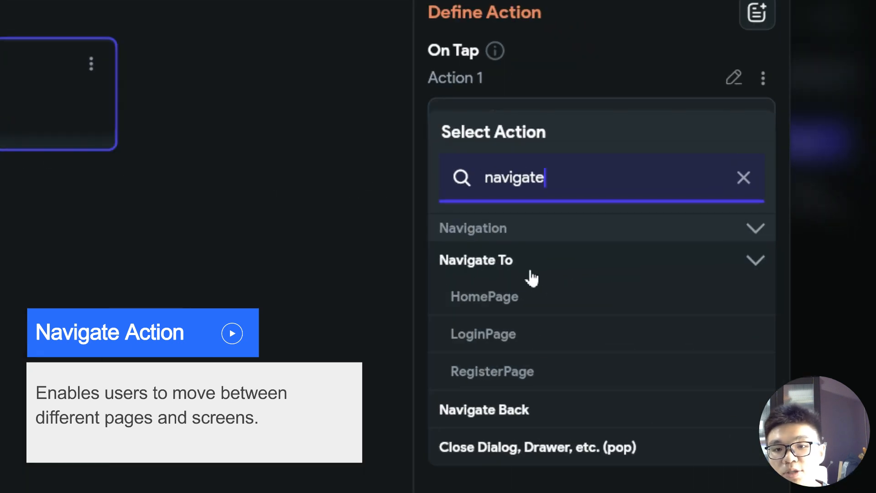
{"action": "left_click", "coordinate": [542, 375]}
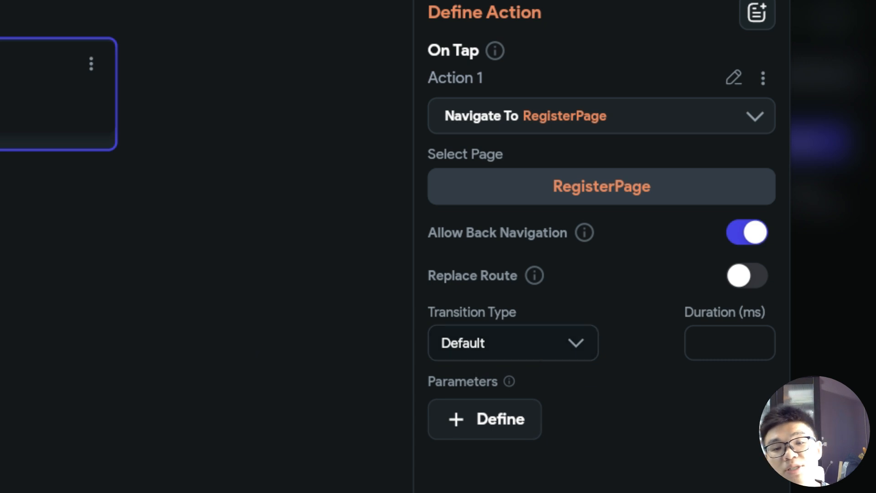
- Look through the transition types for the RegisterPage navigation, choose Default, and close the Action Flow Editor
{"action": "left_click", "coordinate": [584, 343]}
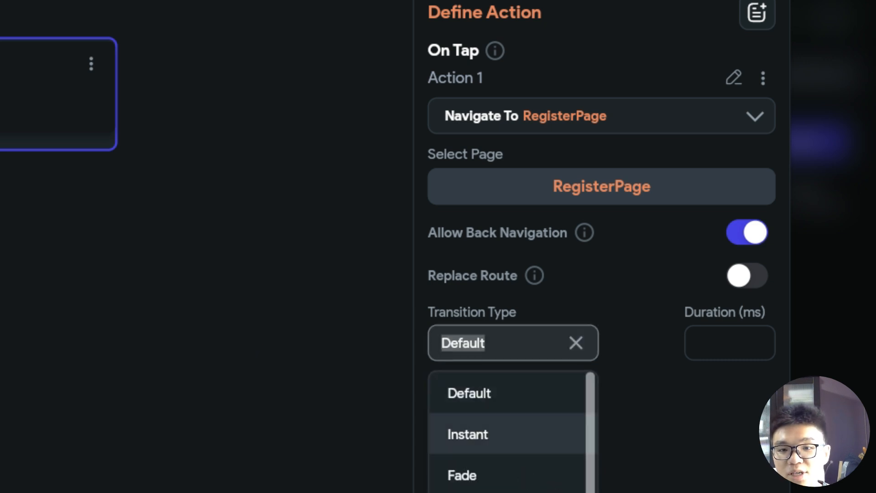
{"action": "scroll", "coordinate": [545, 456], "scroll_direction": "down", "scroll_amount": 3}
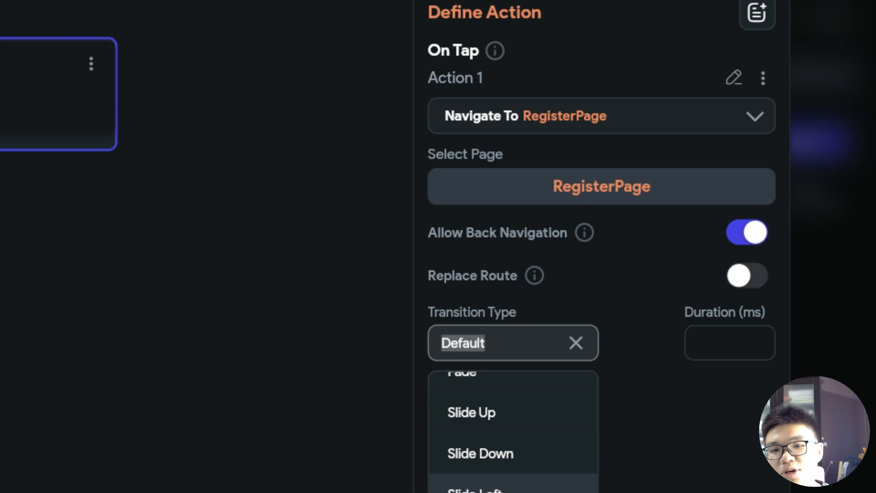
{"action": "scroll", "coordinate": [487, 420], "scroll_direction": "up", "scroll_amount": 3}
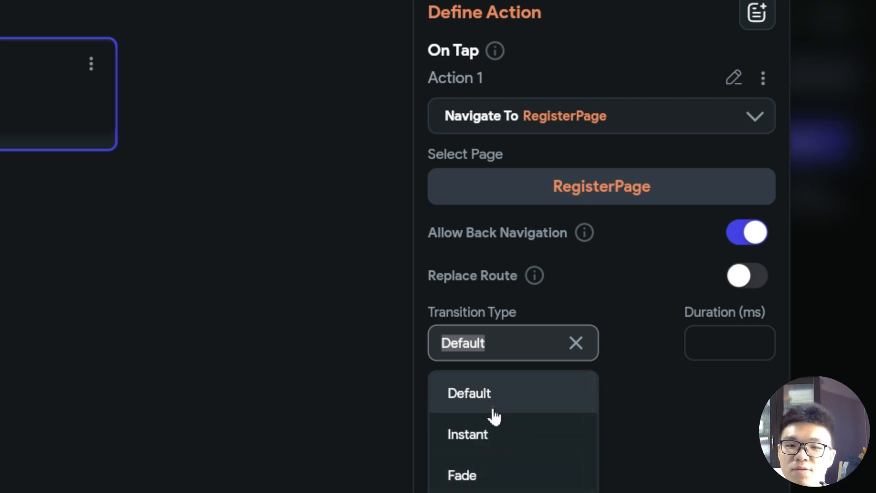
{"action": "left_click", "coordinate": [492, 402]}
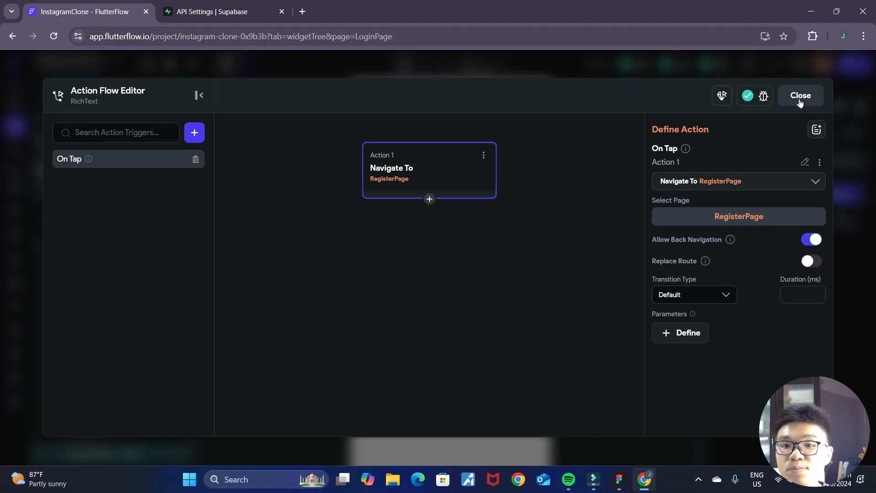
{"action": "left_click", "coordinate": [798, 96]}
- Add an On Tap action to RegisterPage's "Already have an account? Sign In here" RichText that navigates to LoginPage
{"action": "left_click", "coordinate": [88, 184]}
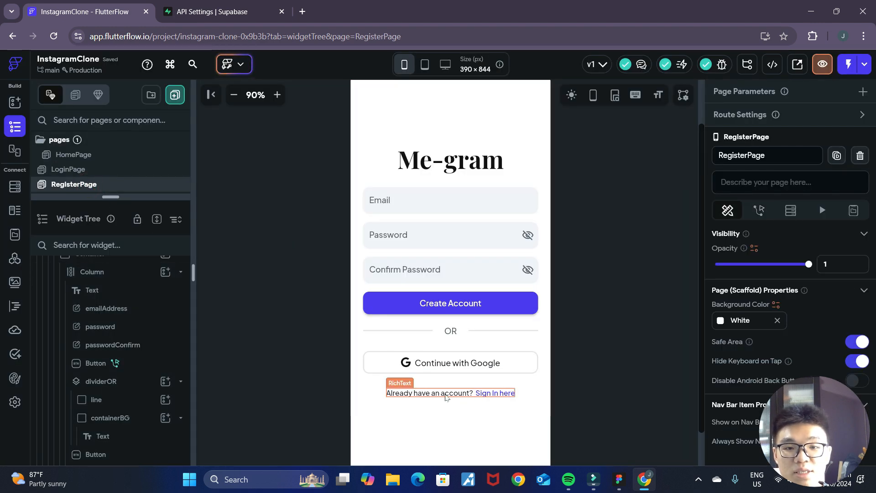
{"action": "left_click", "coordinate": [445, 394]}
{"action": "left_click", "coordinate": [758, 133]}
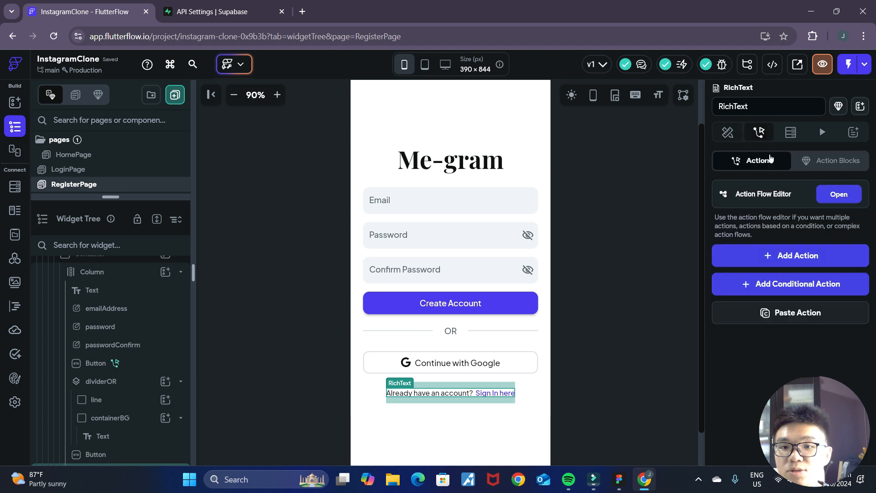
{"action": "left_click", "coordinate": [841, 193]}
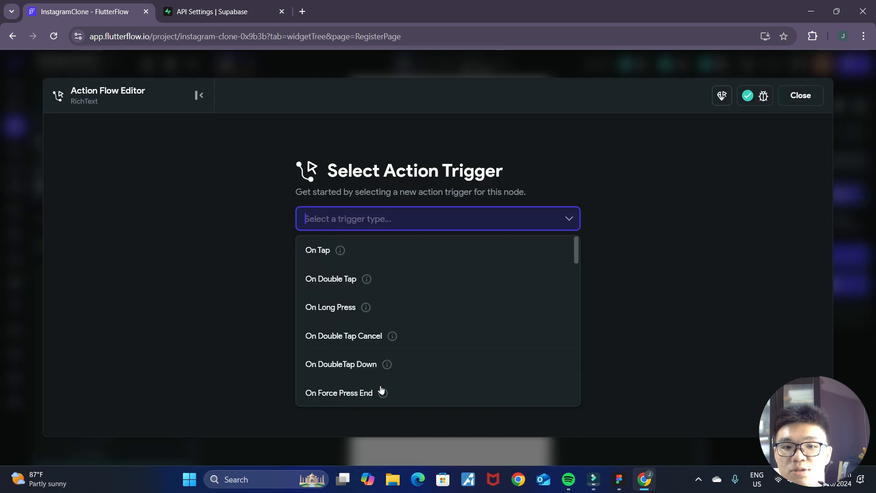
{"action": "left_click", "coordinate": [361, 251]}
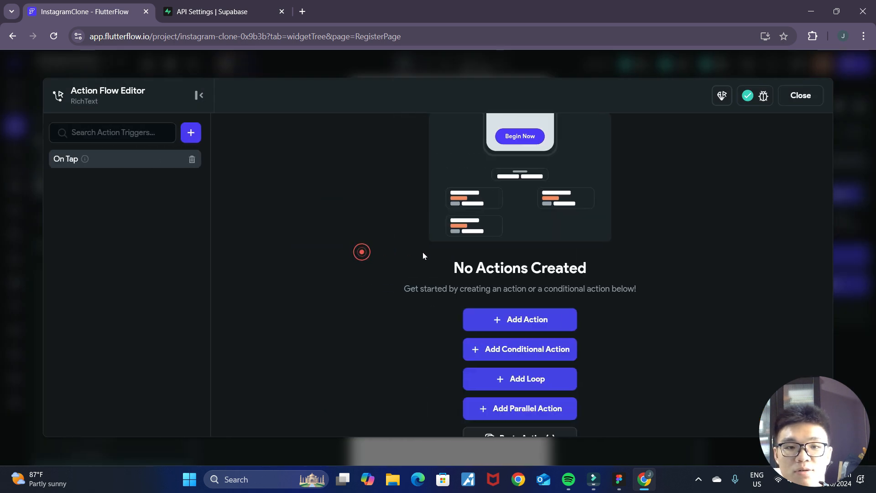
{"action": "left_click", "coordinate": [493, 316]}
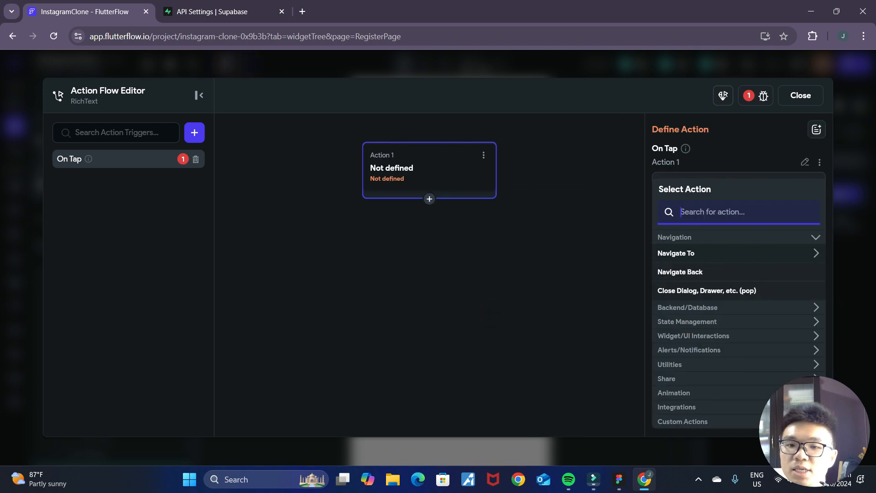
{"action": "left_click", "coordinate": [714, 253]}
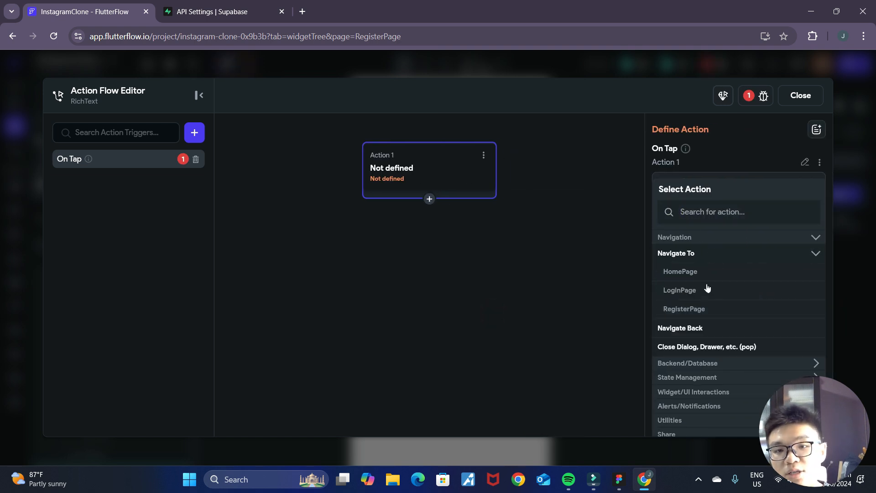
{"action": "left_click", "coordinate": [694, 291]}
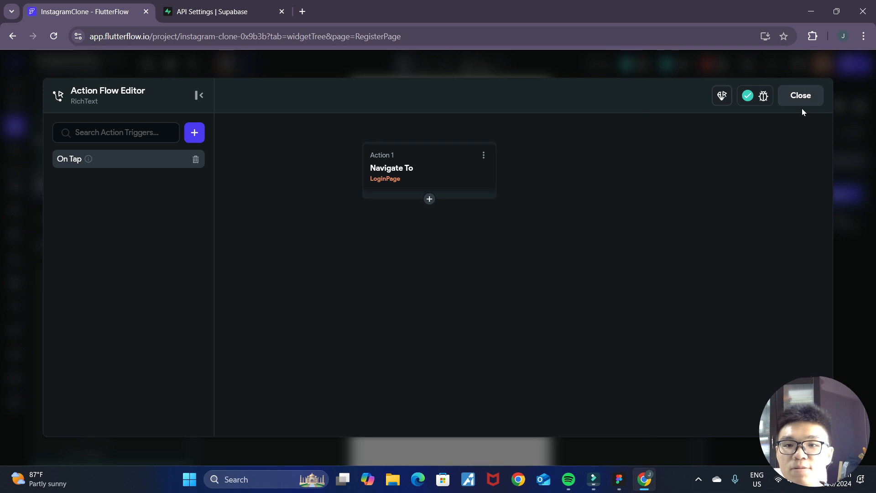
{"action": "left_click", "coordinate": [800, 96]}
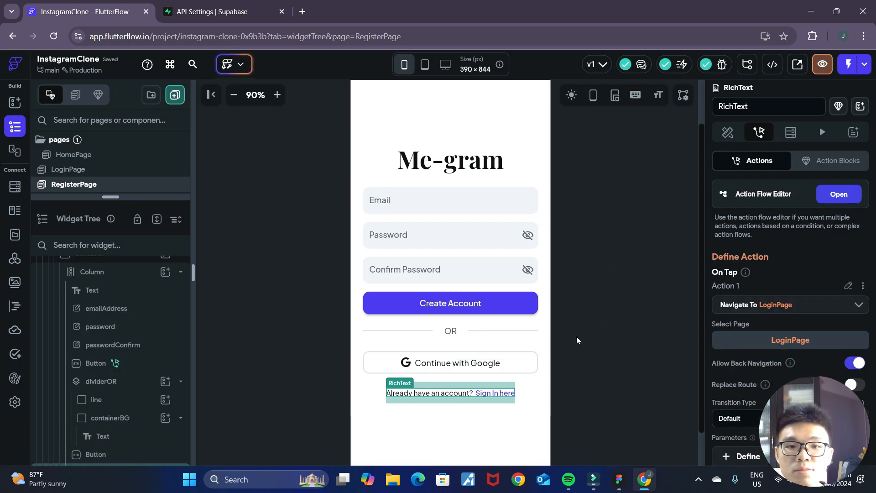
{"action": "left_click", "coordinate": [576, 337]}
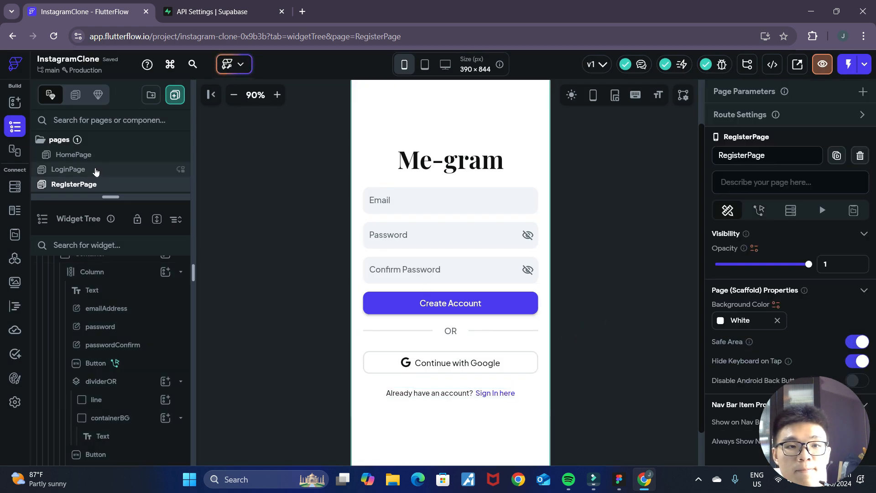
{"action": "left_click", "coordinate": [95, 170]}
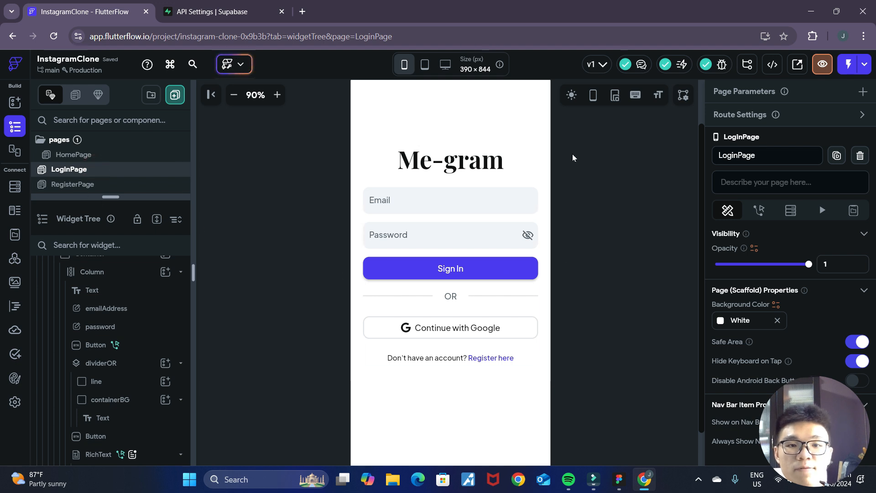
{"action": "left_click", "coordinate": [101, 184]}
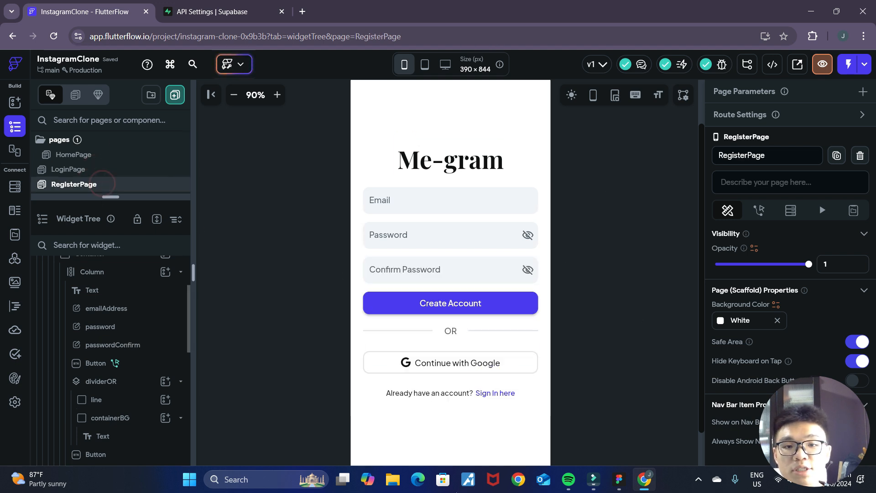
- Switch to Supabase and turn off Confirm email and Secure email change for the Email authentication provider, saving the settings
{"action": "left_click", "coordinate": [190, 5]}
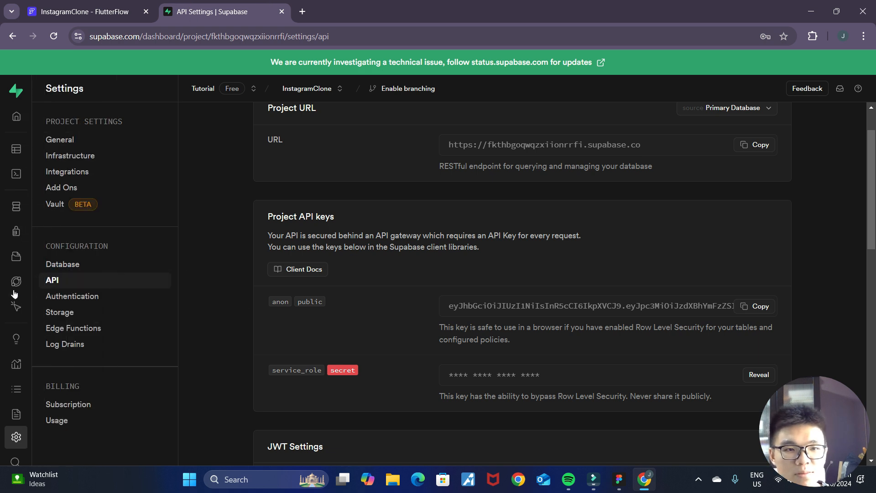
{"action": "left_click", "coordinate": [51, 237]}
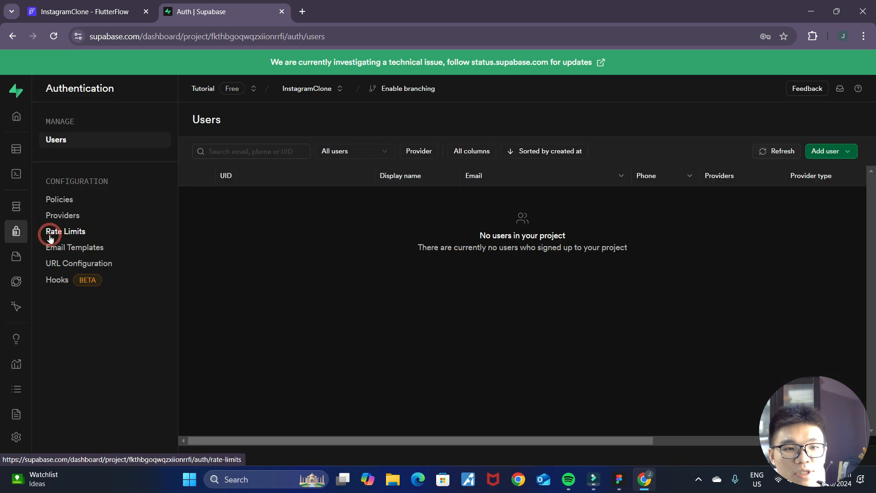
{"action": "left_click", "coordinate": [52, 216]}
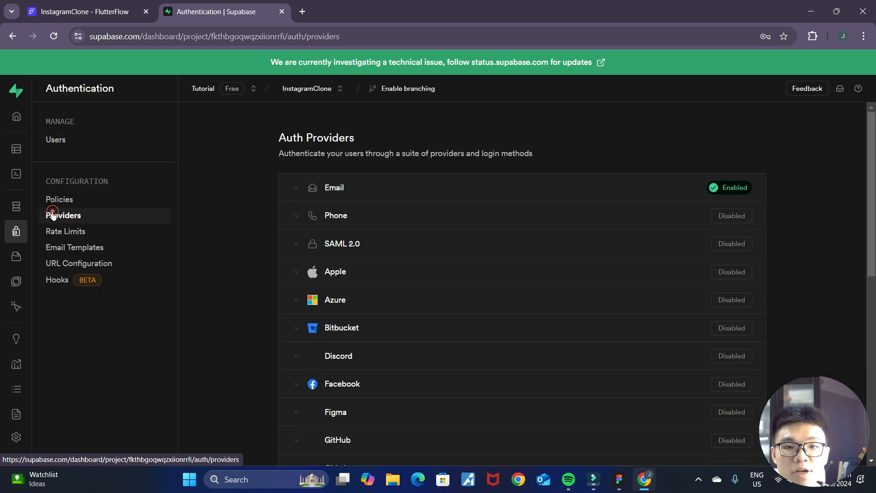
{"action": "left_click", "coordinate": [297, 193]}
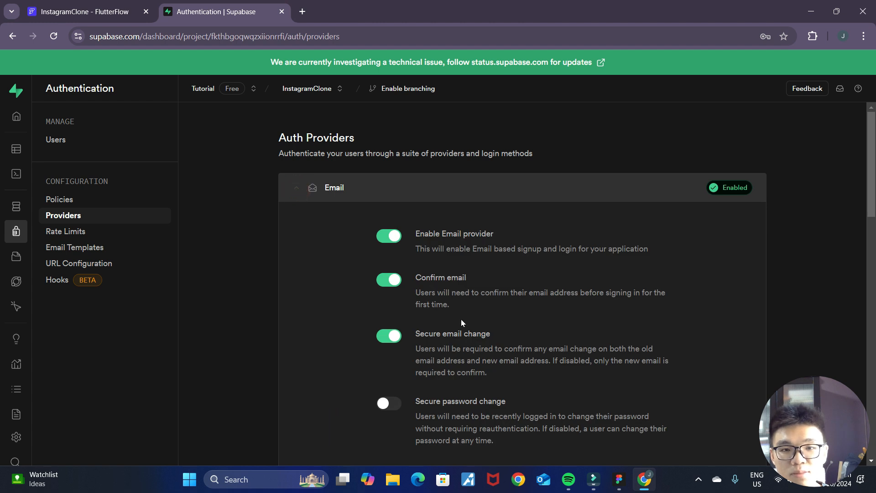
{"action": "left_click", "coordinate": [392, 284]}
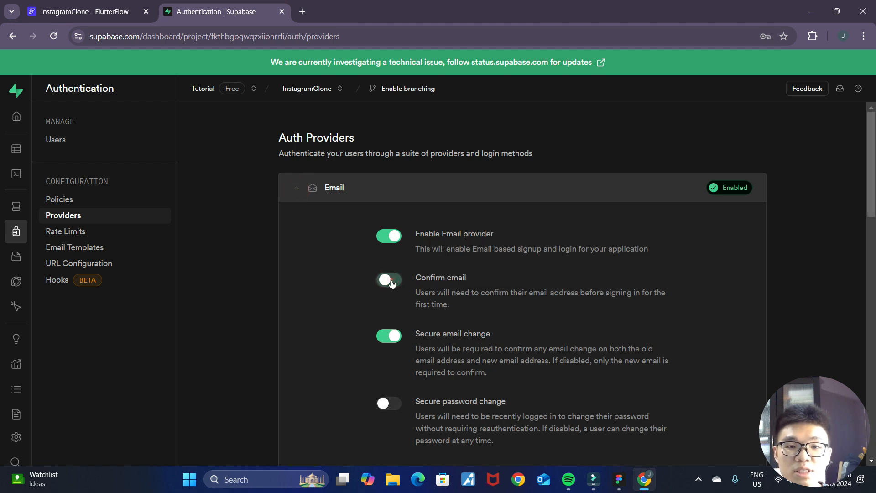
{"action": "left_click", "coordinate": [395, 338]}
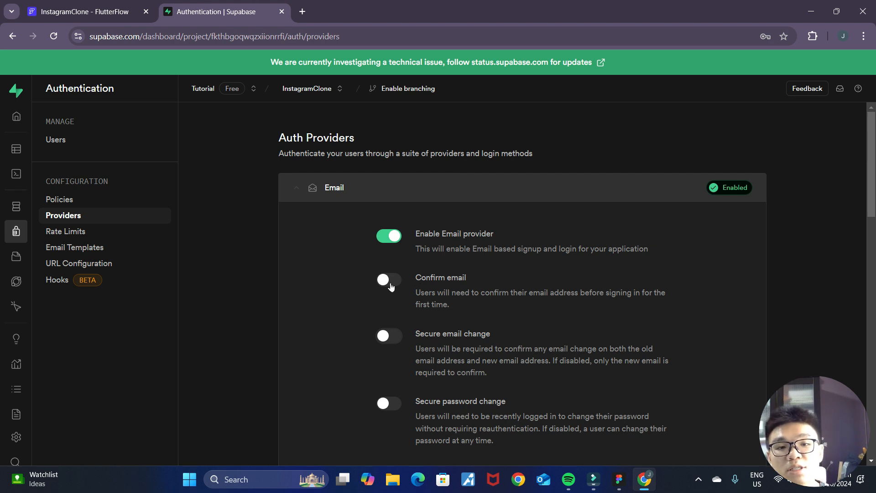
{"action": "scroll", "coordinate": [470, 287], "scroll_direction": "down", "scroll_amount": 8}
{"action": "scroll", "coordinate": [536, 322], "scroll_direction": "up", "scroll_amount": 3}
{"action": "left_click", "coordinate": [657, 371]}
{"action": "scroll", "coordinate": [570, 321], "scroll_direction": "up", "scroll_amount": 5}
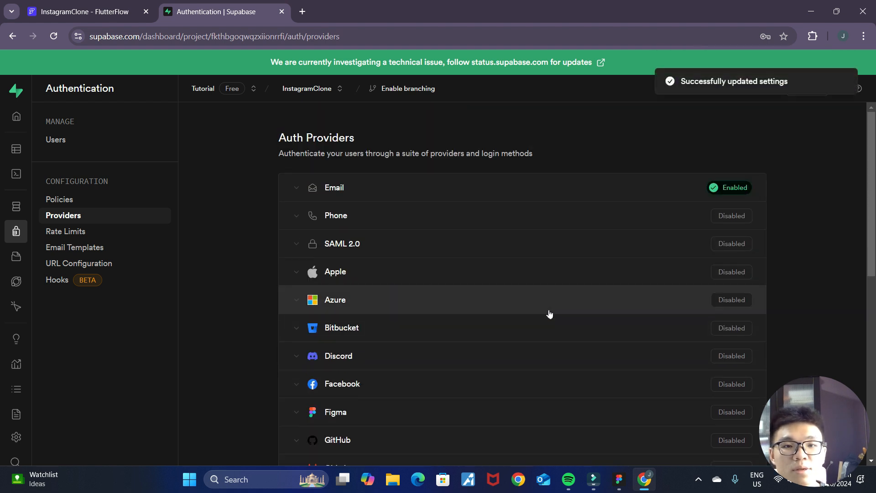
- Switch back to FlutterFlow and add a Button widget inside HomePage's Column
{"action": "left_click", "coordinate": [99, 15]}
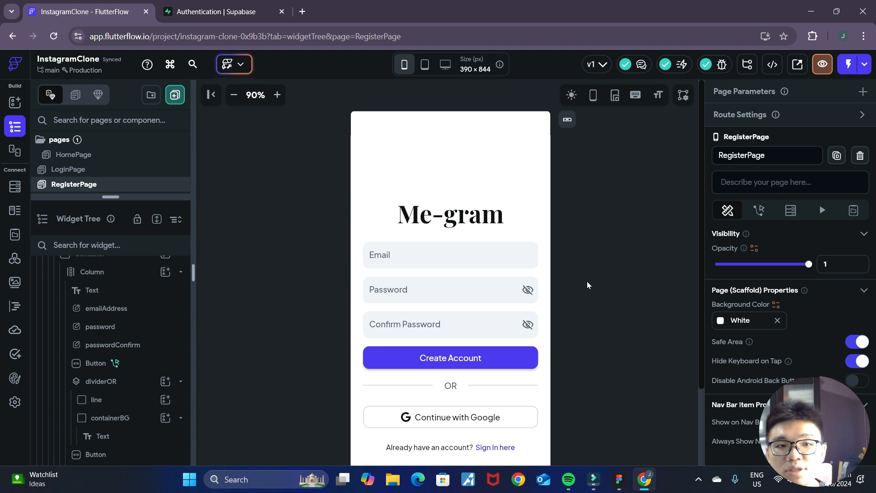
{"action": "left_click", "coordinate": [87, 158]}
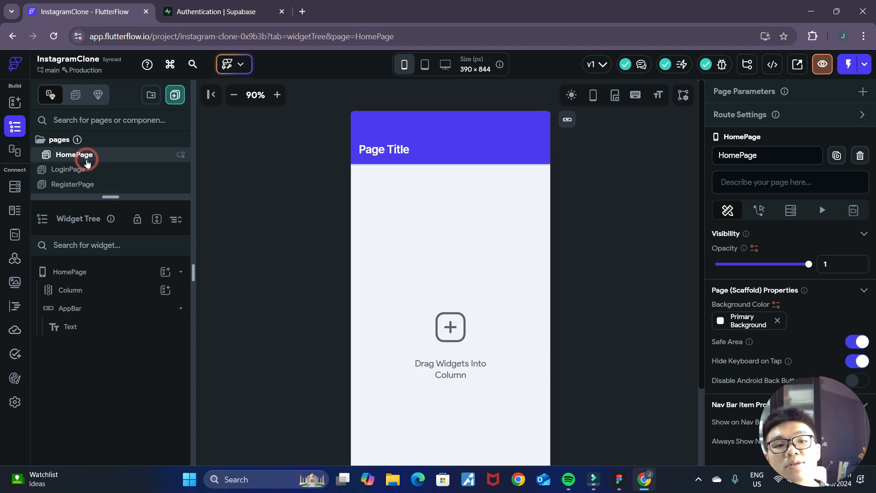
{"action": "left_click", "coordinate": [464, 254]}
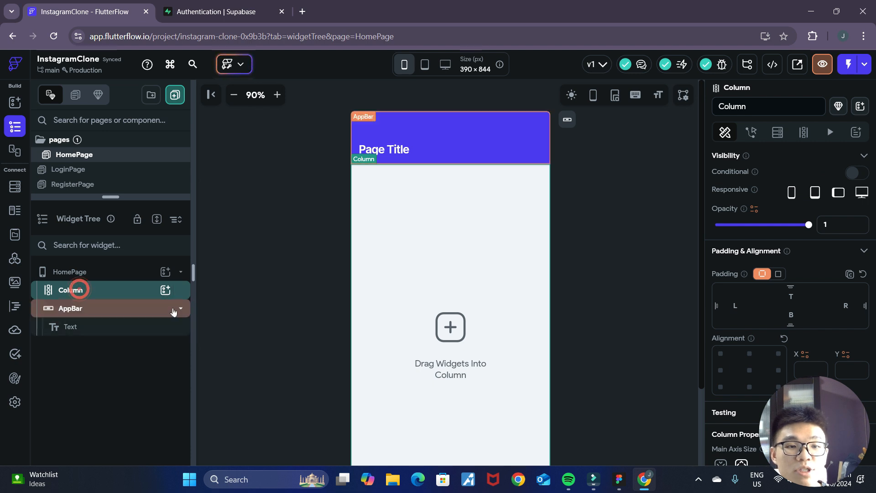
{"action": "left_click", "coordinate": [165, 290]}
{"action": "left_click", "coordinate": [254, 219]}
{"action": "type", "text": "button"}
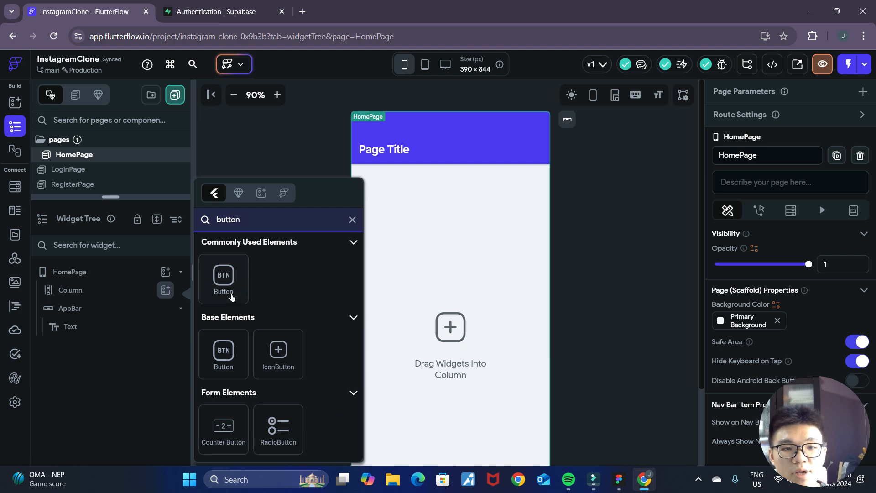
{"action": "left_click", "coordinate": [232, 297]}
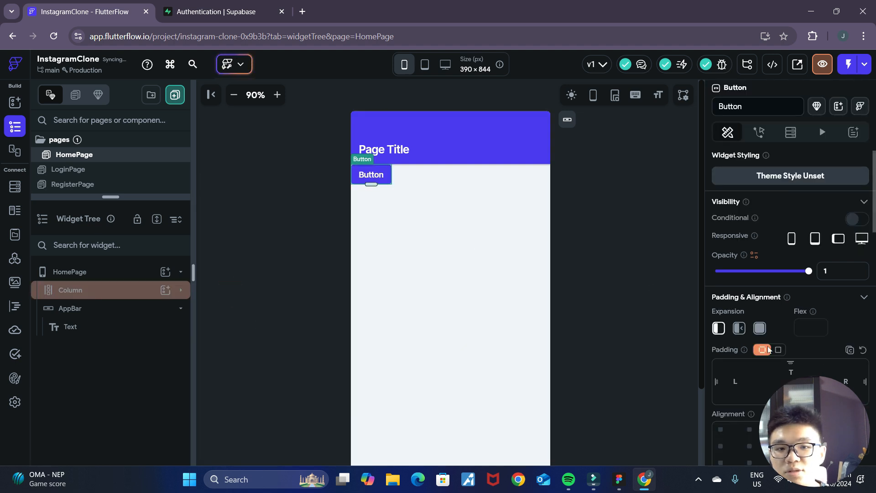
- Center-align HomePage's new button and set its text to "Log out"
{"action": "scroll", "coordinate": [770, 365], "scroll_direction": "down", "scroll_amount": 2}
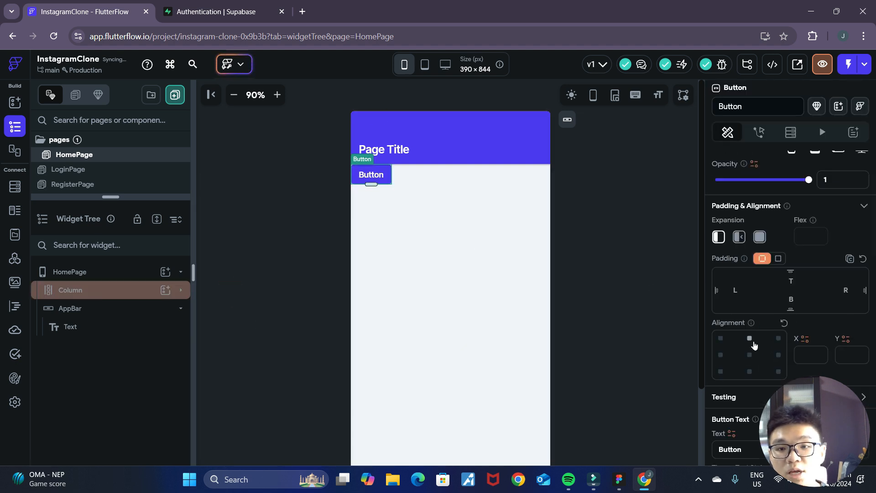
{"action": "left_click", "coordinate": [749, 355]}
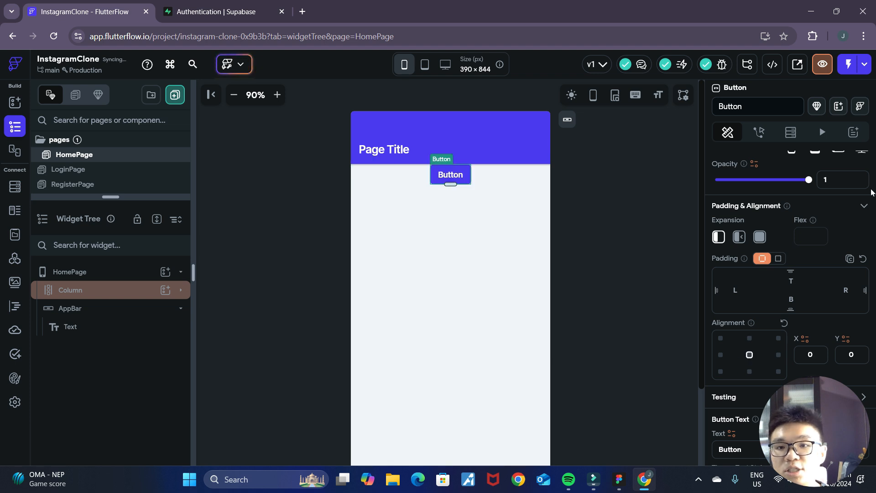
{"action": "scroll", "coordinate": [782, 296], "scroll_direction": "up", "scroll_amount": 2}
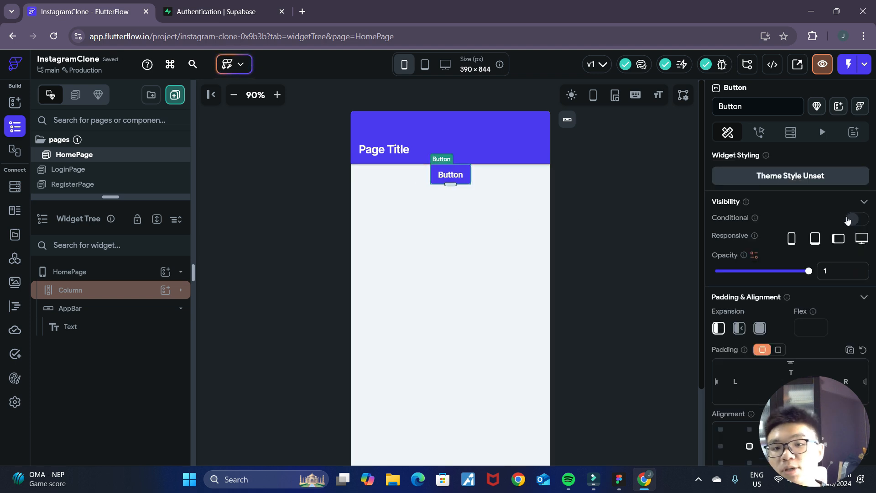
{"action": "scroll", "coordinate": [789, 297], "scroll_direction": "down", "scroll_amount": 4}
{"action": "double_click", "coordinate": [729, 222]}
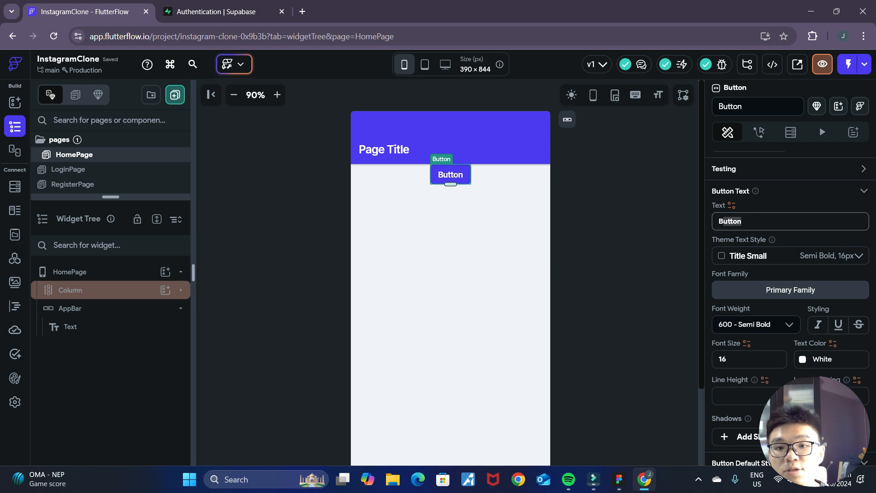
{"action": "type", "text": "Log out"}
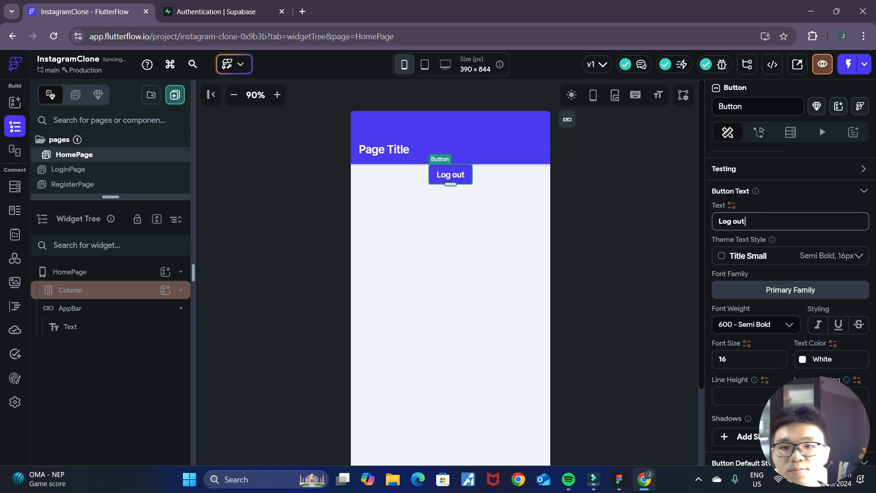
- Add an On Tap action to the "Log out" button that runs Supabase Authentication Log Out, and close the Action Flow Editor
{"action": "scroll", "coordinate": [730, 237], "scroll_direction": "up", "scroll_amount": 5}
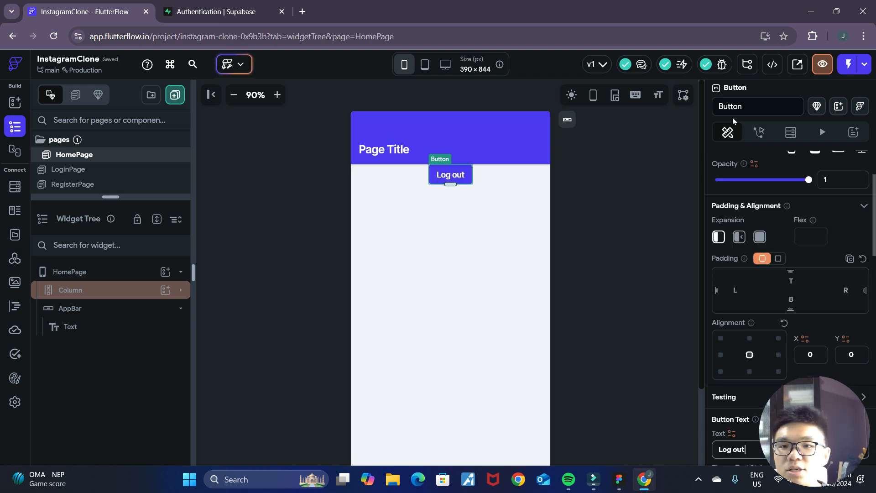
{"action": "left_click", "coordinate": [759, 133]}
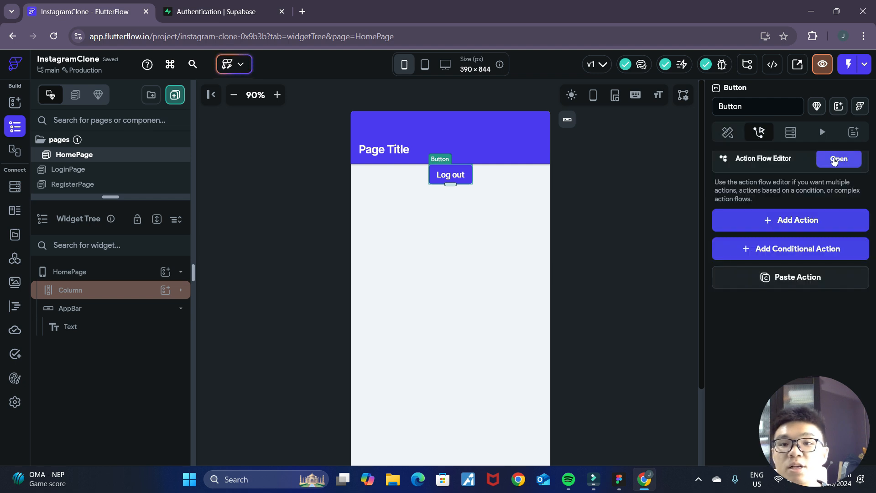
{"action": "left_click", "coordinate": [840, 160]}
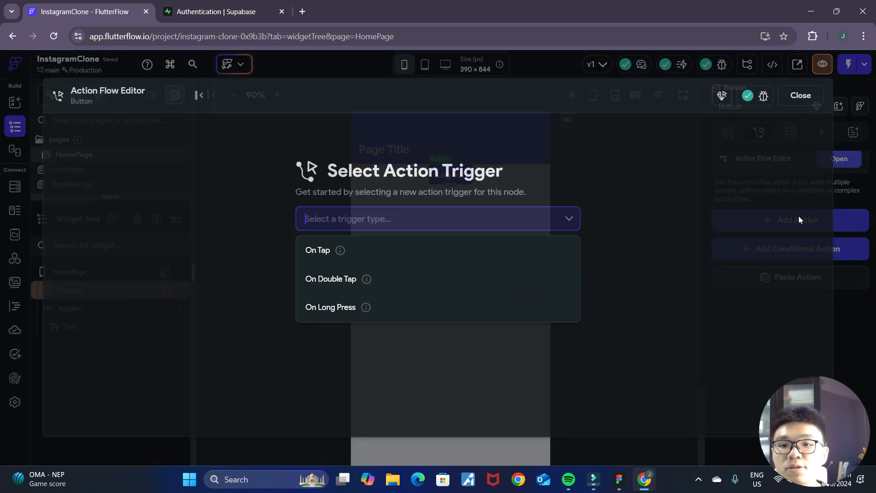
{"action": "left_click", "coordinate": [403, 256]}
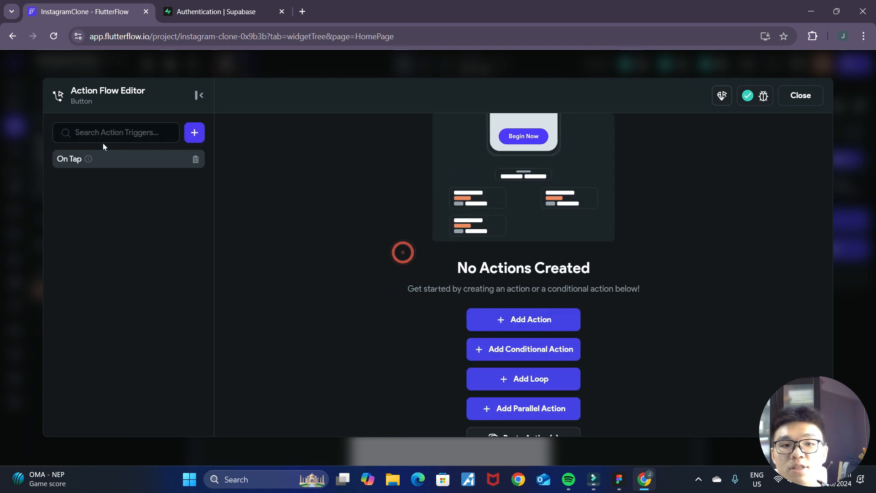
{"action": "left_click", "coordinate": [506, 319]}
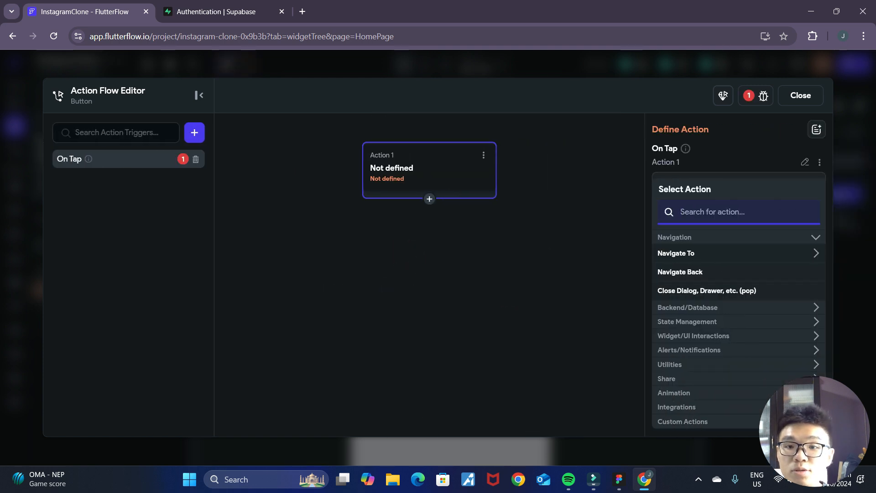
{"action": "type", "text": "supabase"}
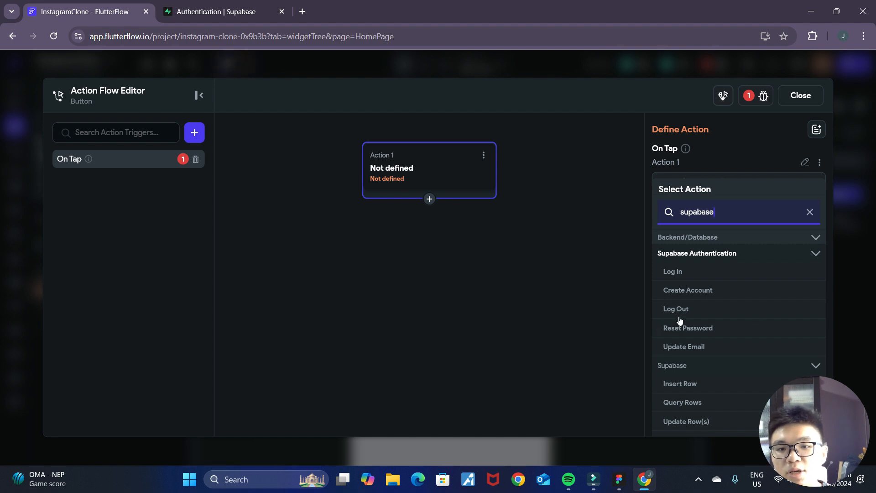
{"action": "left_click", "coordinate": [676, 309]}
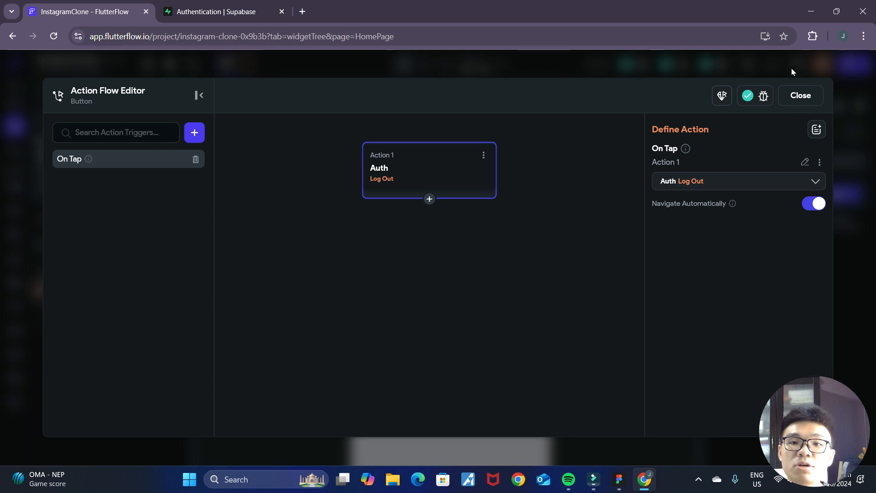
{"action": "left_click", "coordinate": [797, 96]}
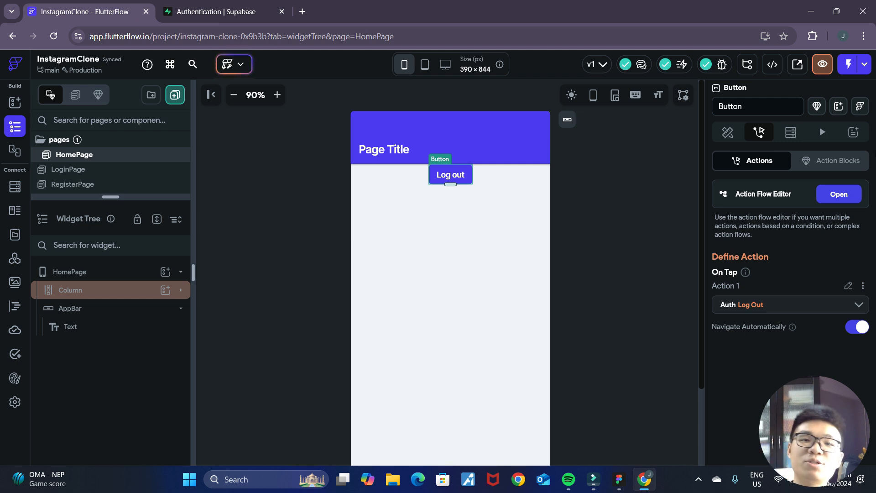
- Run the InstagramClone app in Test Mode
{"action": "left_click", "coordinate": [845, 68]}
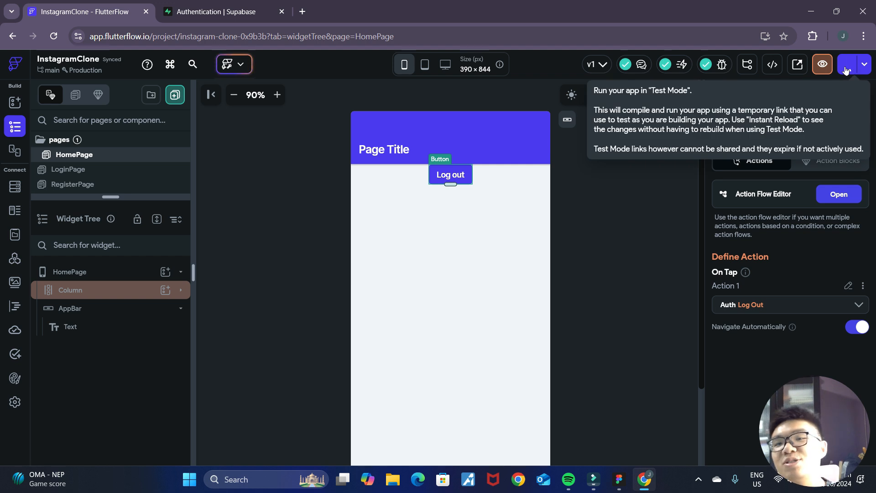
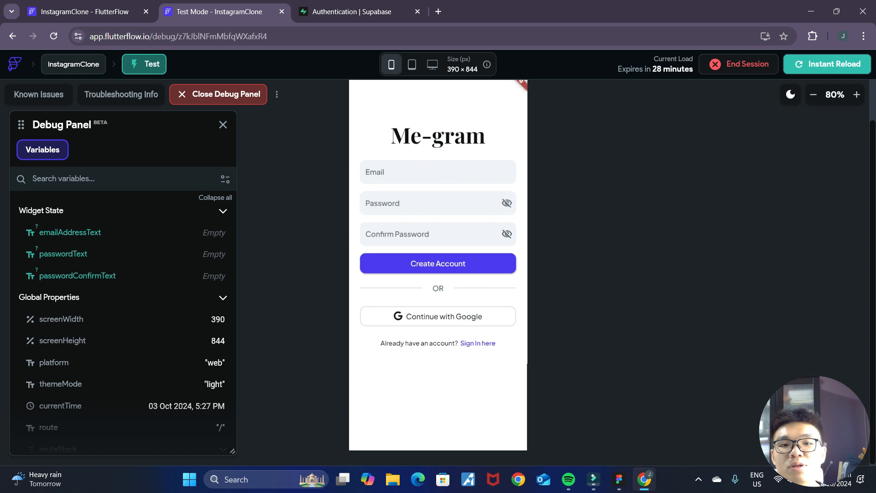
- Test the links between the register and login pages in both directions, finishing on the register page
{"action": "left_click", "coordinate": [475, 343]}
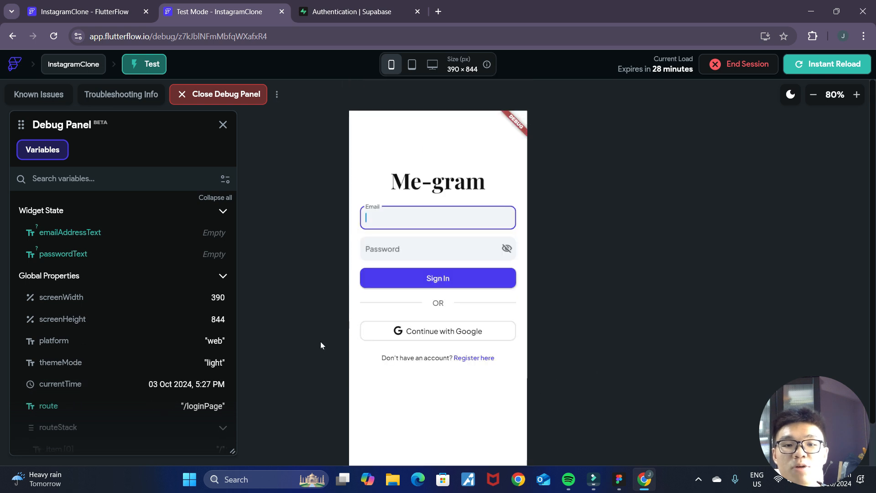
{"action": "left_click", "coordinate": [464, 358]}
{"action": "left_click", "coordinate": [444, 215]}
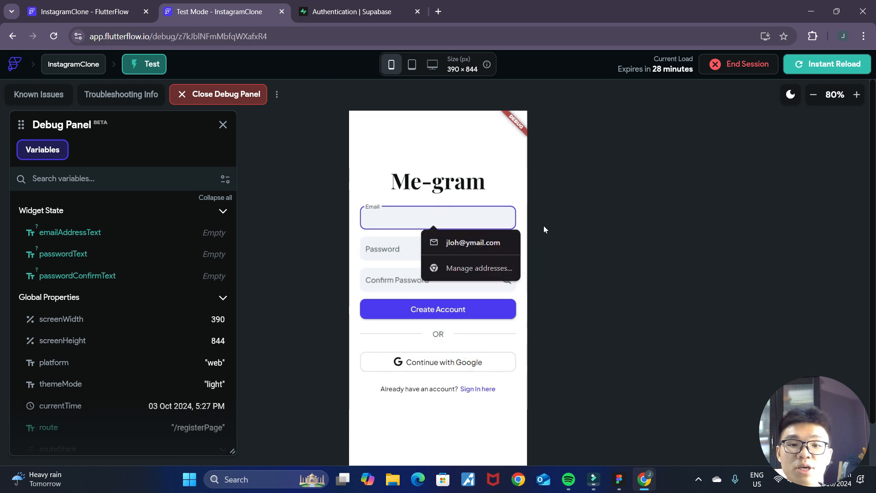
{"action": "left_click", "coordinate": [582, 253]}
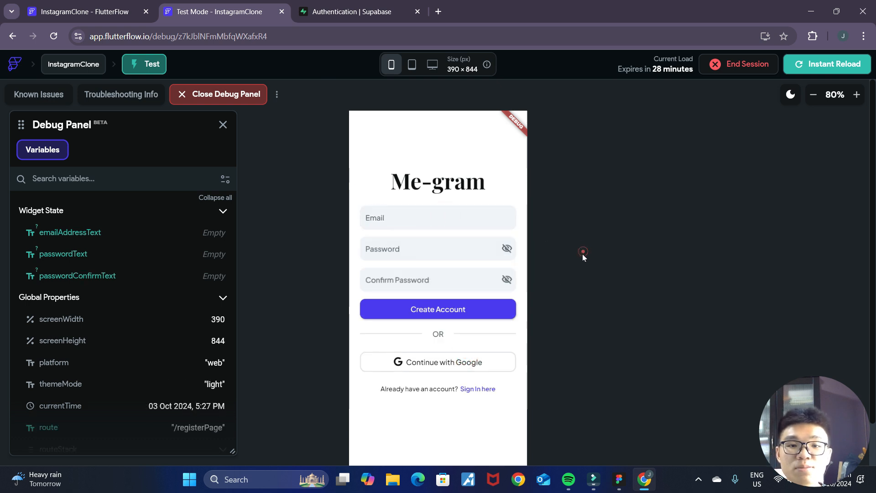
{"action": "left_click", "coordinate": [482, 390]}
{"action": "left_click", "coordinate": [483, 358]}
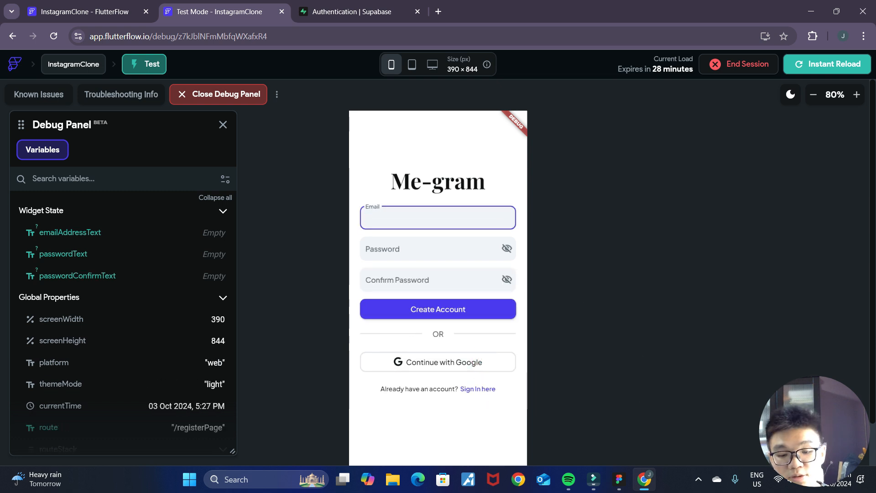
- Enter a test email, reveal the account password and a non-matching confirmation password, and try to create the account
{"action": "type", "text": "test"}
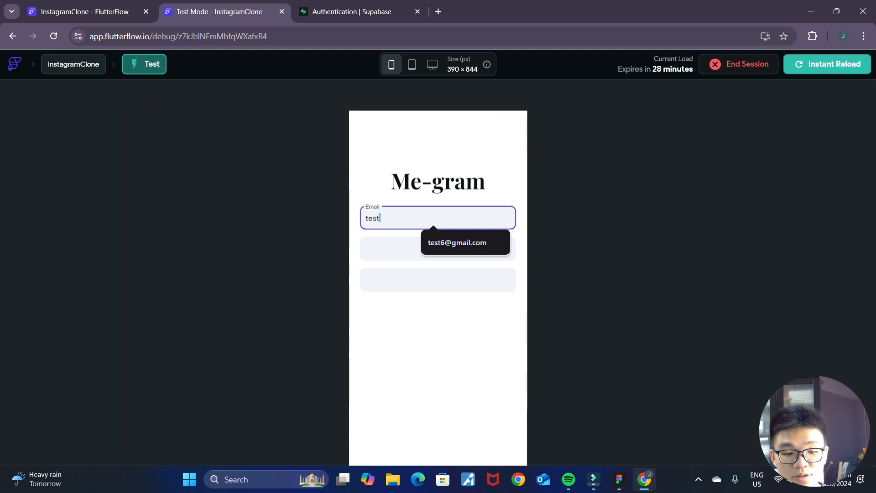
{"action": "type", "text": "@gmail.com"}
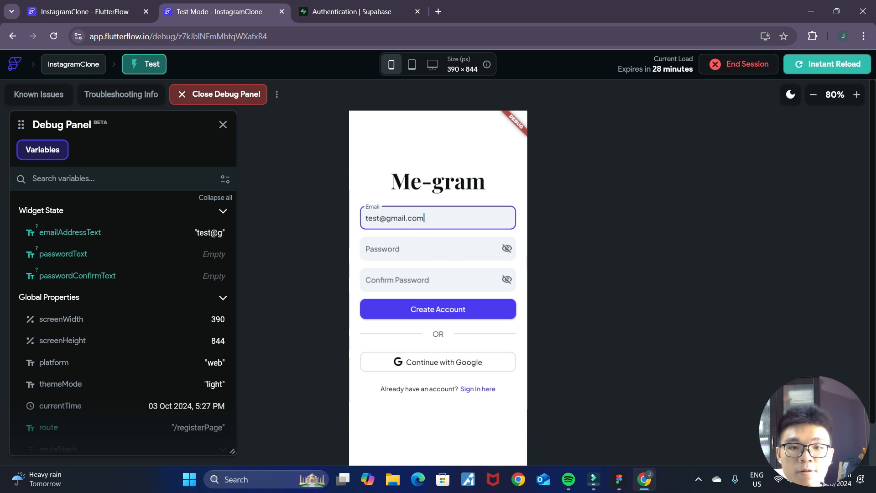
{"action": "left_click", "coordinate": [446, 249]}
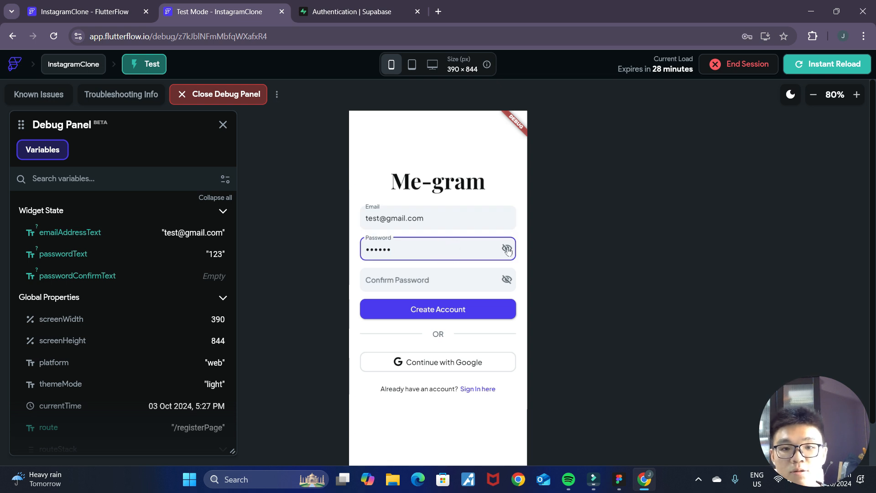
{"action": "left_click", "coordinate": [507, 249]}
{"action": "left_click", "coordinate": [407, 289]}
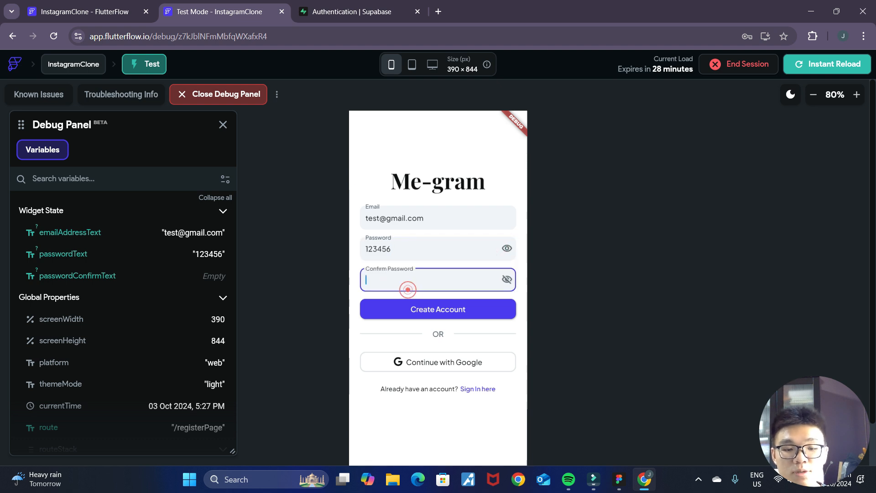
{"action": "left_click", "coordinate": [507, 279]}
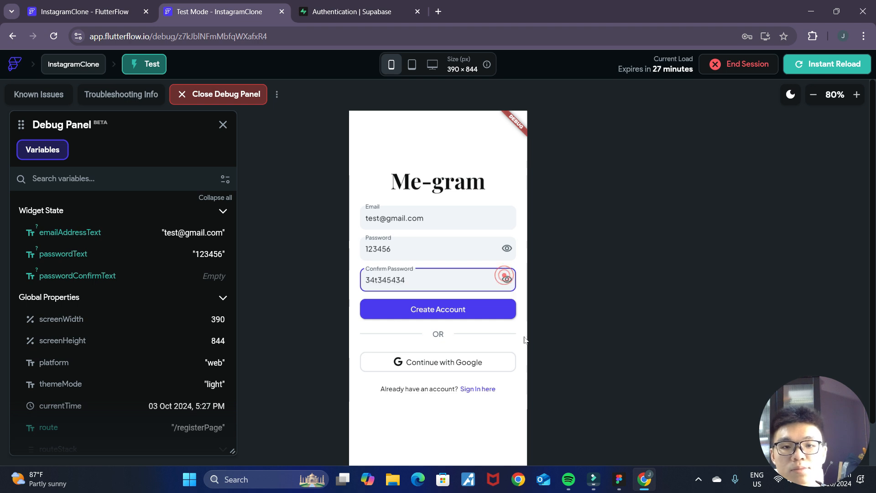
{"action": "left_click", "coordinate": [433, 317]}
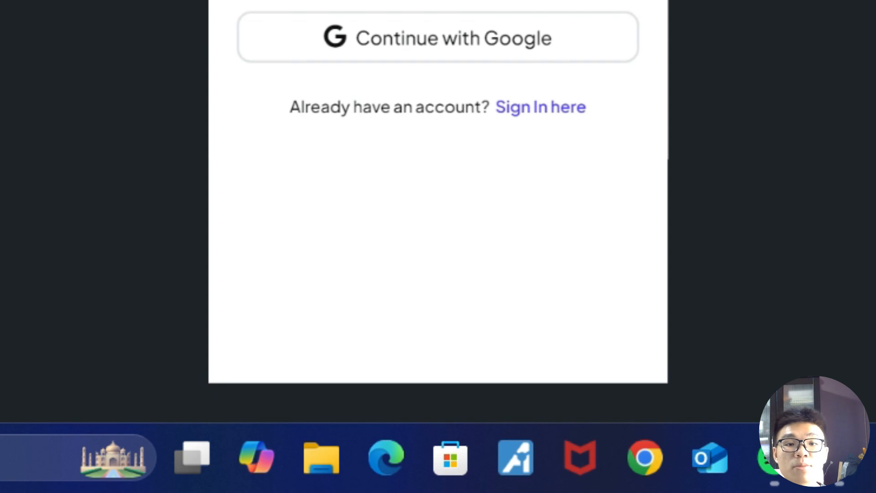
- Replace the account password and its confirmation with a shorter matching password and try to create the account
{"action": "double_click", "coordinate": [438, 233]}
{"action": "type", "text": "123456"}
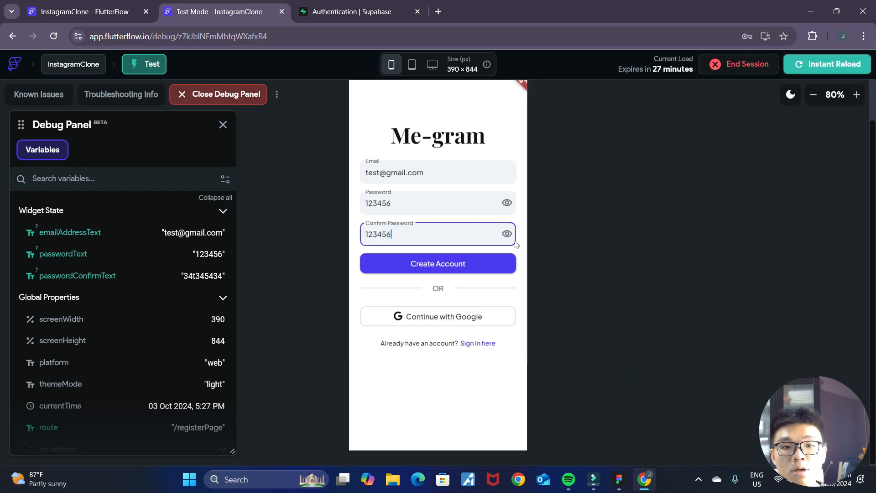
{"action": "double_click", "coordinate": [425, 201]}
{"action": "type", "text": "1234"}
{"action": "double_click", "coordinate": [401, 233]}
{"action": "type", "text": "1234"}
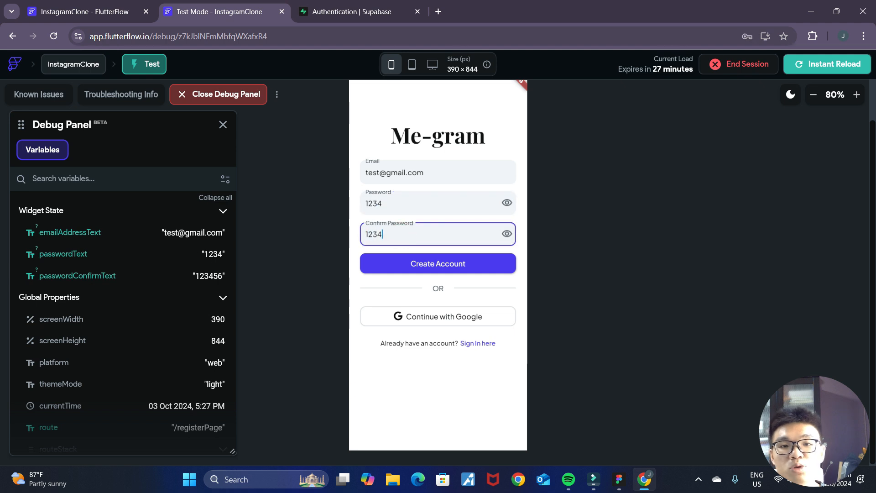
{"action": "left_click", "coordinate": [562, 226]}
{"action": "left_click", "coordinate": [446, 267]}
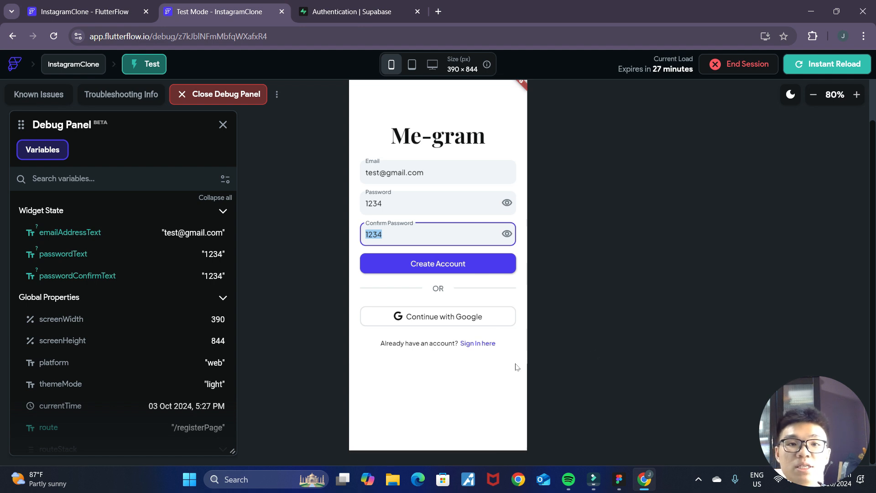
- Enter a malformed email without a domain and a longer matching account password and confirmation, and try to create the account
{"action": "left_click", "coordinate": [367, 10]}
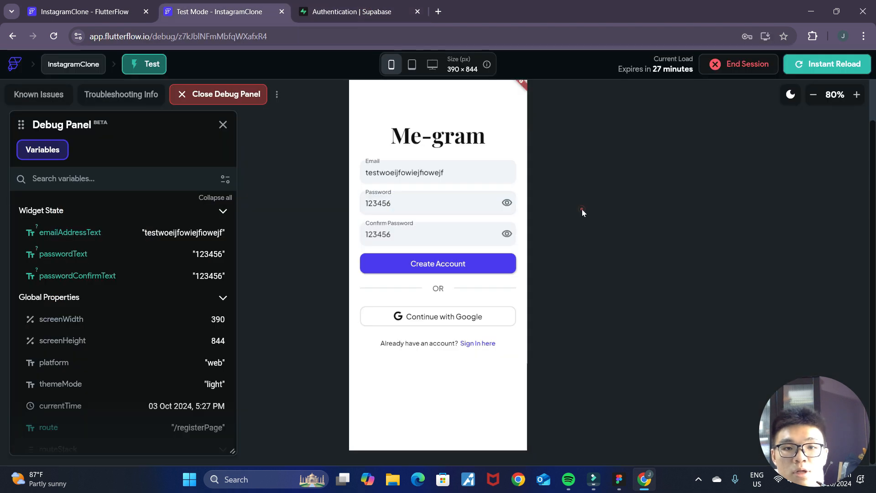
{"action": "left_click", "coordinate": [581, 209]}
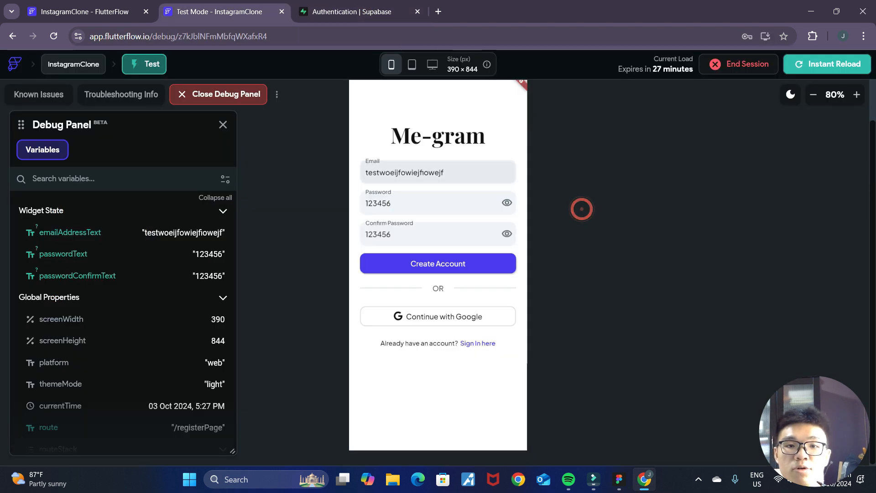
{"action": "left_click", "coordinate": [437, 269]}
{"action": "left_click", "coordinate": [437, 269]}
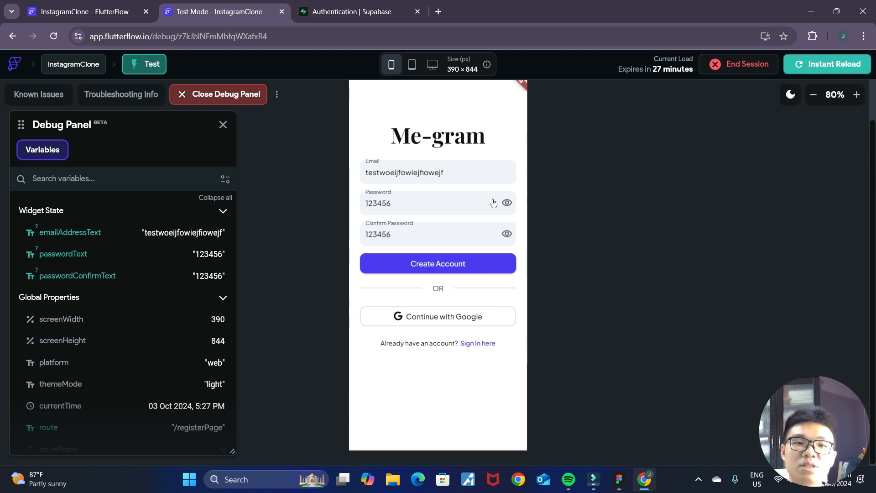
- Replace the malformed email with a complete test email address and try to create the account
{"action": "double_click", "coordinate": [449, 173]}
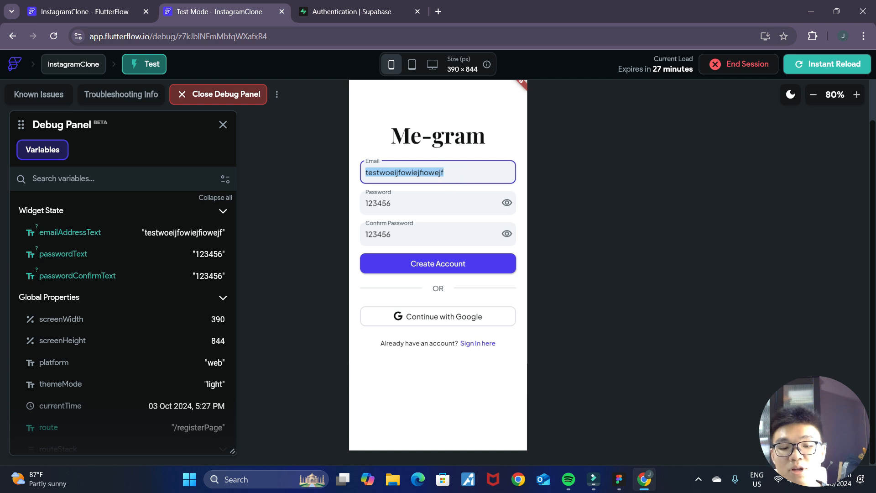
{"action": "type", "text": "test@"}
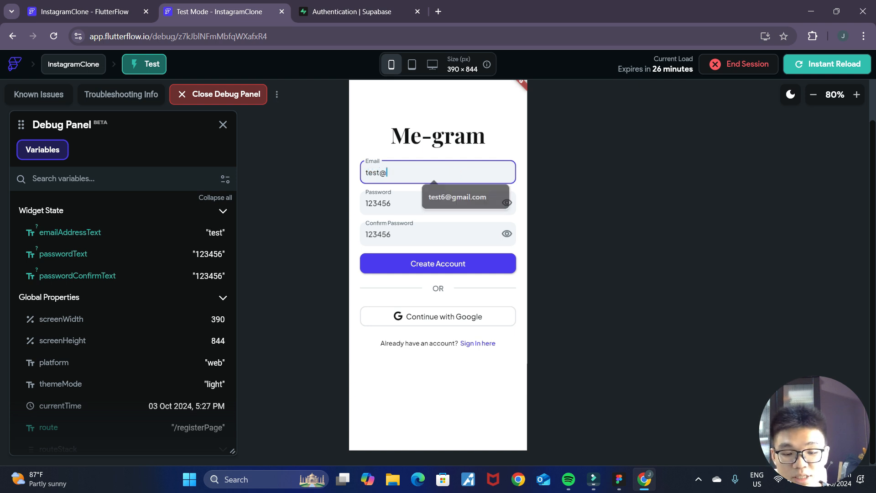
{"action": "type", "text": "gmai.com"}
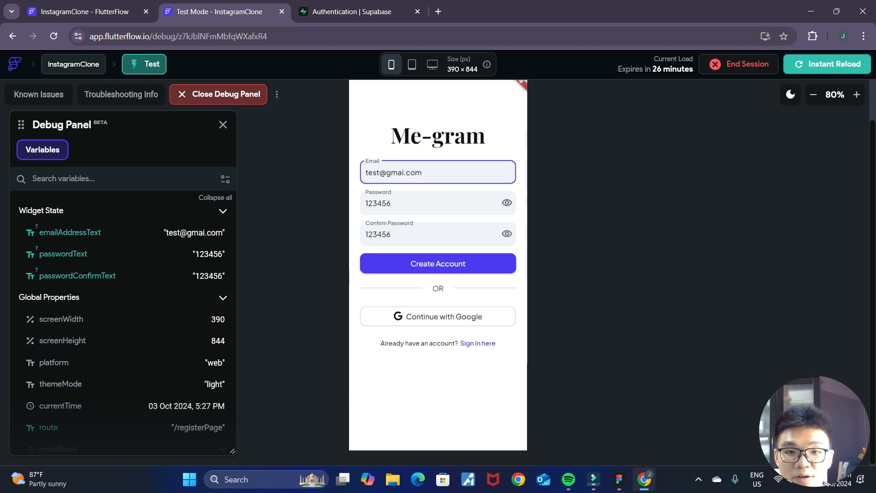
{"action": "left_click", "coordinate": [404, 171]}
{"action": "type", "text": "l"}
{"action": "left_click", "coordinate": [543, 167]}
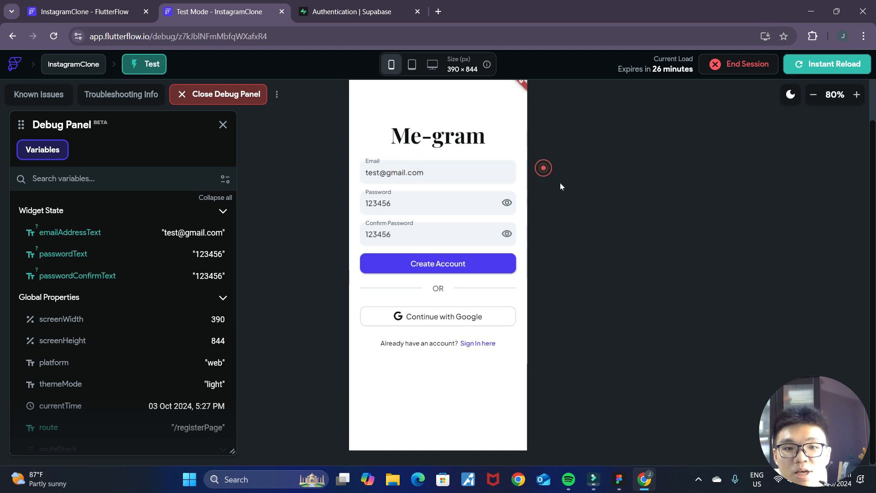
{"action": "left_click", "coordinate": [441, 229]}
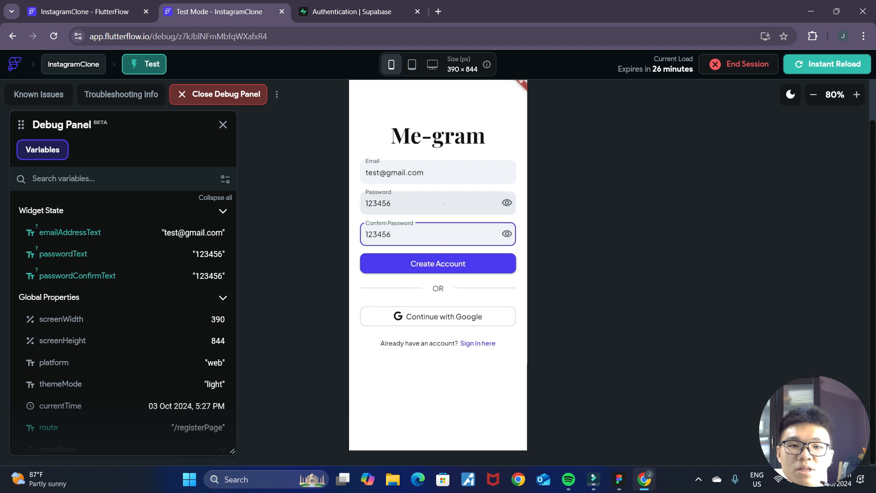
{"action": "left_click", "coordinate": [444, 203]}
{"action": "left_click", "coordinate": [444, 234]}
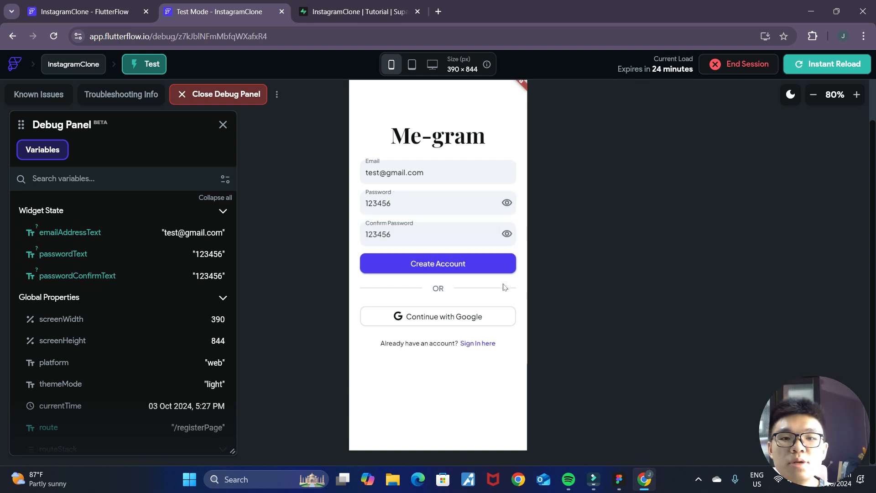
{"action": "left_click", "coordinate": [470, 267]}
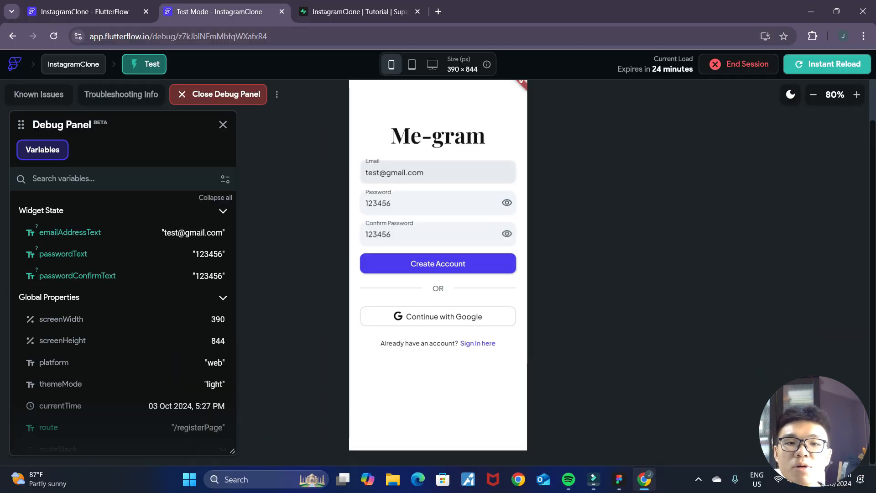
{"action": "left_click_drag", "start_coordinate": [436, 173], "coordinate": [327, 165]}
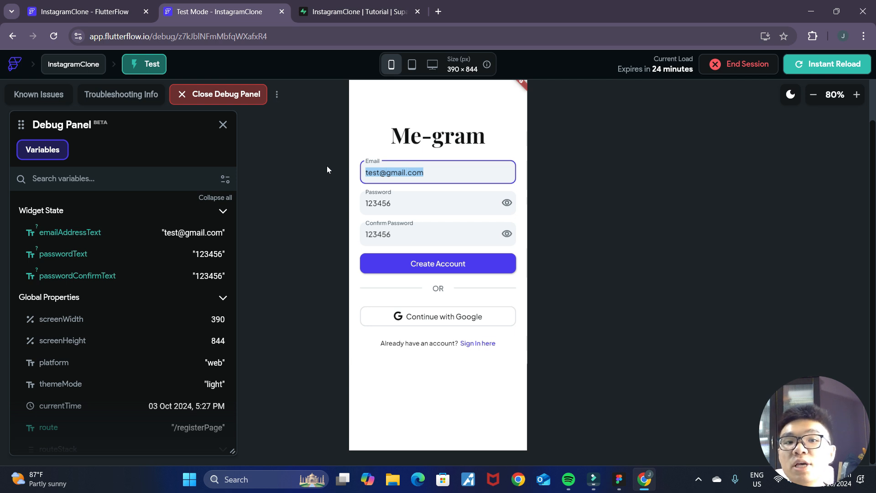
- Switch to Supabase and examine the SMTP Settings and email restrictions in the project's Authentication configuration
{"action": "left_click", "coordinate": [372, 13]}
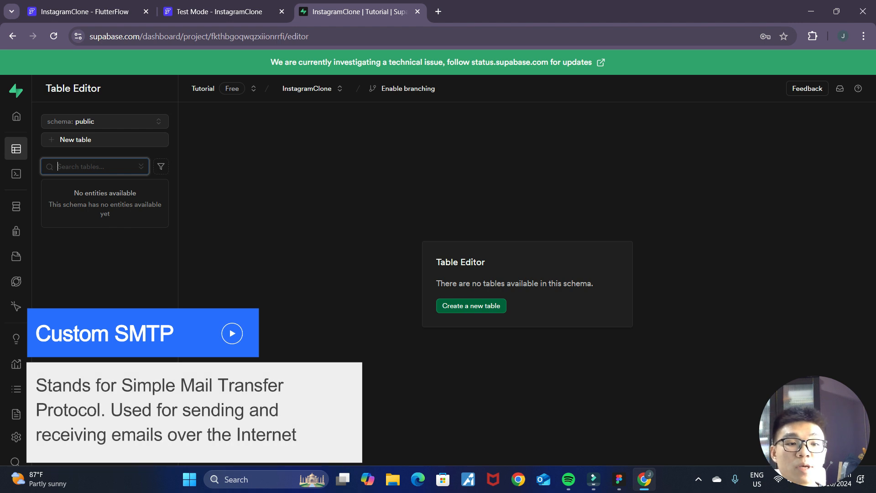
{"action": "left_click", "coordinate": [16, 436]}
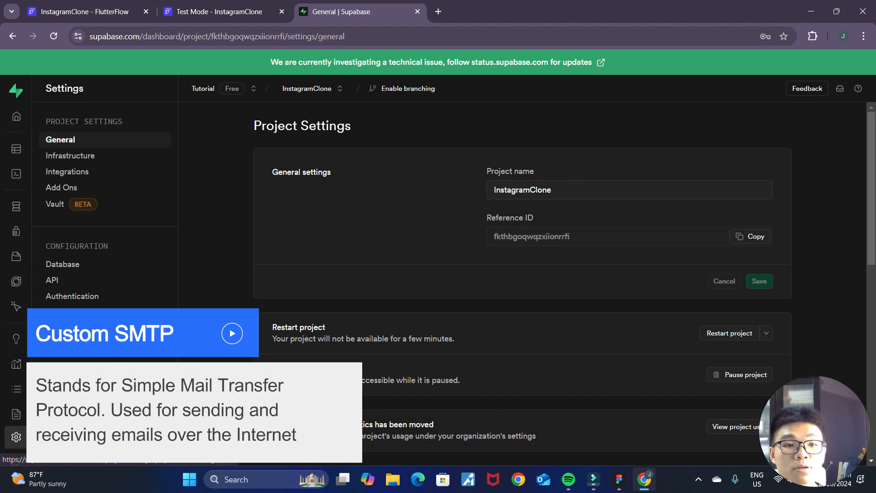
{"action": "left_click", "coordinate": [81, 302]}
{"action": "scroll", "coordinate": [464, 311], "scroll_direction": "down", "scroll_amount": 12}
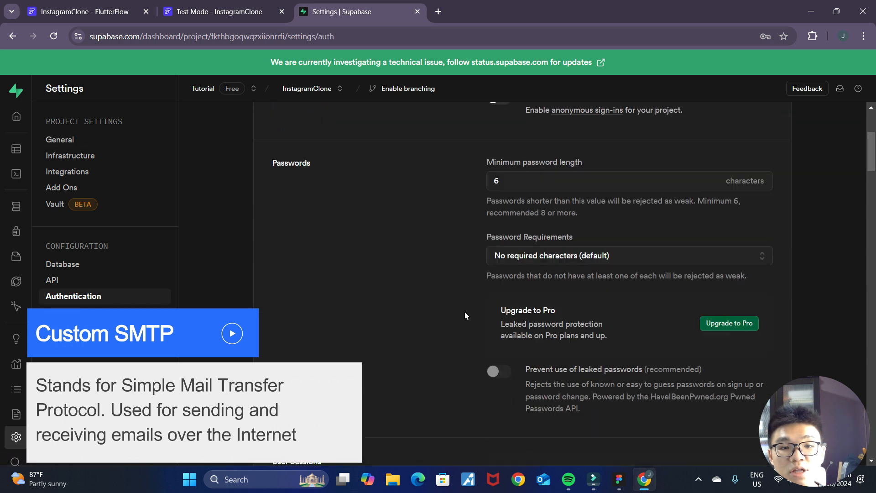
{"action": "scroll", "coordinate": [465, 311], "scroll_direction": "down", "scroll_amount": 8}
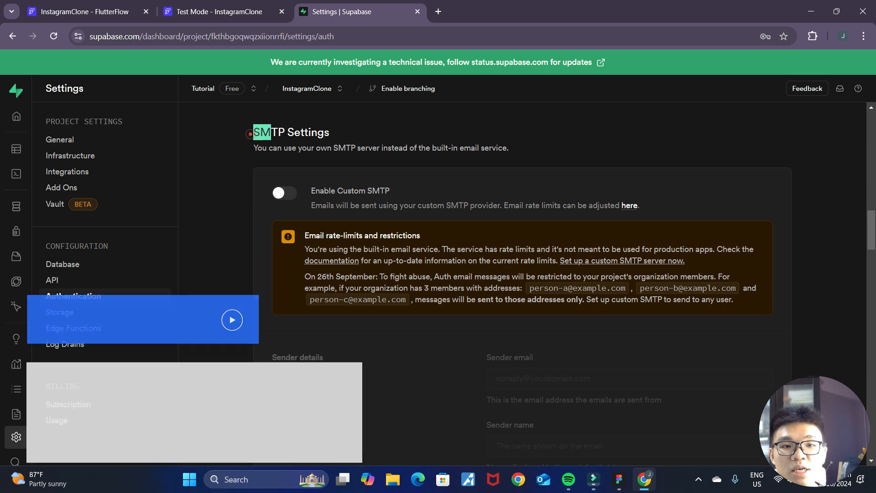
{"action": "left_click_drag", "start_coordinate": [251, 132], "coordinate": [331, 129]}
{"action": "left_click", "coordinate": [393, 134]}
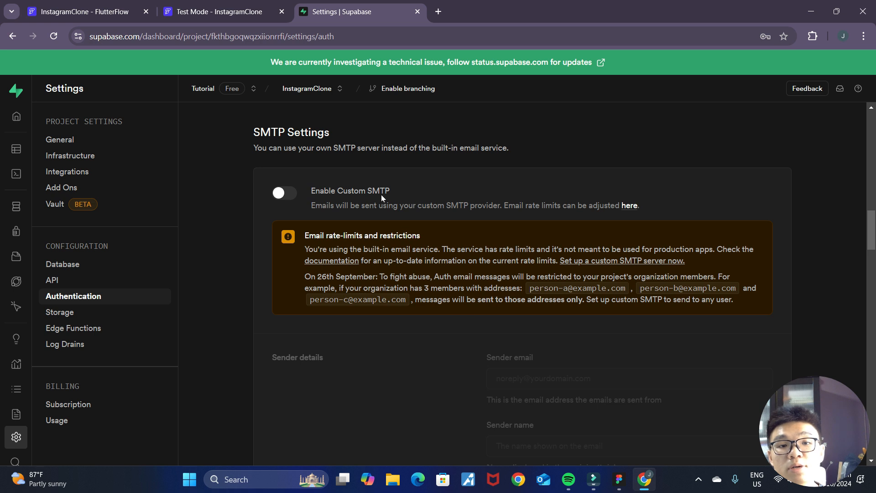
- Switch back to the Test Mode app, replace the register form's email with a different email address, and create the account
{"action": "key", "text": "ctrl+shift+Tab"}
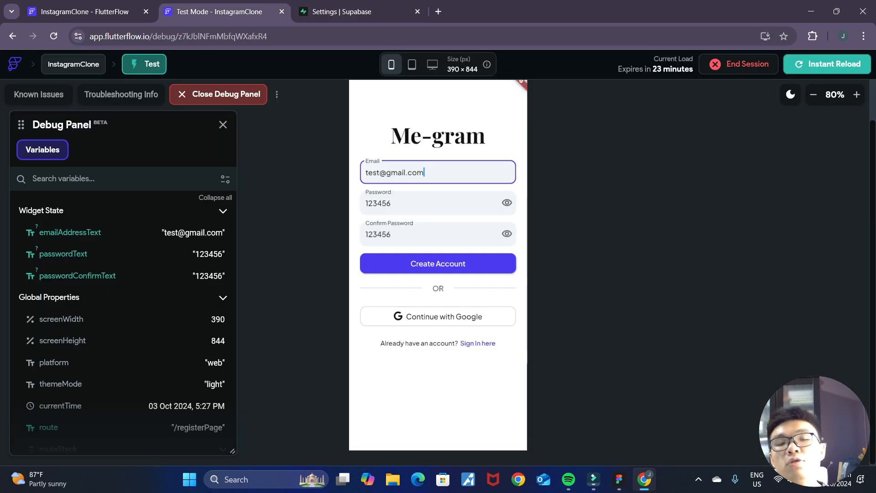
{"action": "left_click", "coordinate": [318, 12]}
{"action": "left_click", "coordinate": [258, 11]}
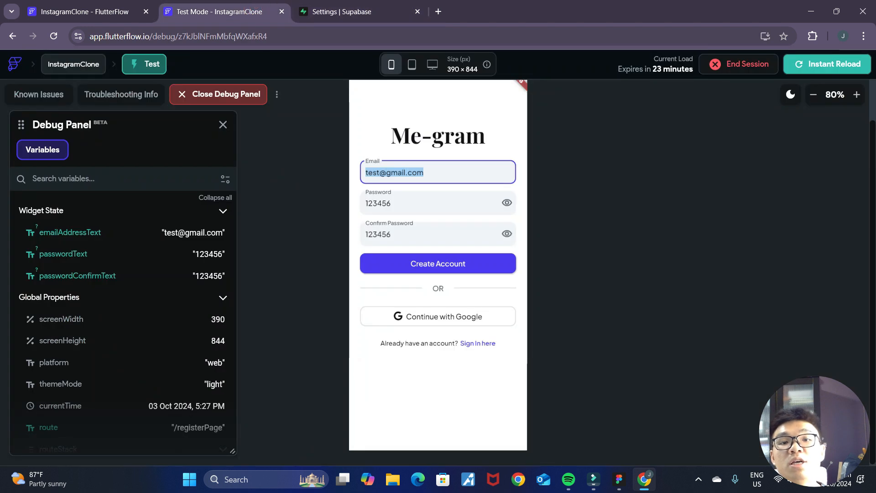
{"action": "type", "text": "olotlweas"}
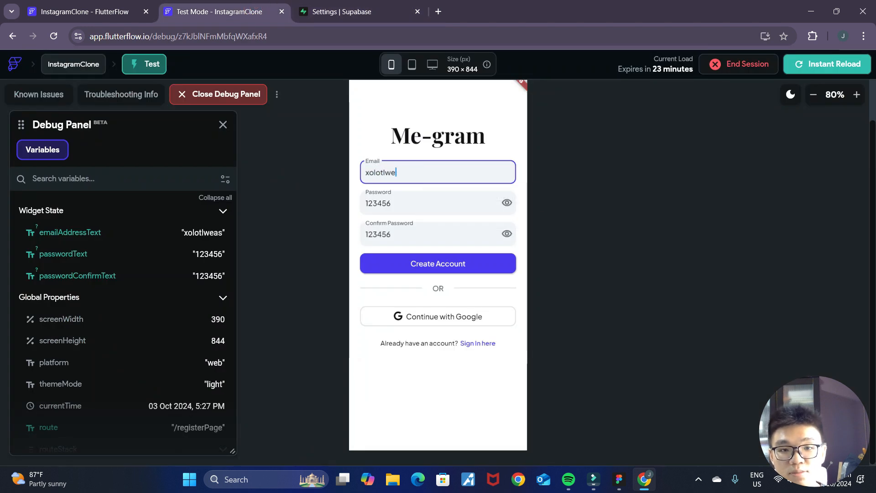
{"action": "key", "text": "BackSpace"}
{"action": "type", "text": "astaken"}
{"action": "left_click", "coordinate": [486, 197]}
{"action": "left_click", "coordinate": [448, 269]}
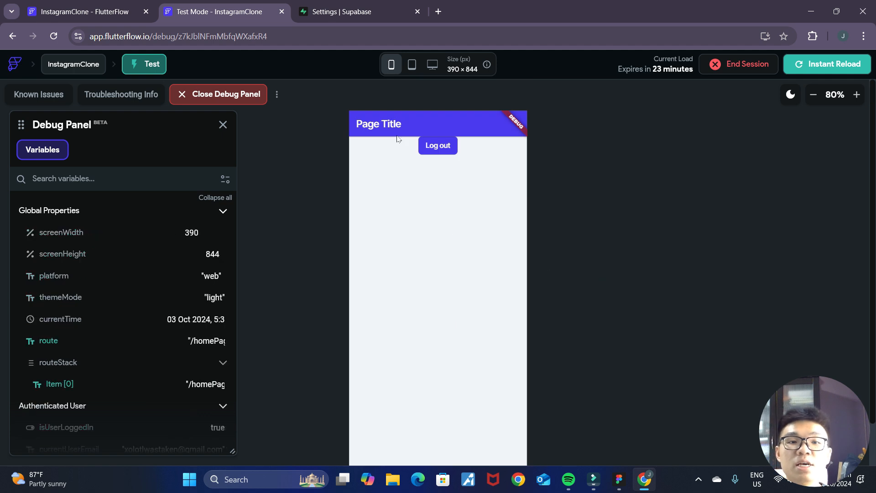
- Switch to Supabase and check the project's Authentication Users list for the newly registered account
{"action": "left_click", "coordinate": [402, 12]}
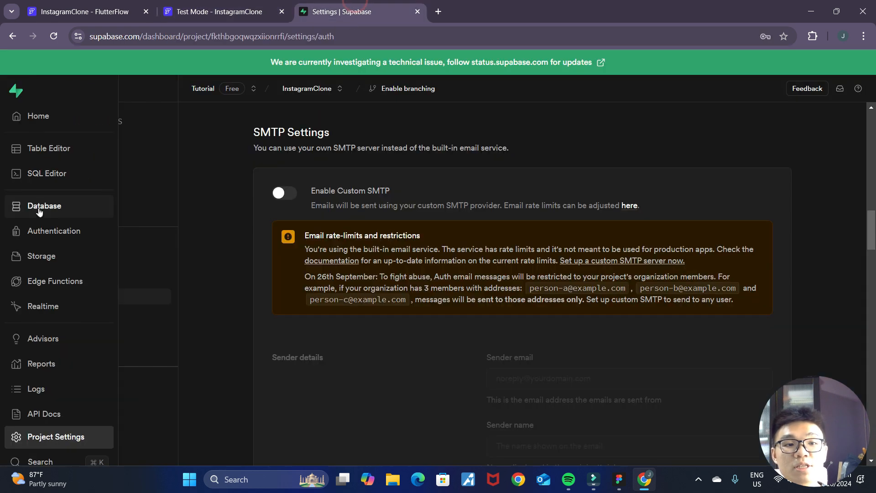
{"action": "left_click", "coordinate": [26, 232]}
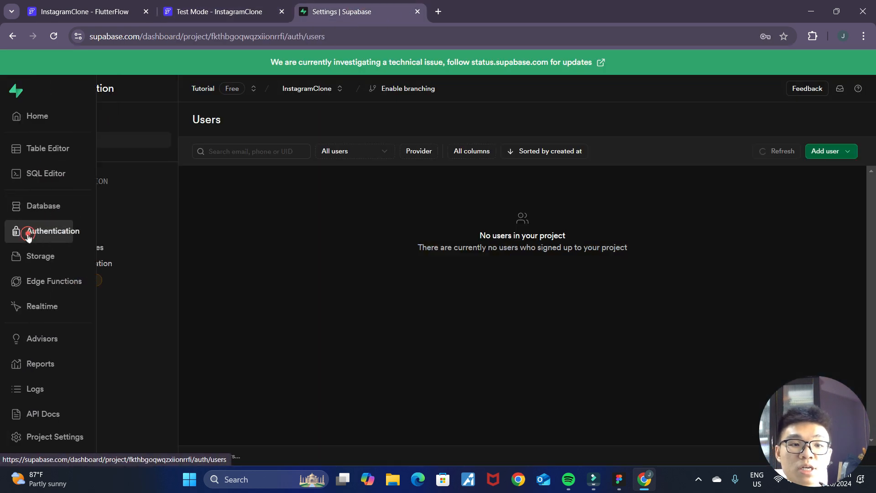
{"action": "left_click_drag", "start_coordinate": [414, 441], "coordinate": [357, 434]}
{"action": "left_click_drag", "start_coordinate": [585, 440], "coordinate": [461, 432]}
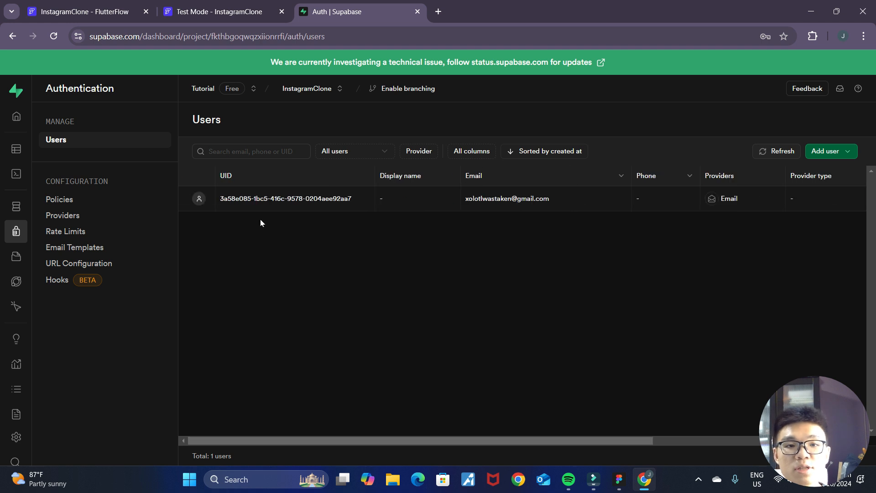
- Switch back to the Test Mode app, log out of the current account, and open the sign-in page
{"action": "left_click", "coordinate": [235, 11]}
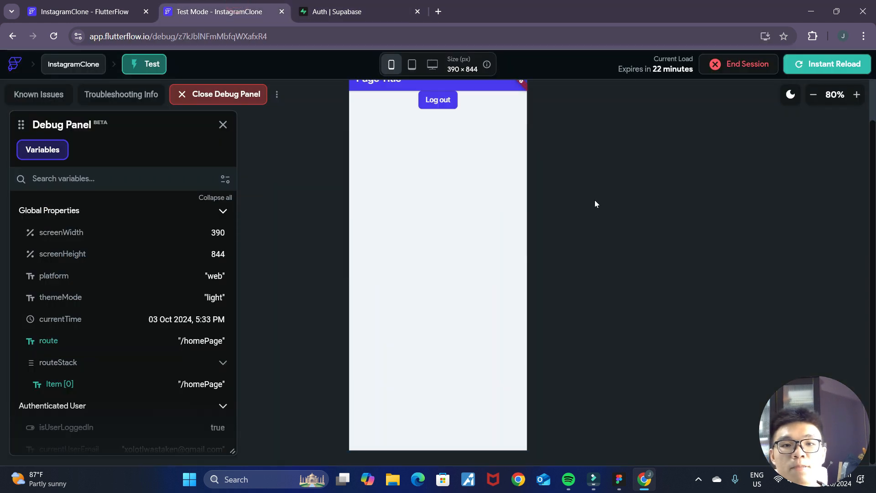
{"action": "left_click", "coordinate": [425, 144]}
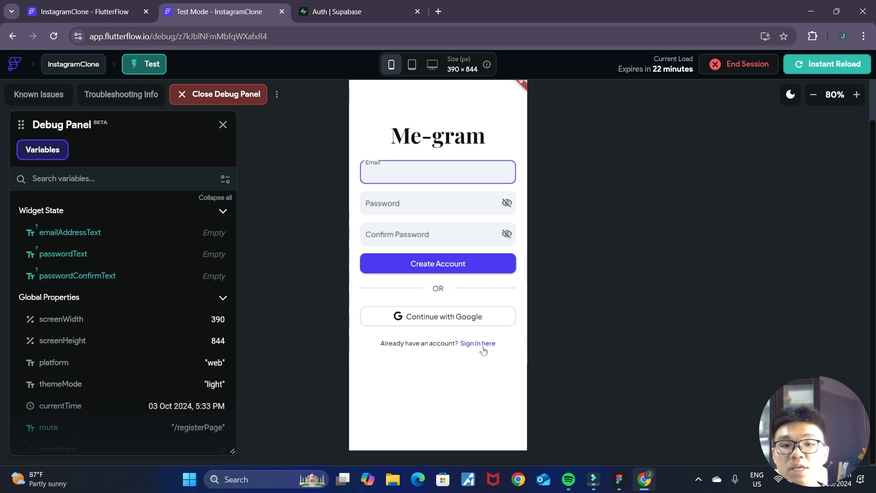
{"action": "left_click", "coordinate": [482, 347]}
- Sign in to the test app with the registered account's email address and password
{"action": "left_click", "coordinate": [440, 176]}
{"action": "type", "text": "xolotl"}
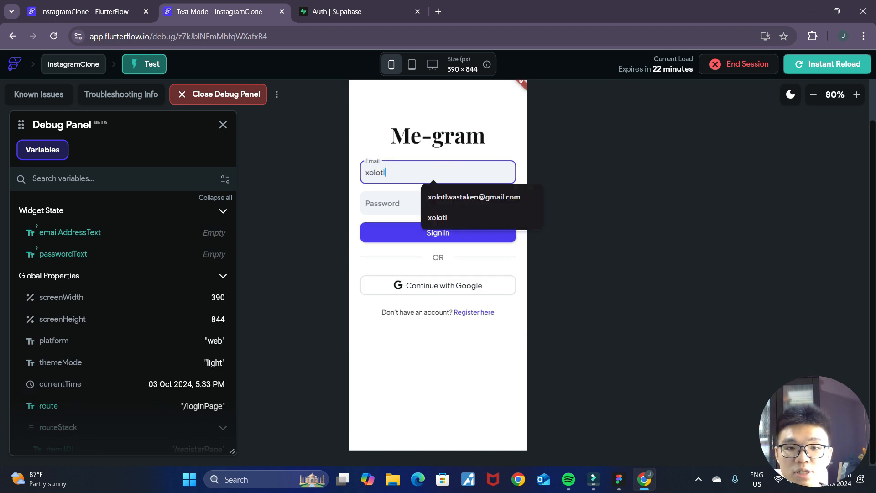
{"action": "left_click", "coordinate": [457, 196]}
{"action": "left_click", "coordinate": [399, 204]}
{"action": "type", "text": "123456"}
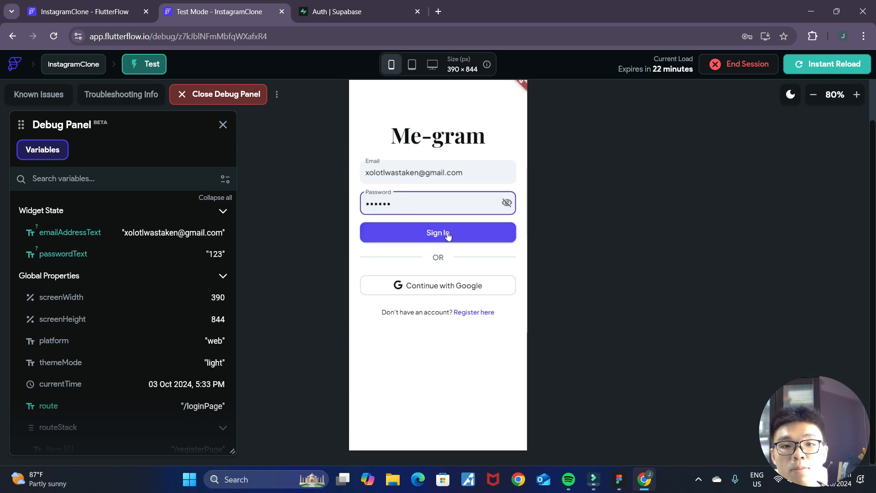
{"action": "left_click", "coordinate": [506, 203]}
{"action": "left_click", "coordinate": [461, 237]}
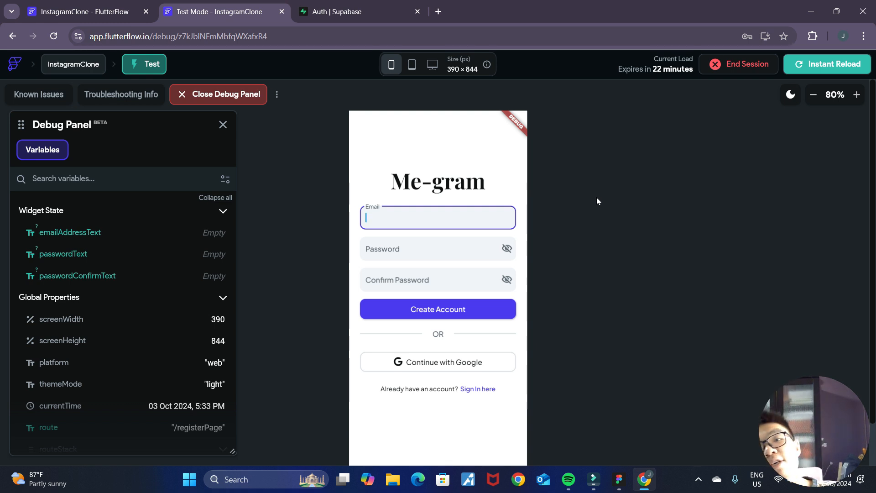
- Switch to Supabase and enable custom SMTP in the project's Authentication settings
{"action": "left_click", "coordinate": [351, 12]}
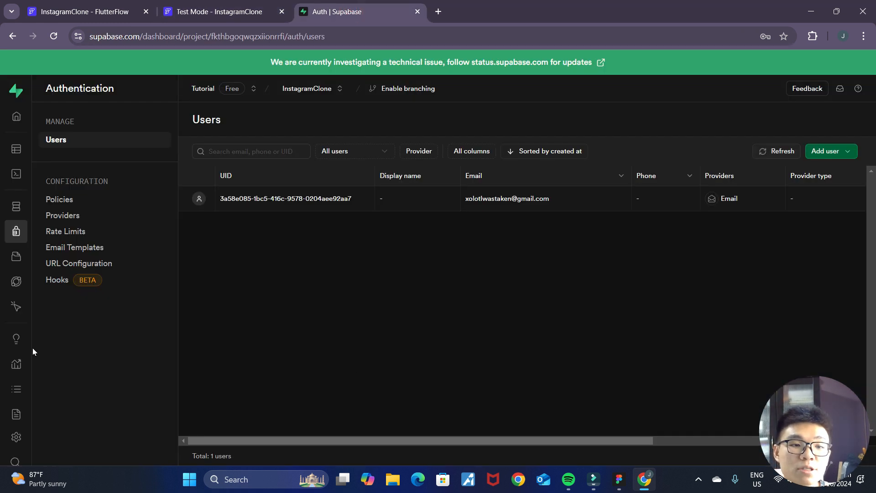
{"action": "left_click", "coordinate": [18, 437]}
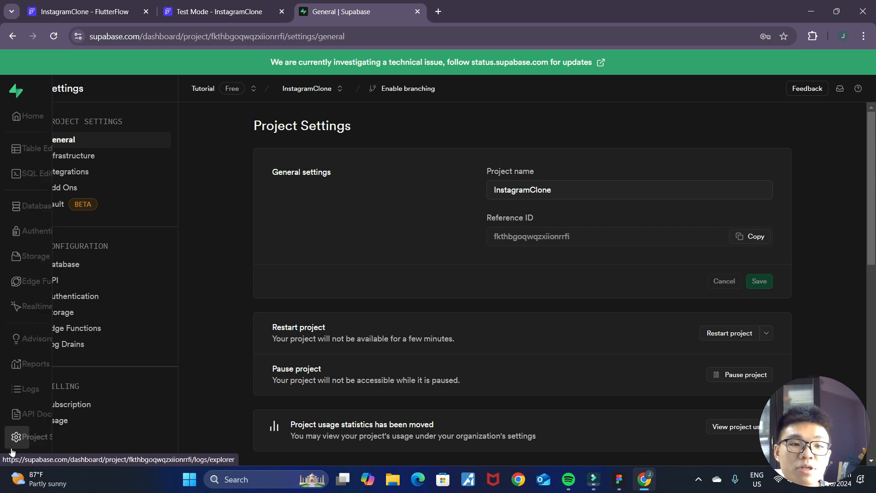
{"action": "left_click", "coordinate": [76, 304]}
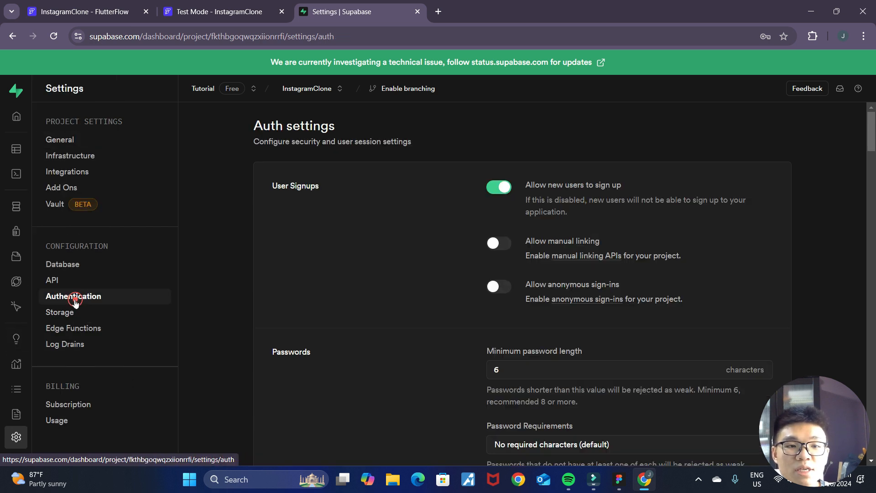
{"action": "scroll", "coordinate": [374, 285], "scroll_direction": "down", "scroll_amount": 10}
{"action": "scroll", "coordinate": [379, 282], "scroll_direction": "down", "scroll_amount": 15}
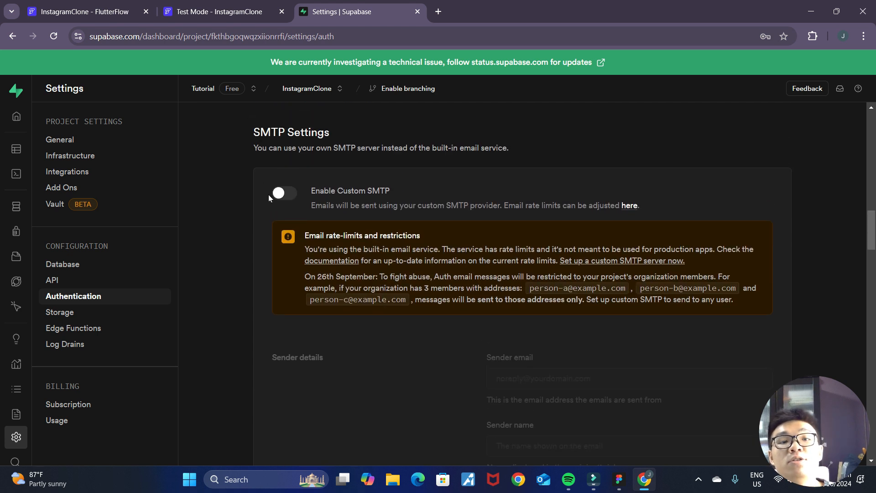
{"action": "left_click", "coordinate": [279, 195]}
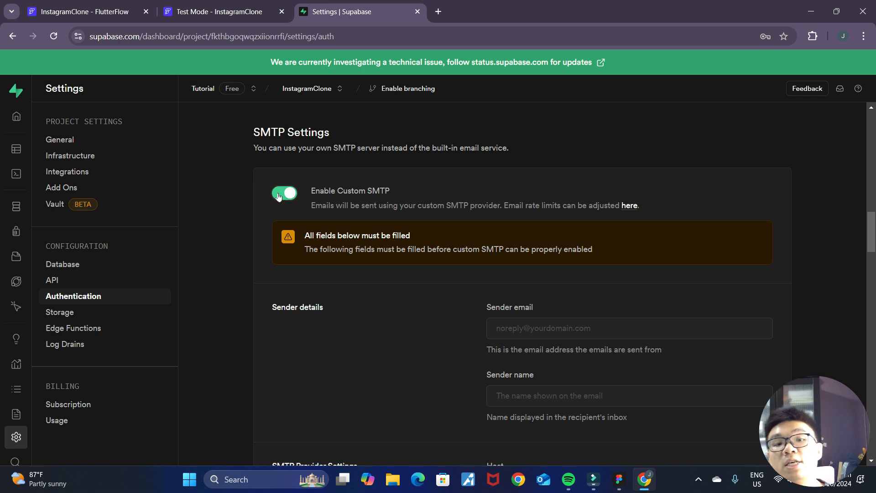
- Open Resend in a new browser tab and view the account's domains
{"action": "left_click", "coordinate": [438, 11]}
{"action": "left_click", "coordinate": [446, 36]}
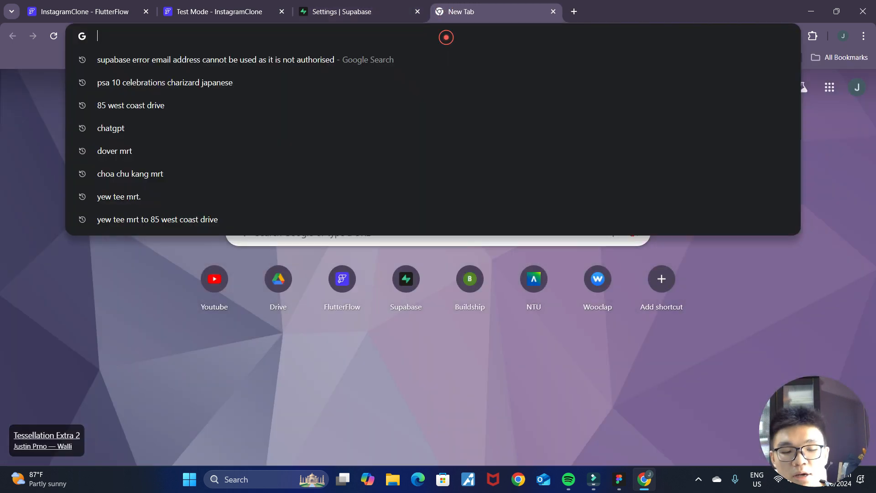
{"action": "type", "text": "rese"}
{"action": "key", "text": "Return"}
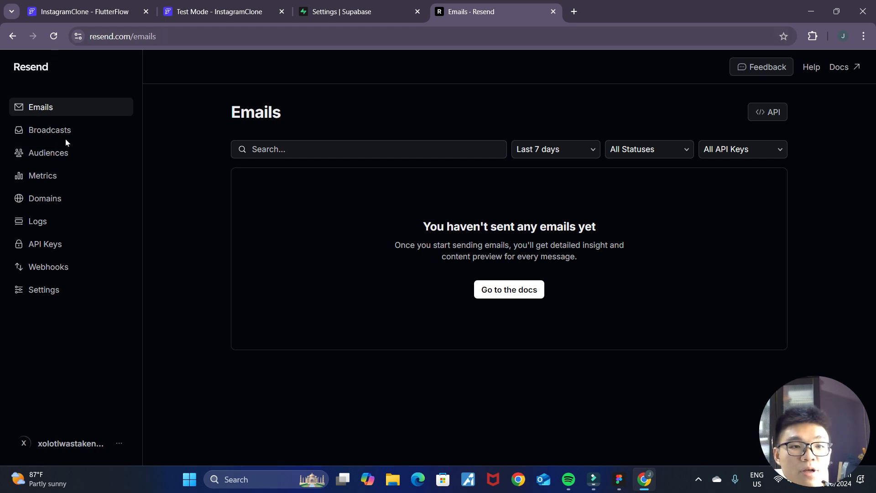
{"action": "left_click", "coordinate": [56, 196]}
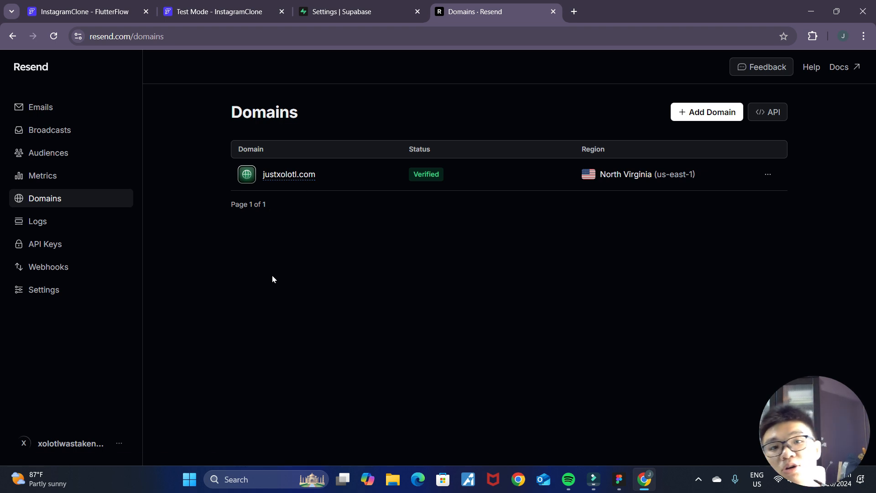
- Create a Resend API key named InstagramClone with Sending access, limited to the justxolotl.com domain
{"action": "left_click", "coordinate": [80, 252]}
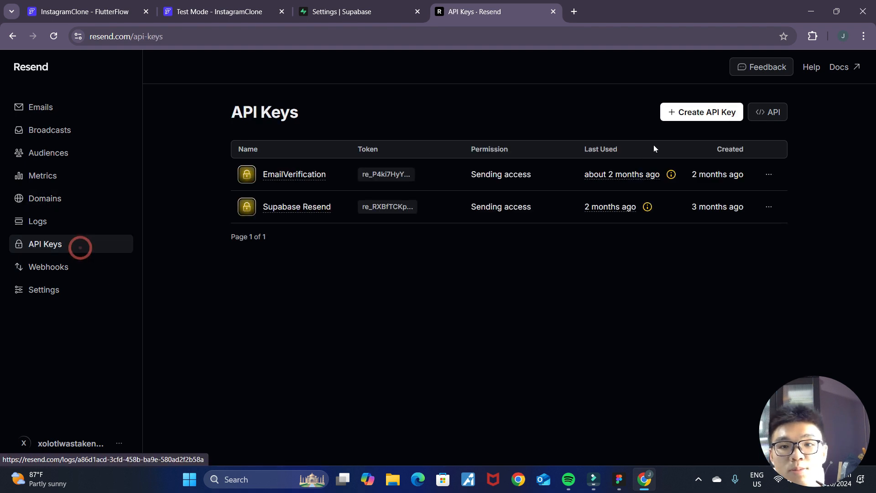
{"action": "left_click", "coordinate": [696, 112]}
{"action": "left_click", "coordinate": [387, 218]}
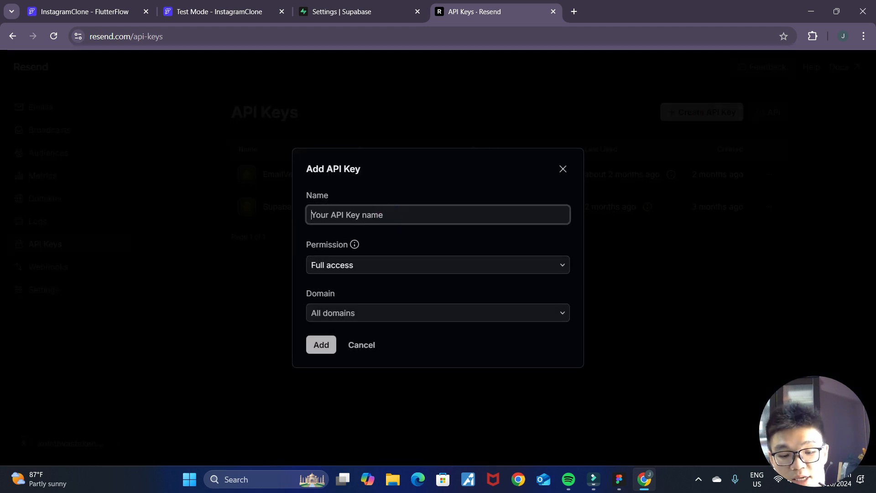
{"action": "type", "text": "InstagramClone"}
{"action": "left_click", "coordinate": [378, 266]}
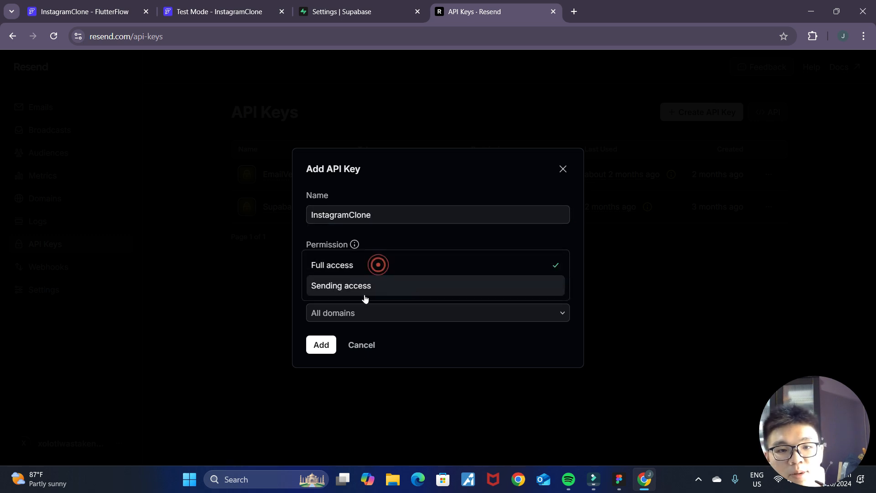
{"action": "left_click", "coordinate": [364, 286]}
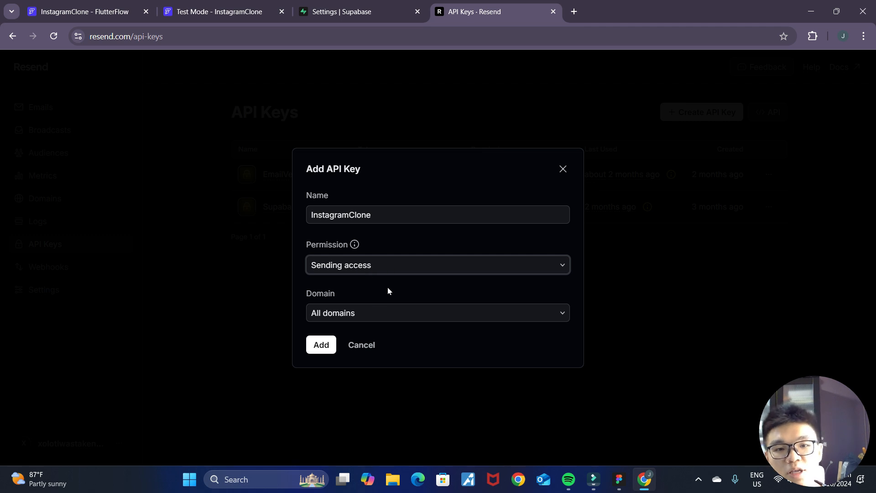
{"action": "left_click", "coordinate": [386, 312]}
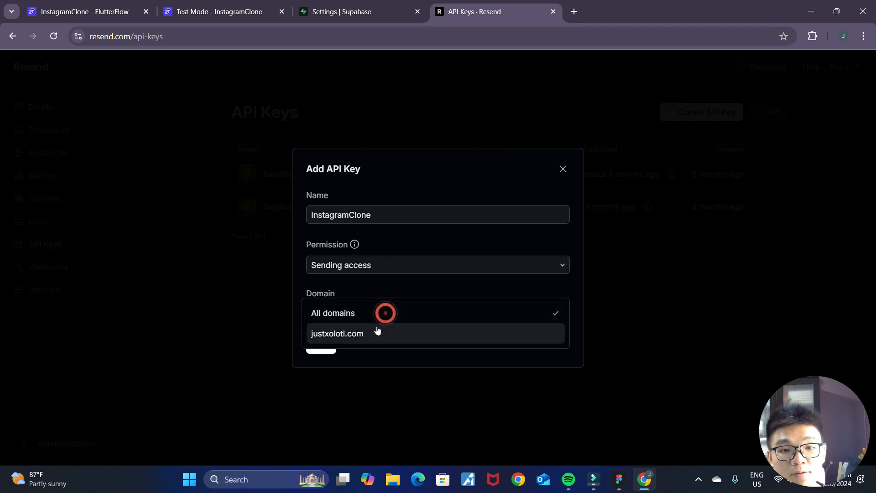
{"action": "left_click", "coordinate": [380, 335]}
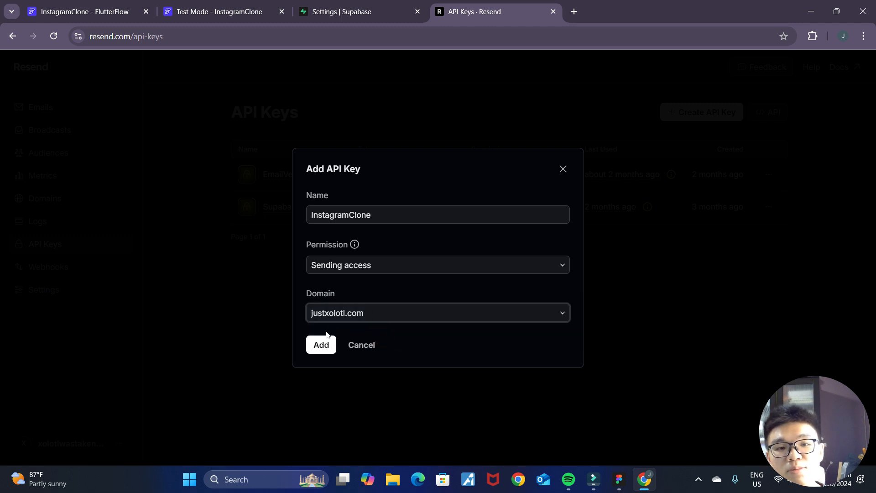
{"action": "left_click", "coordinate": [321, 345]}
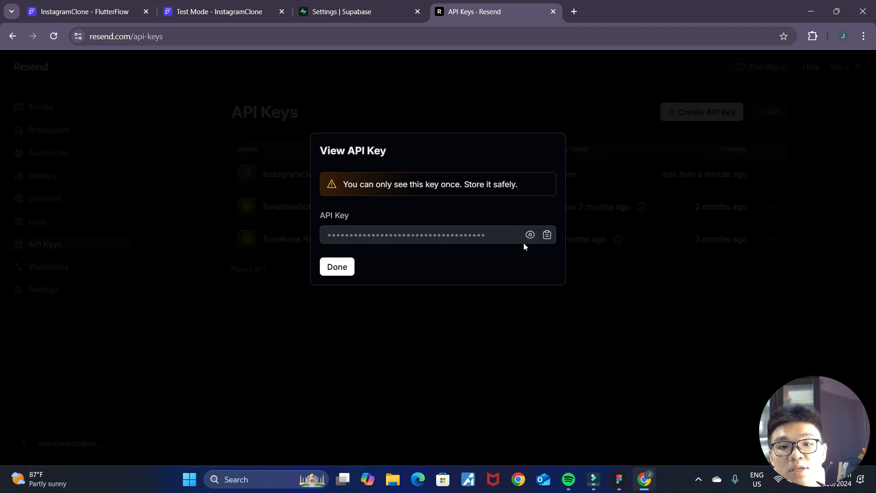
- Copy the new API key, paste it into a blank Notepad document, and dismiss the key view in Resend
{"action": "left_click", "coordinate": [546, 234]}
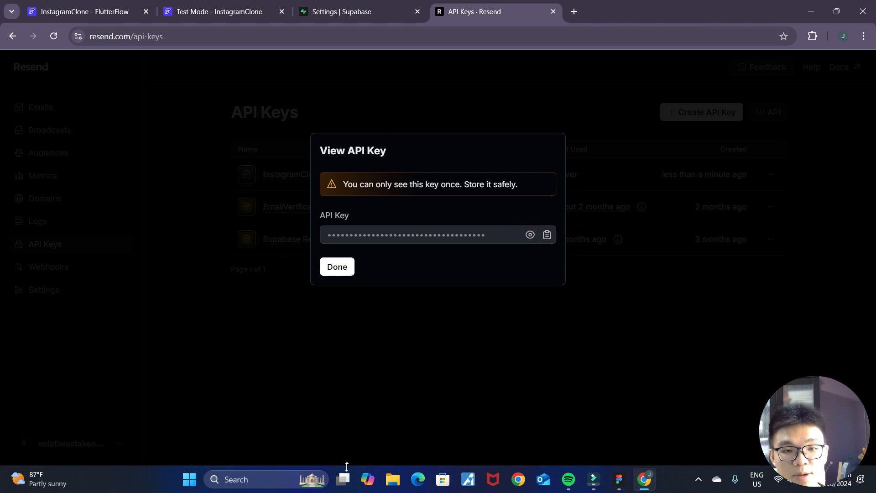
{"action": "key", "text": "super"}
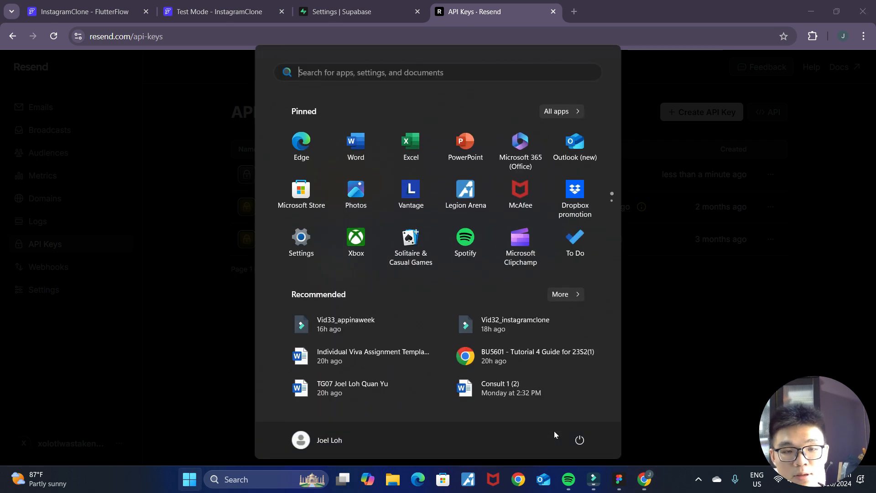
{"action": "type", "text": "notepad"}
{"action": "key", "text": "Return"}
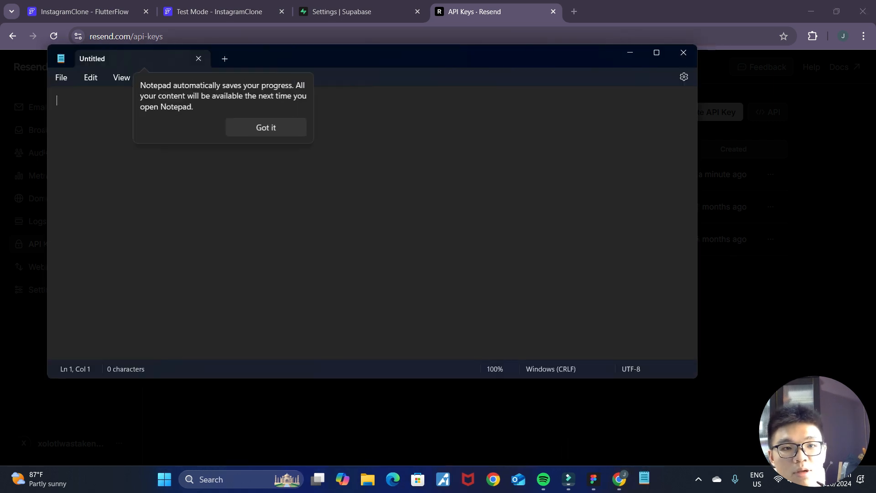
{"action": "left_click", "coordinate": [252, 123]}
{"action": "key", "text": "ctrl+v"}
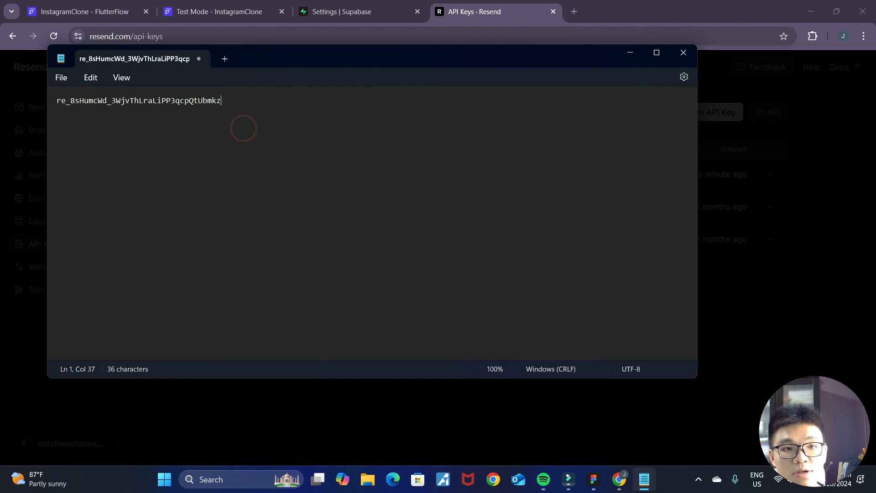
{"action": "left_click", "coordinate": [630, 52]}
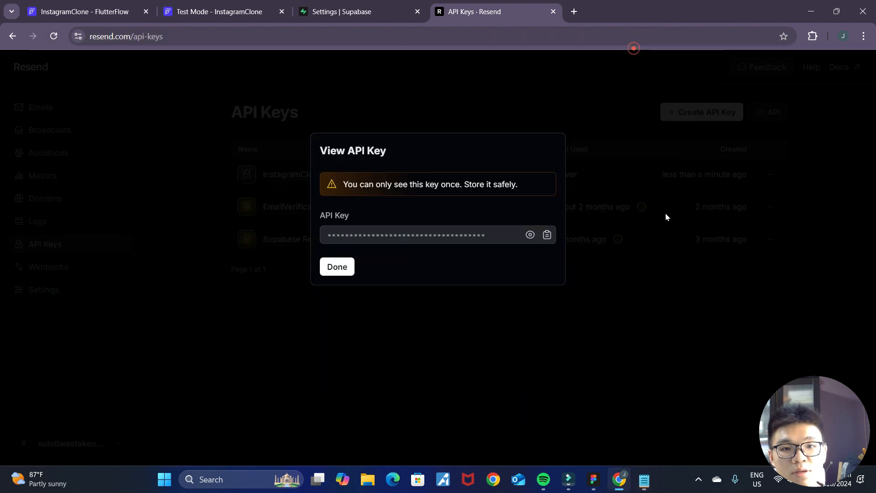
{"action": "left_click", "coordinate": [343, 268]}
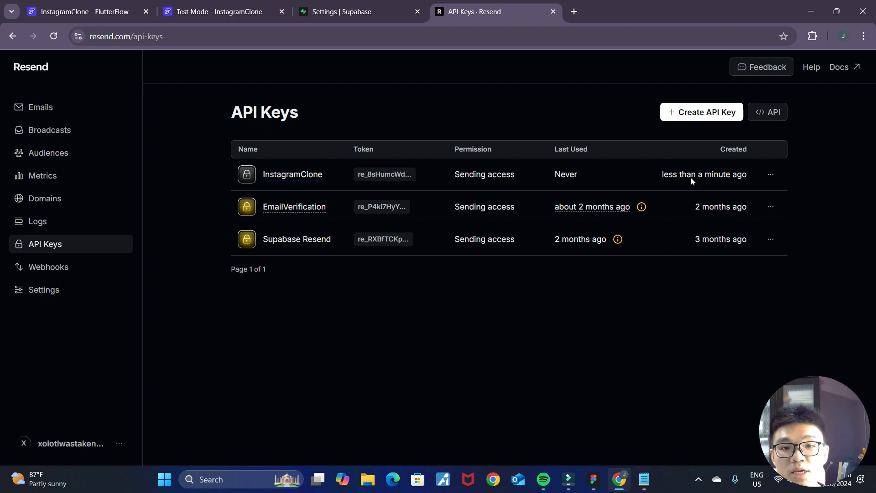
{"action": "left_click", "coordinate": [768, 175]}
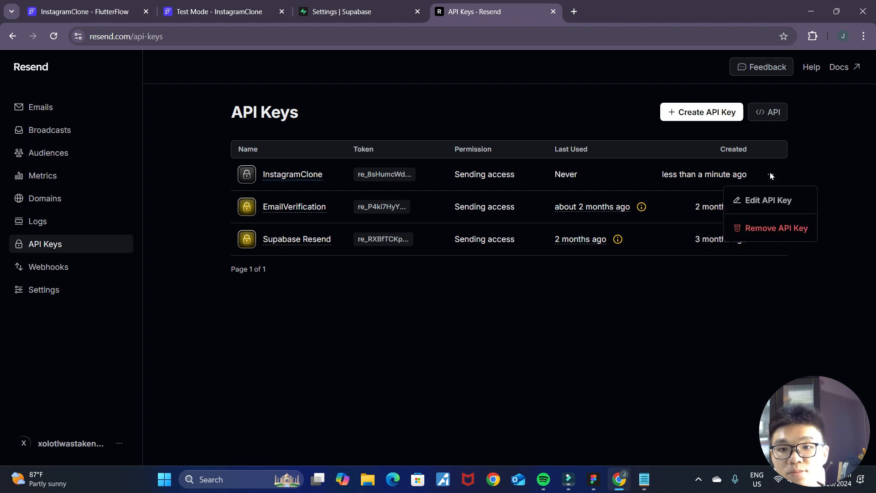
{"action": "left_click", "coordinate": [489, 297]}
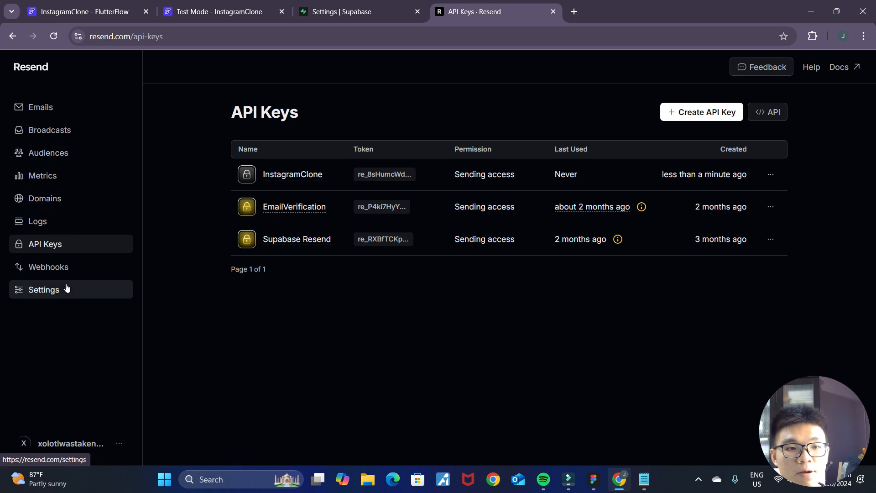
- Examine the host, port, user and password details in Resend's SMTP settings
{"action": "left_click", "coordinate": [52, 297]}
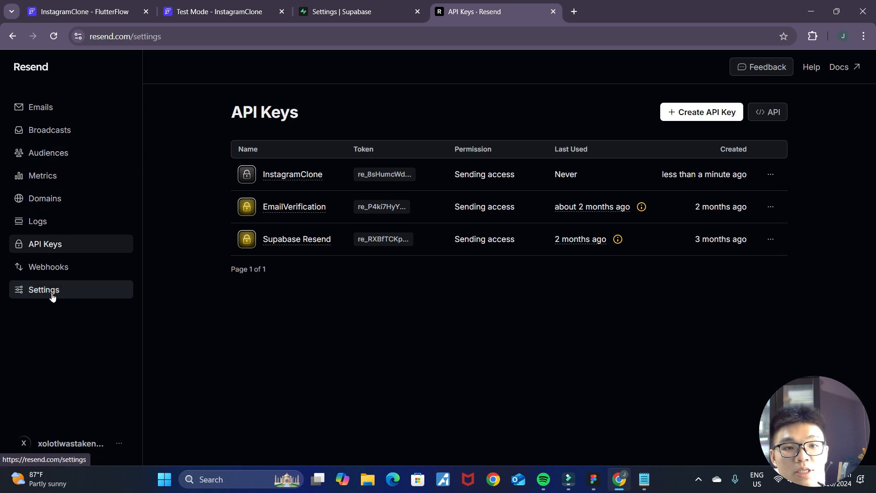
{"action": "left_click", "coordinate": [351, 154]}
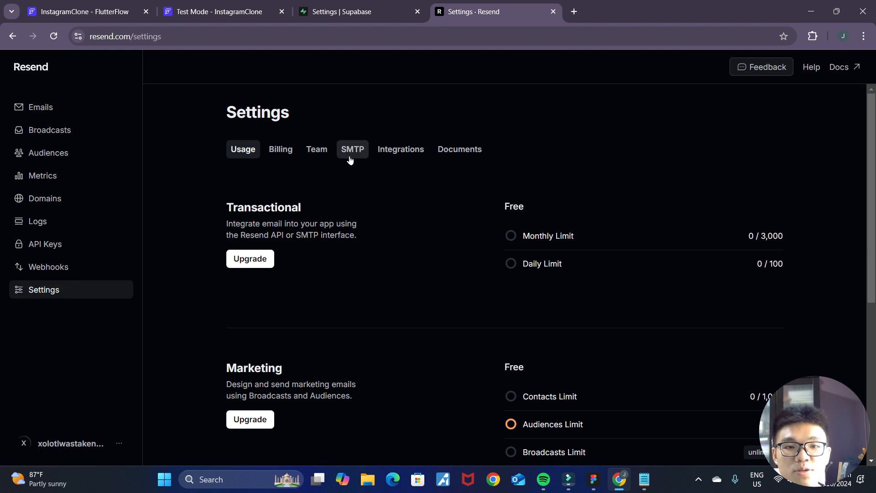
{"action": "scroll", "coordinate": [559, 260], "scroll_direction": "down", "scroll_amount": 1}
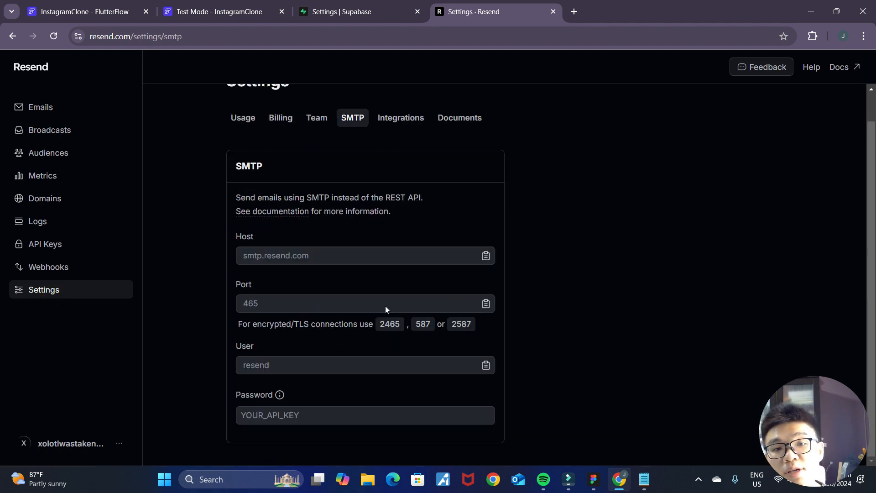
- Switch to Supabase and fill in the custom SMTP sender email with an address on the justxolotl.com domain
{"action": "left_click", "coordinate": [341, 11]}
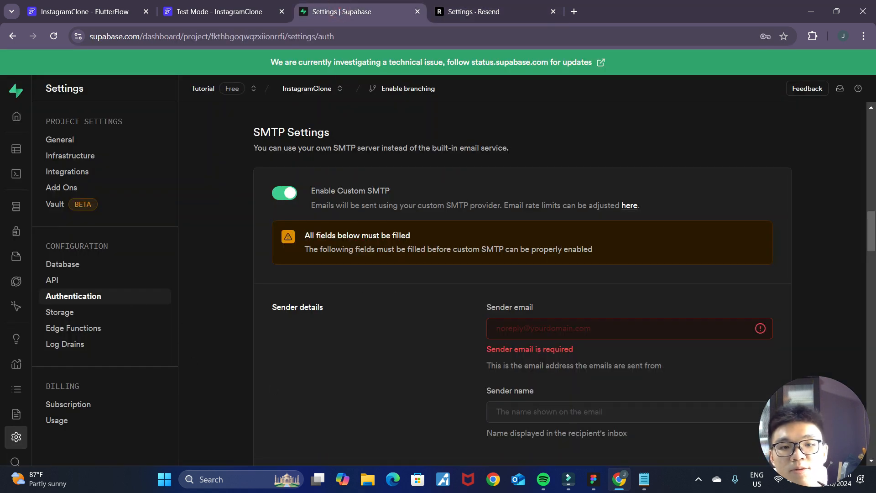
{"action": "scroll", "coordinate": [558, 287], "scroll_direction": "down", "scroll_amount": 2}
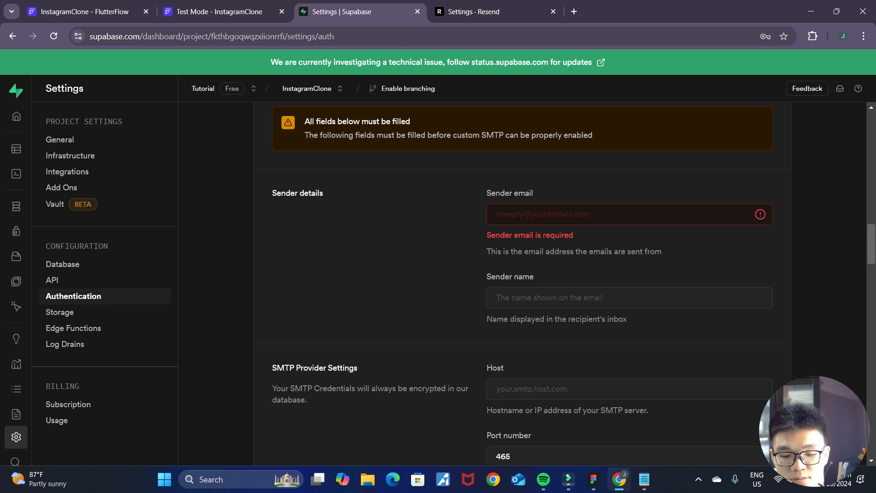
{"action": "left_click", "coordinate": [497, 214]}
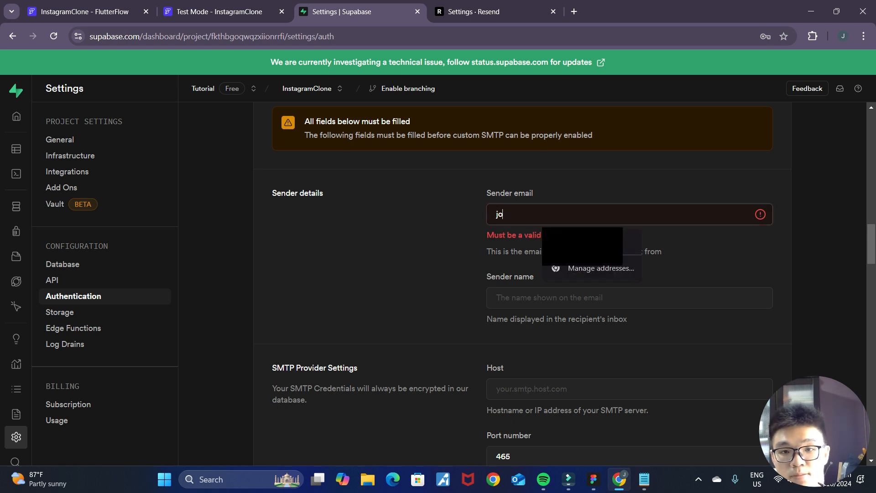
{"action": "left_click", "coordinate": [593, 243]}
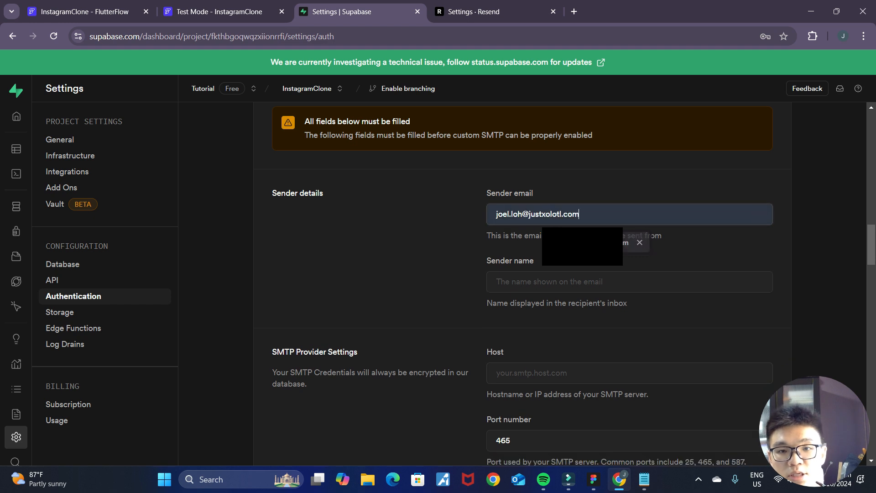
- Fill in the sender name for the custom SMTP sender details with the saved first-name suggestion
{"action": "left_click", "coordinate": [595, 214]}
{"action": "left_click", "coordinate": [696, 257]}
{"action": "left_click", "coordinate": [561, 284]}
{"action": "scroll", "coordinate": [705, 264], "scroll_direction": "down", "scroll_amount": 3}
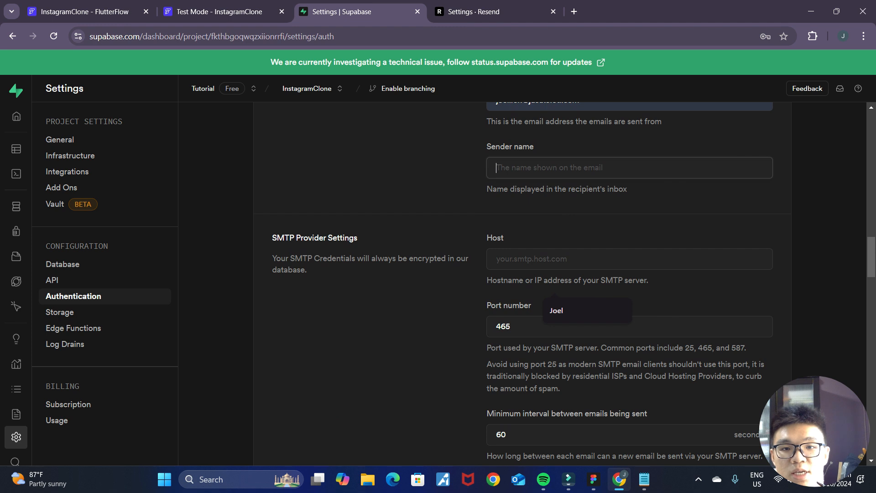
{"action": "scroll", "coordinate": [475, 273], "scroll_direction": "up", "scroll_amount": 2}
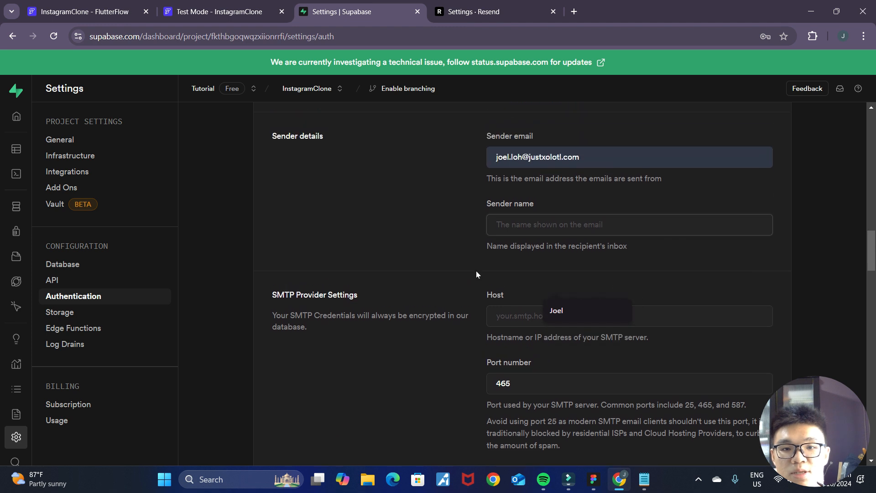
{"action": "left_click", "coordinate": [592, 311]}
{"action": "scroll", "coordinate": [625, 296], "scroll_direction": "down", "scroll_amount": 1}
{"action": "scroll", "coordinate": [626, 300], "scroll_direction": "up", "scroll_amount": 1}
- Copy the host smtp.resend.com from Resend's SMTP settings into the SMTP host field in Supabase
{"action": "left_click", "coordinate": [563, 319]}
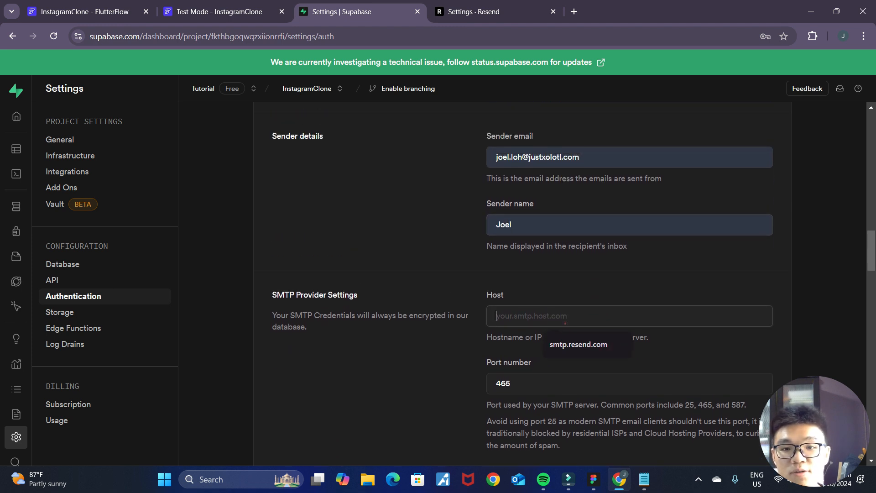
{"action": "scroll", "coordinate": [642, 302], "scroll_direction": "down", "scroll_amount": 2}
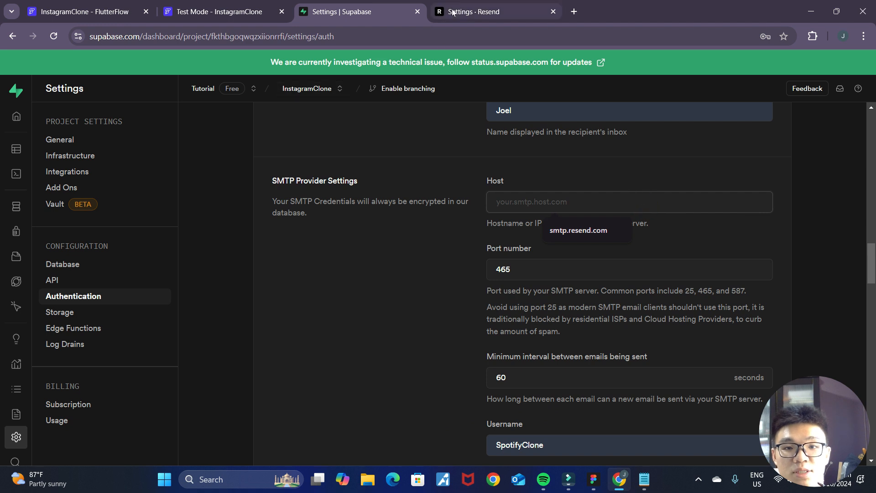
{"action": "left_click", "coordinate": [475, 11]}
{"action": "left_click", "coordinate": [486, 255]}
{"action": "left_click", "coordinate": [347, 12]}
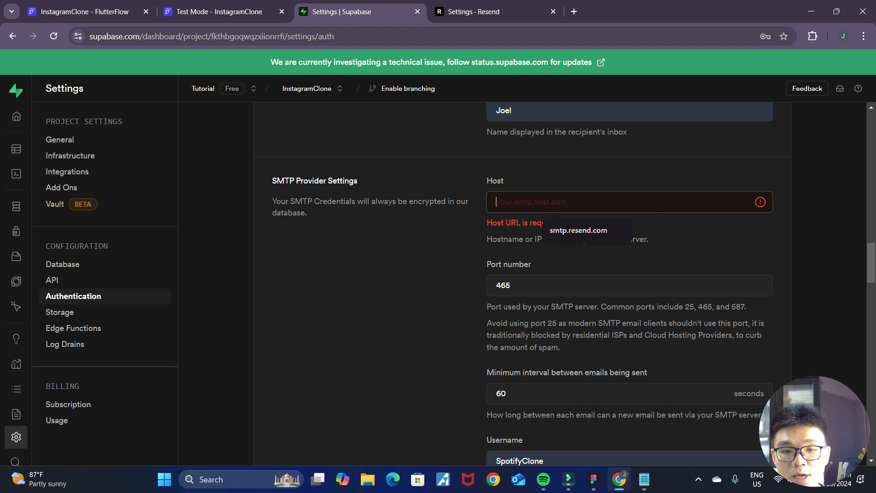
{"action": "key", "text": "ctrl+v"}
- Compare the port number in Resend's SMTP settings with the port number set in Supabase
{"action": "left_click", "coordinate": [469, 12]}
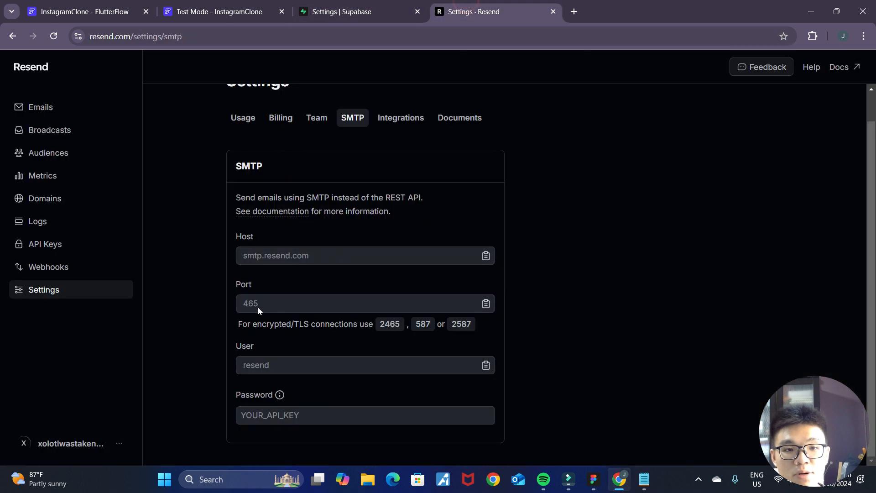
{"action": "left_click", "coordinate": [325, 5]}
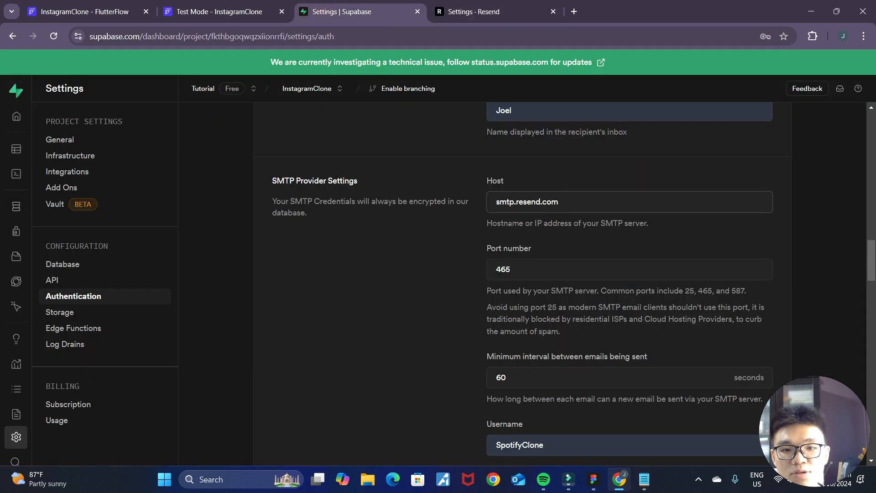
{"action": "left_click", "coordinate": [493, 6]}
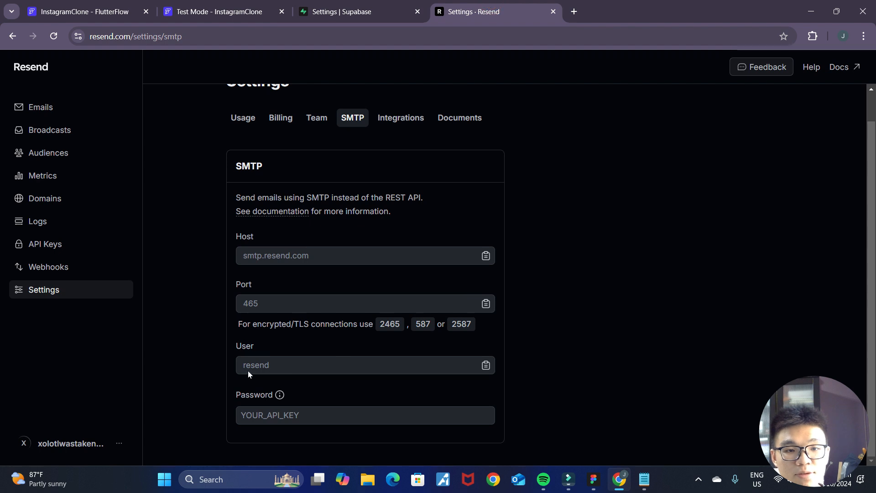
{"action": "left_click", "coordinate": [315, 2]}
- Clear the prefilled SMTP username and password in the Supabase SMTP provider settings
{"action": "scroll", "coordinate": [638, 284], "scroll_direction": "down", "scroll_amount": 2}
{"action": "double_click", "coordinate": [584, 333]}
{"action": "key", "text": "BackSpace"}
{"action": "double_click", "coordinate": [586, 382]}
{"action": "key", "text": "BackSpace"}
- Copy the user value resend from Resend's SMTP settings into the SMTP username field in Supabase
{"action": "left_click", "coordinate": [511, 340]}
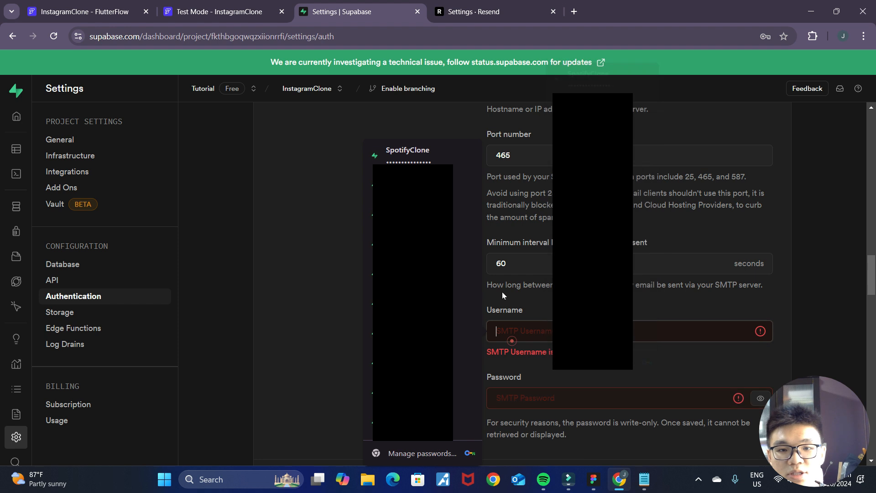
{"action": "left_click", "coordinate": [456, 3]}
{"action": "left_click", "coordinate": [485, 366]}
{"action": "left_click", "coordinate": [339, 3]}
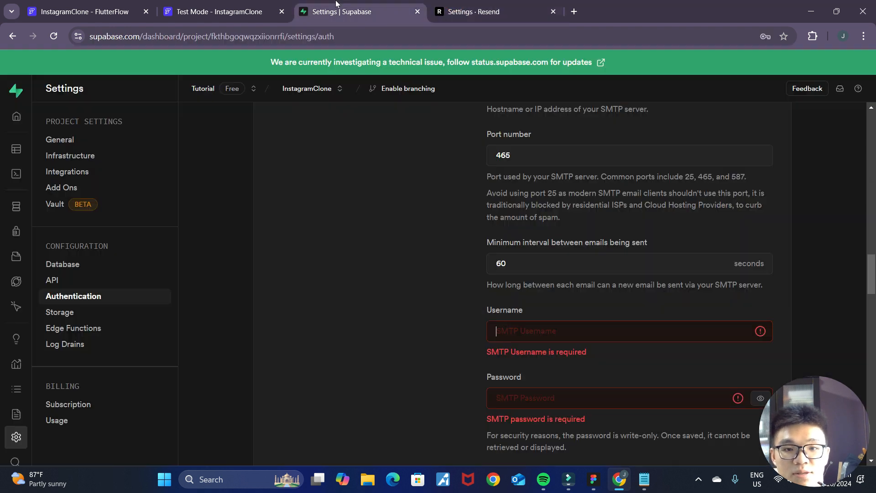
{"action": "key", "text": "ctrl+v"}
- Copy the API key from the Notepad document and paste it into the SMTP password field in Supabase
{"action": "left_click", "coordinate": [562, 384]}
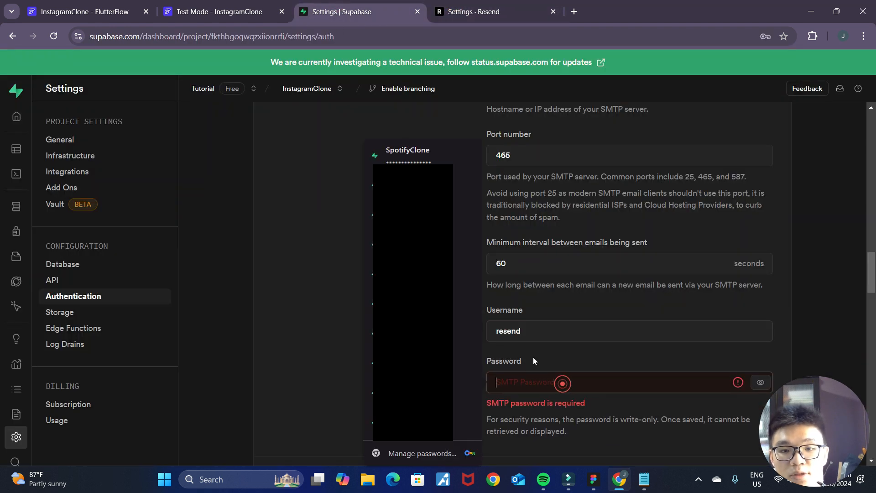
{"action": "left_click", "coordinate": [591, 365]}
{"action": "left_click", "coordinate": [465, 12]}
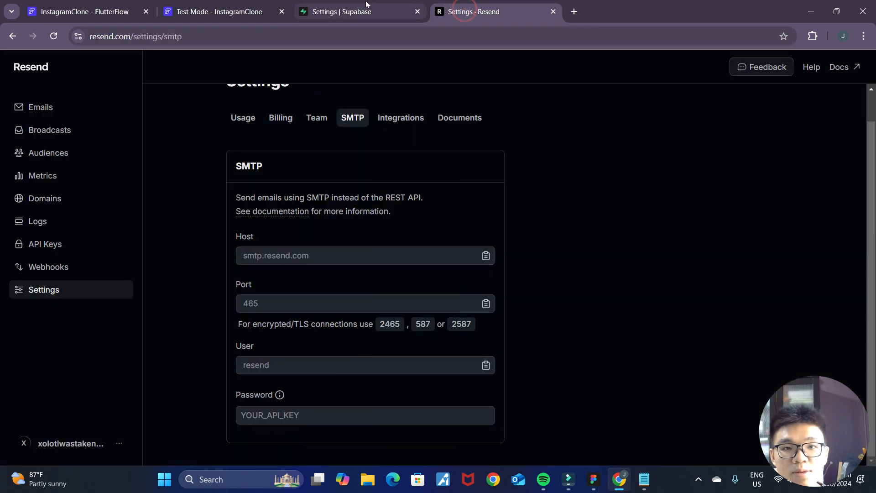
{"action": "left_click", "coordinate": [366, 4]}
{"action": "left_click", "coordinate": [644, 479]}
{"action": "left_click_drag", "start_coordinate": [241, 105], "coordinate": [53, 105]}
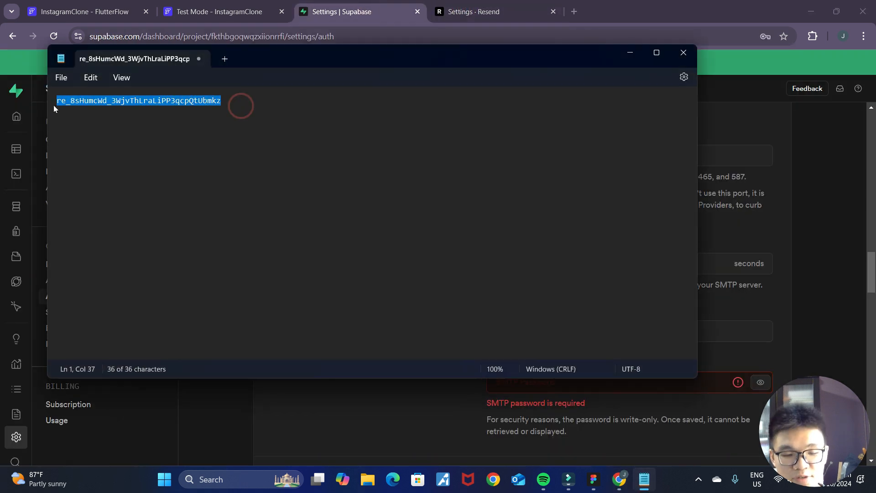
{"action": "left_click", "coordinate": [629, 52]}
{"action": "left_click", "coordinate": [570, 382]}
{"action": "key", "text": "ctrl+v"}
- Save the custom SMTP settings and review the sender details
{"action": "scroll", "coordinate": [696, 347], "scroll_direction": "down", "scroll_amount": 5}
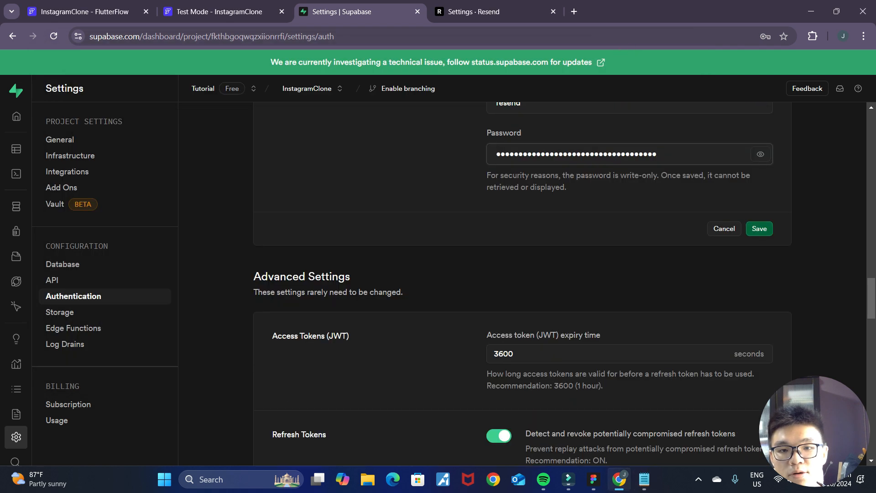
{"action": "scroll", "coordinate": [522, 283], "scroll_direction": "up", "scroll_amount": 4}
{"action": "left_click", "coordinate": [760, 399]}
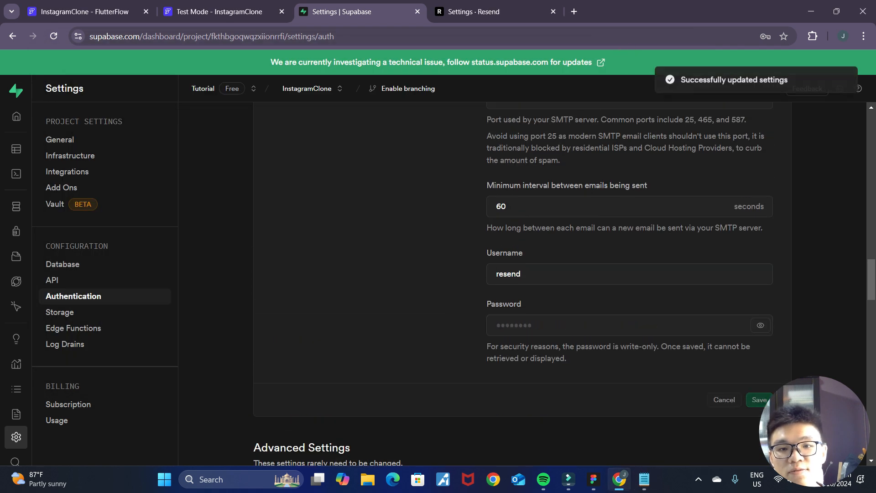
{"action": "scroll", "coordinate": [811, 318], "scroll_direction": "up", "scroll_amount": 8}
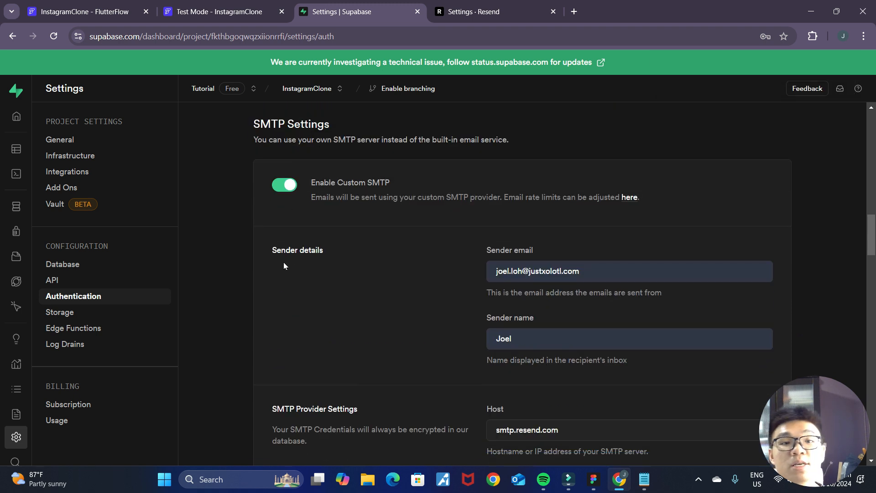
- Switch to the FlutterFlow test session and enter a test email address on the registration page
{"action": "left_click", "coordinate": [184, 10]}
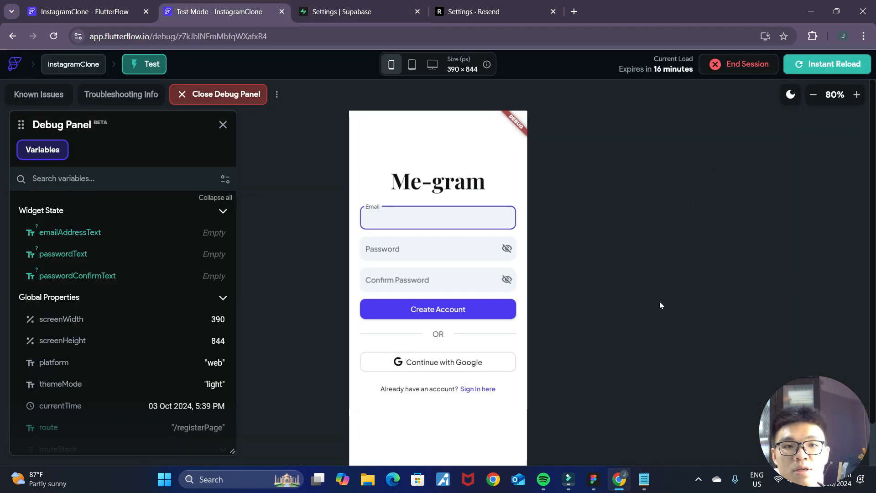
{"action": "left_click", "coordinate": [463, 222]}
{"action": "type", "text": "test@gmail.com"}
- Enter the account password in both password fields with the text revealed, and create the account
{"action": "left_click", "coordinate": [431, 252]}
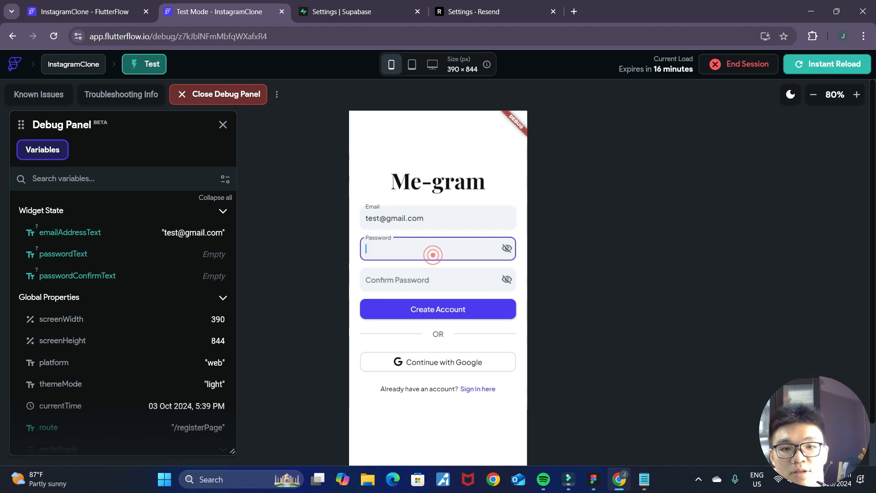
{"action": "type", "text": "123456"}
{"action": "left_click", "coordinate": [507, 248]}
{"action": "left_click", "coordinate": [423, 279]}
{"action": "type", "text": "123456"}
{"action": "left_click", "coordinate": [506, 279]}
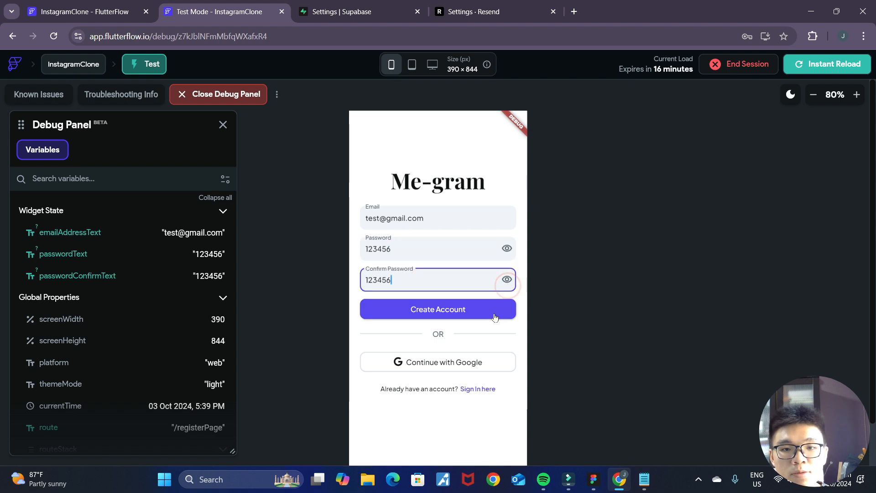
{"action": "left_click", "coordinate": [495, 311]}
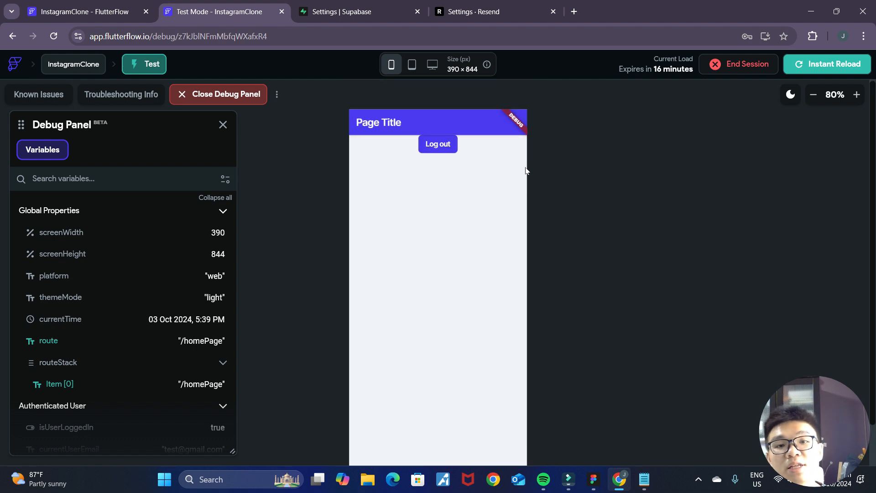
- Log out of the new account and sign back in with its email and password on the login page
{"action": "left_click", "coordinate": [440, 145]}
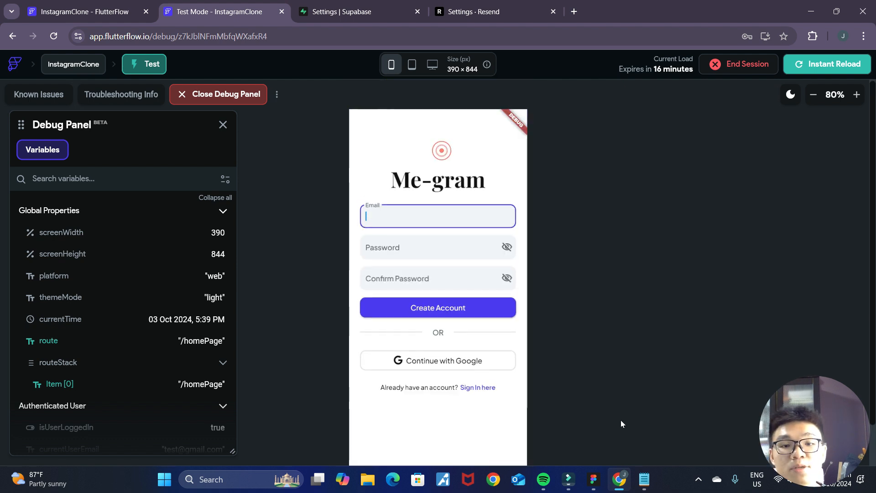
{"action": "left_click", "coordinate": [486, 389]}
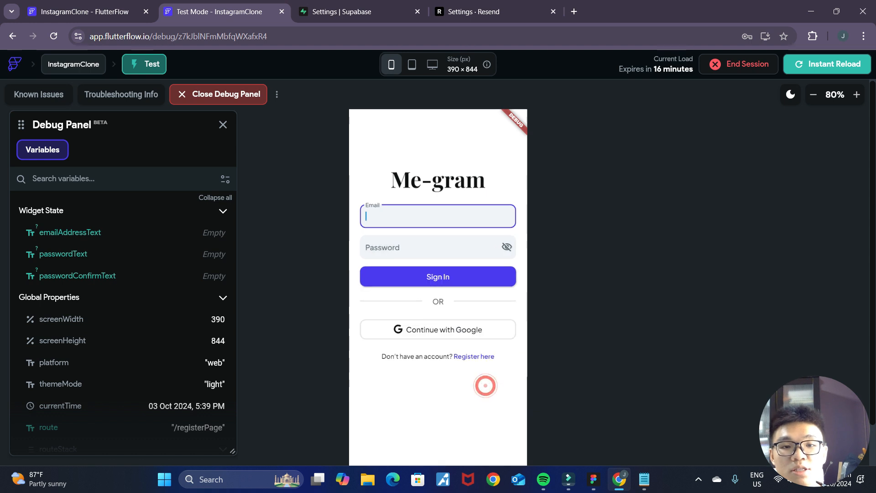
{"action": "left_click", "coordinate": [445, 223]}
{"action": "type", "text": "test@gmail.com"}
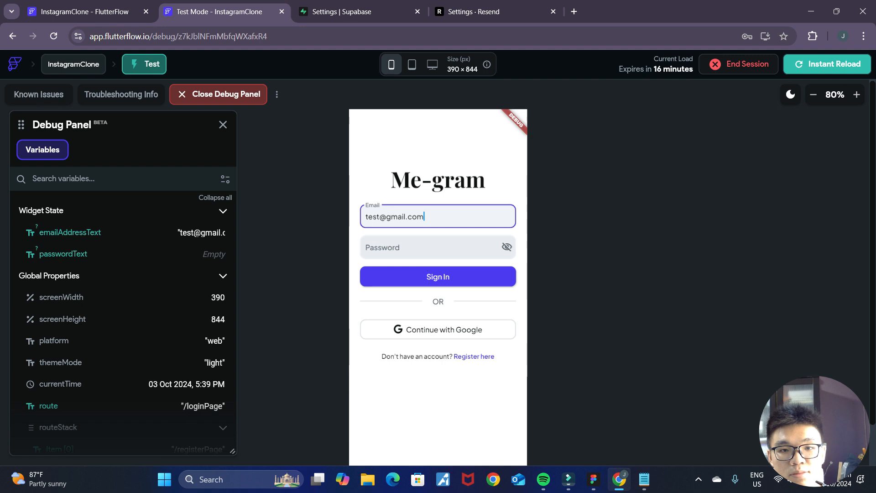
{"action": "left_click", "coordinate": [425, 249]}
{"action": "type", "text": "••3456"}
{"action": "left_click", "coordinate": [457, 276]}
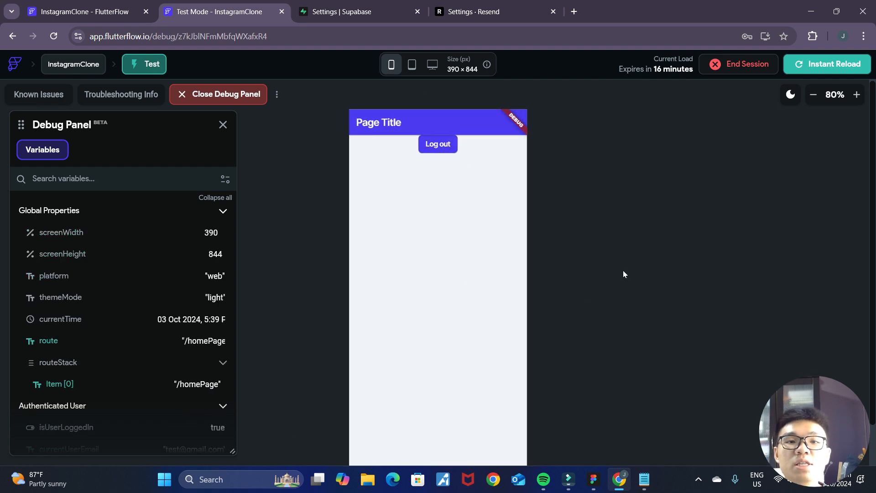
- Switch to Supabase and check the registered accounts in the authentication users list
{"action": "left_click", "coordinate": [346, 12]}
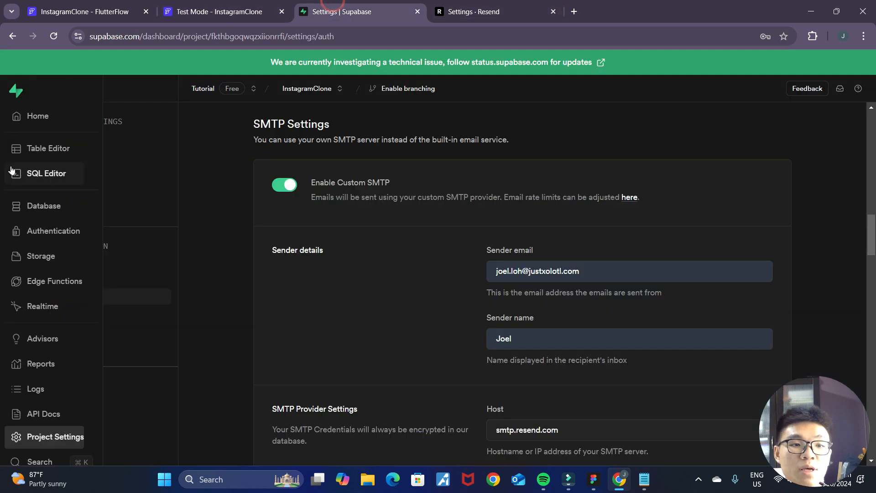
{"action": "left_click", "coordinate": [23, 238]}
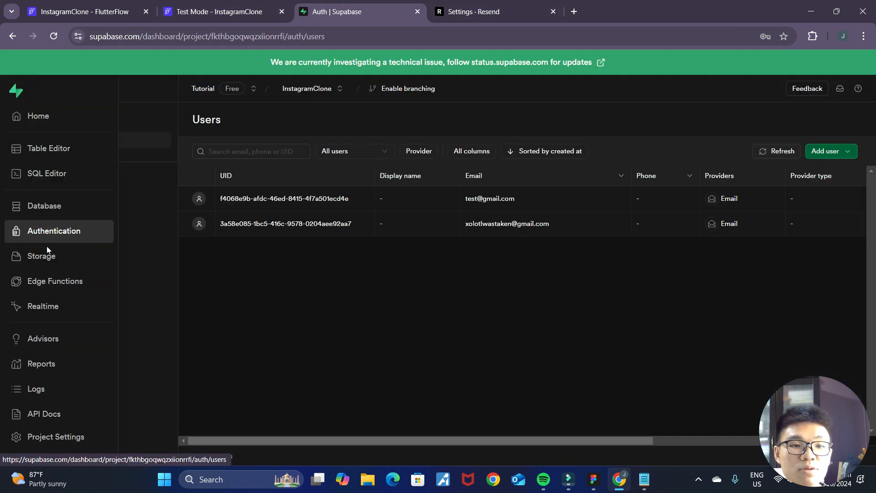
{"action": "mouse_move", "coordinate": [461, 441]}
{"action": "left_mouse_down"}
{"action": "mouse_move", "coordinate": [530, 440]}
{"action": "mouse_move", "coordinate": [463, 441]}
{"action": "left_mouse_up"}
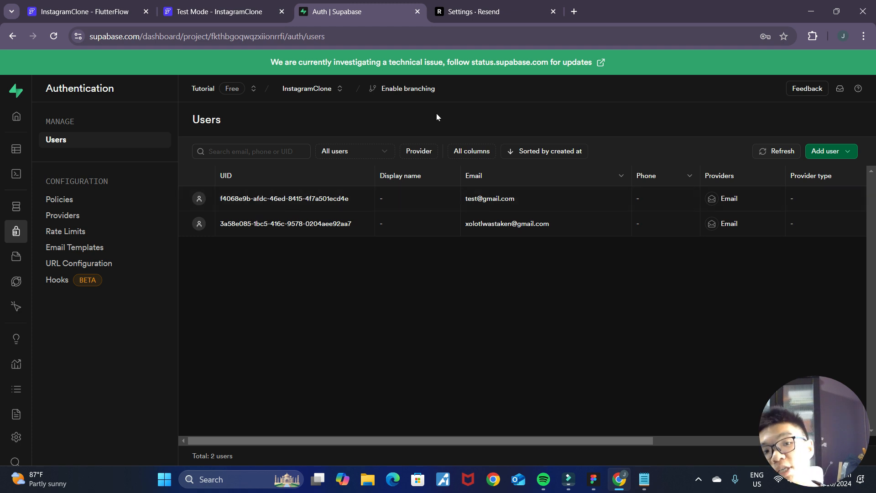
- Switch to the InstagramClone project in FlutterFlow and set the authentication entry page to LoginPage
{"action": "left_click", "coordinate": [202, 6]}
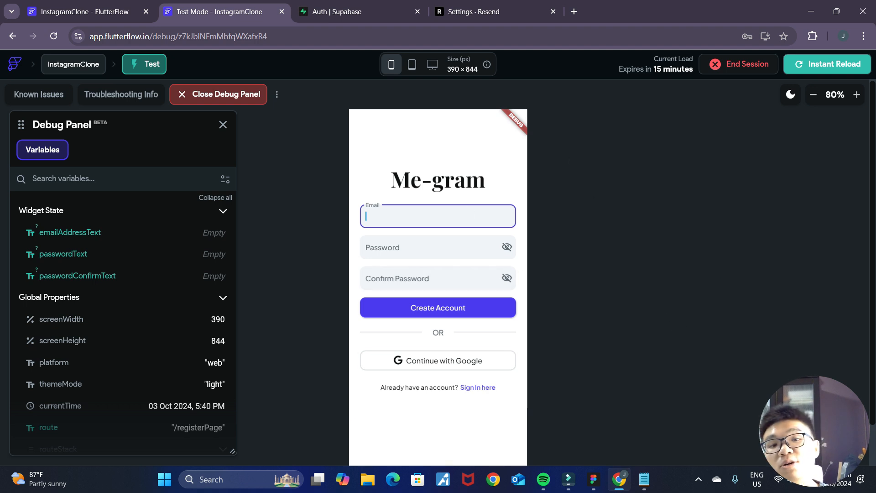
{"action": "left_click", "coordinate": [95, 4]}
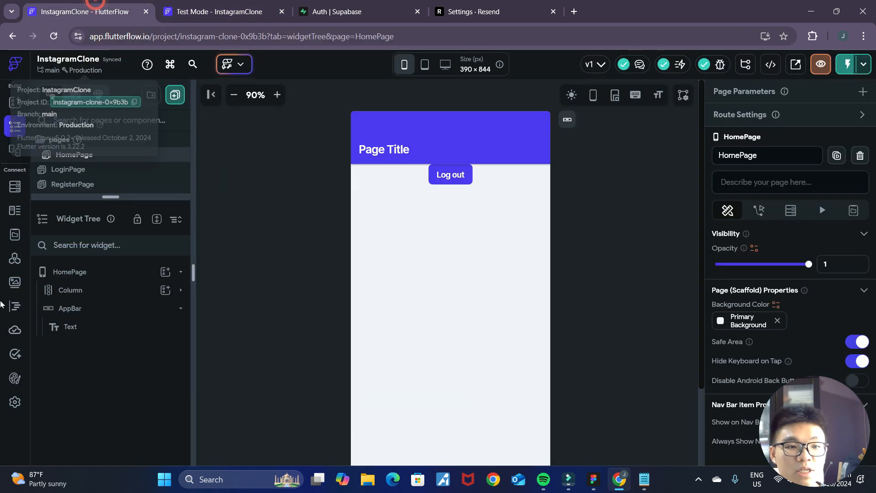
{"action": "left_click", "coordinate": [15, 401]}
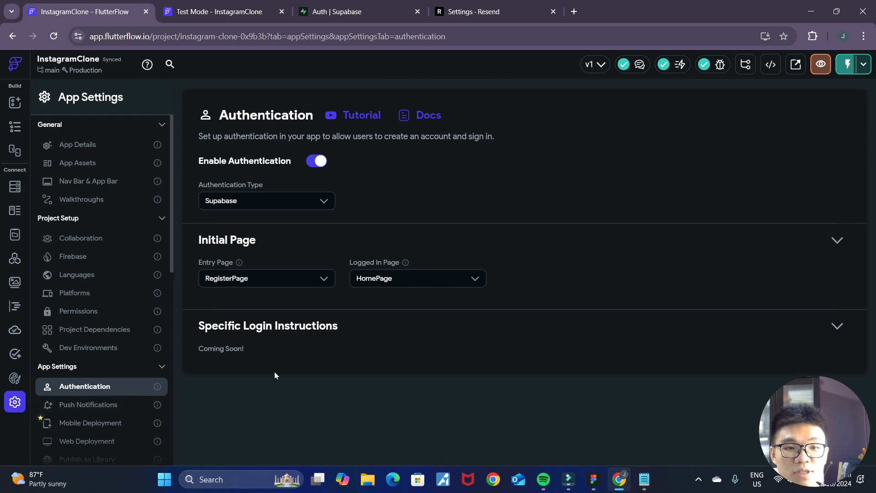
{"action": "left_click", "coordinate": [324, 281]}
{"action": "left_click", "coordinate": [281, 351]}
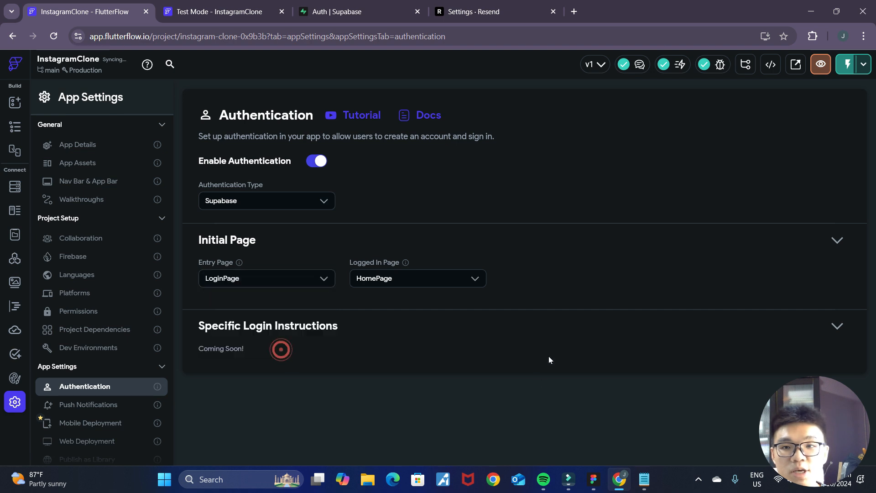
- Switch to the Instagram Clone board in FigJam and look over the registration, home page and search screens
{"action": "left_click", "coordinate": [232, 6]}
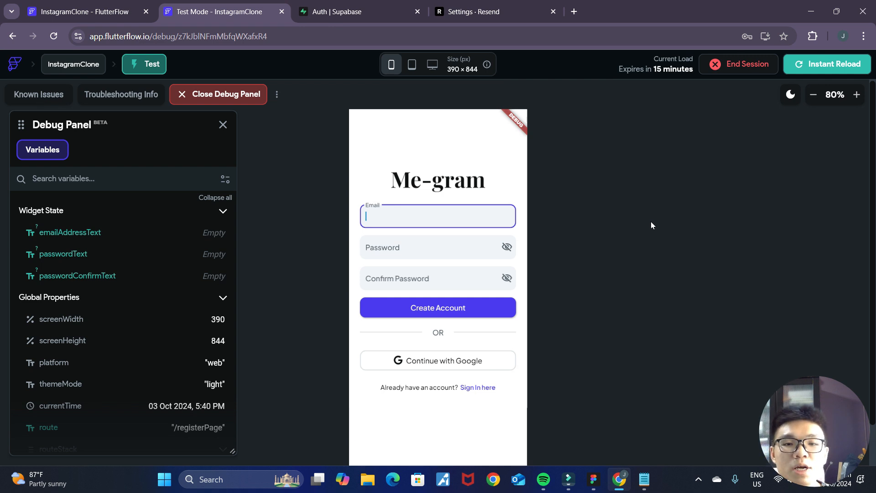
{"action": "left_click", "coordinate": [593, 480]}
{"action": "scroll", "coordinate": [561, 256], "scroll_direction": "down", "scroll_amount": 2}
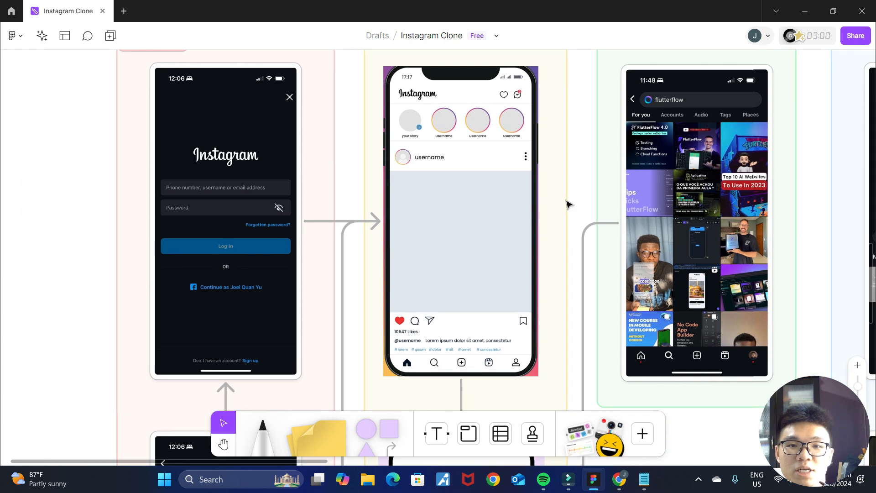
{"action": "scroll", "coordinate": [567, 204], "scroll_direction": "up", "scroll_amount": 1}
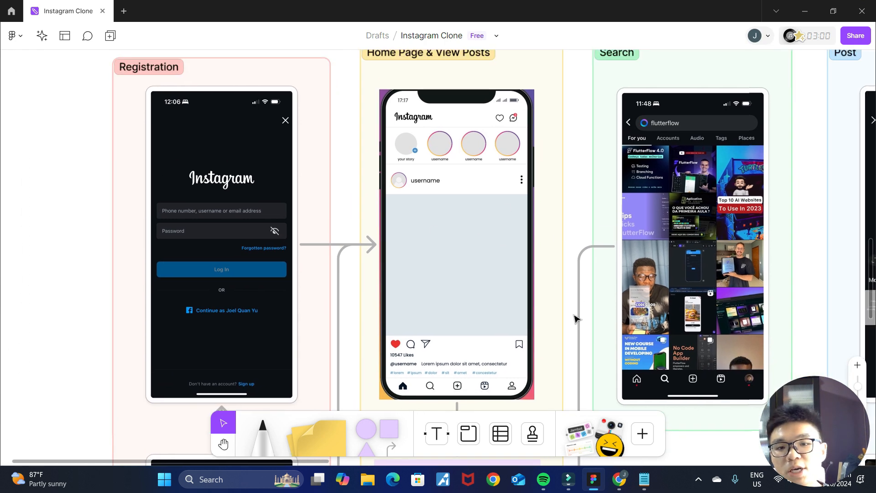
{"action": "scroll", "coordinate": [573, 318], "scroll_direction": "down", "scroll_amount": 15}
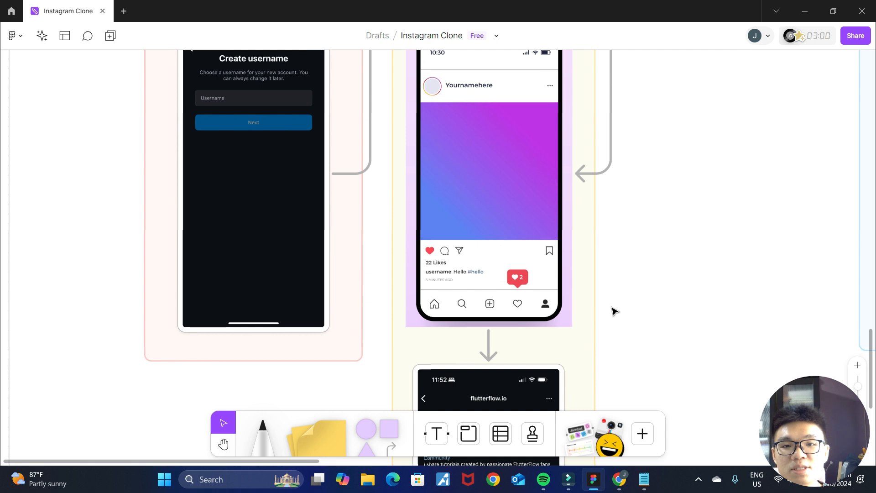
{"action": "scroll", "coordinate": [614, 311], "scroll_direction": "down", "scroll_amount": 4}
{"action": "scroll", "coordinate": [639, 209], "scroll_direction": "up", "scroll_amount": 17}
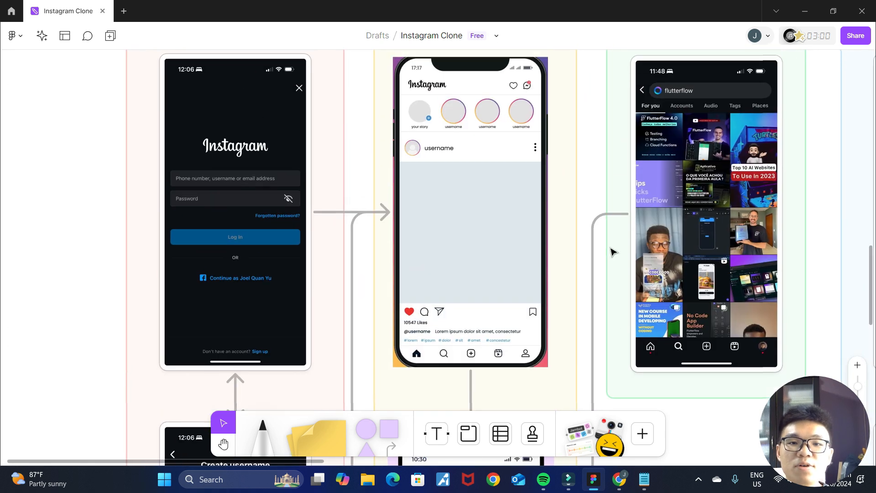
{"action": "scroll", "coordinate": [612, 274], "scroll_direction": "up", "scroll_amount": 1}
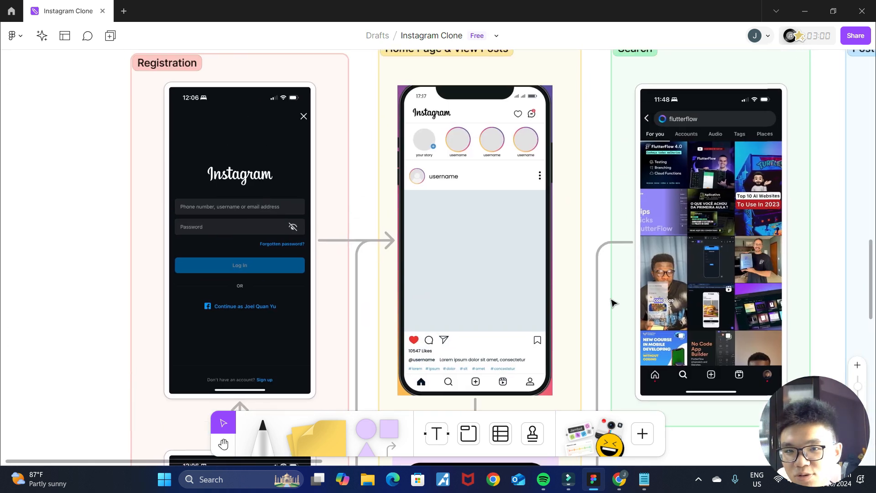